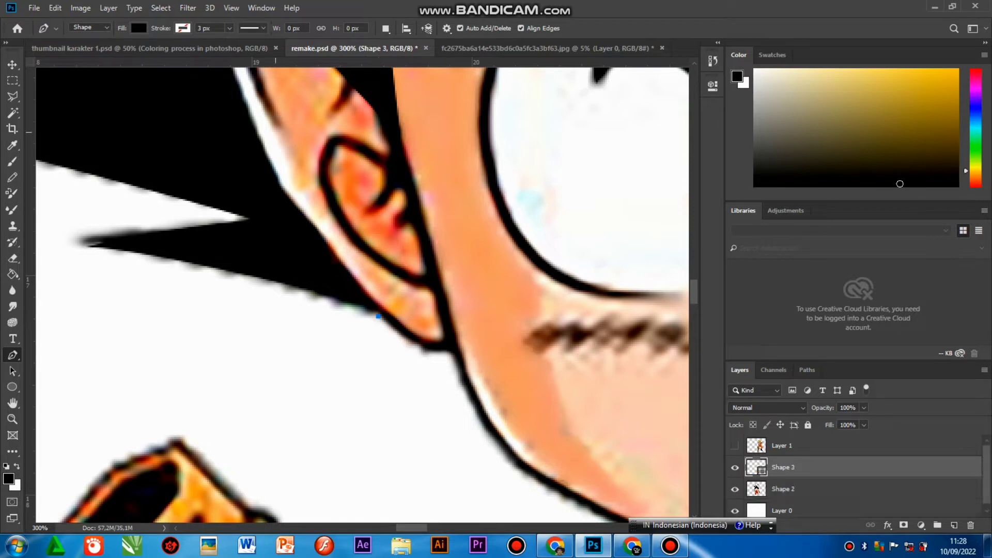
# Trace a curved black pen shape up the outer edge of the left-hand ear to the hair above it
pyautogui.moveTo(245, 125); pyautogui.dragTo(226, 95)
pyautogui.keyDown('alt'); pyautogui.click(244, 125); pyautogui.keyUp('alt')
pyautogui.scroll(4, 236, 122)
pyautogui.moveTo(207, 216); pyautogui.dragTo(216, 126)
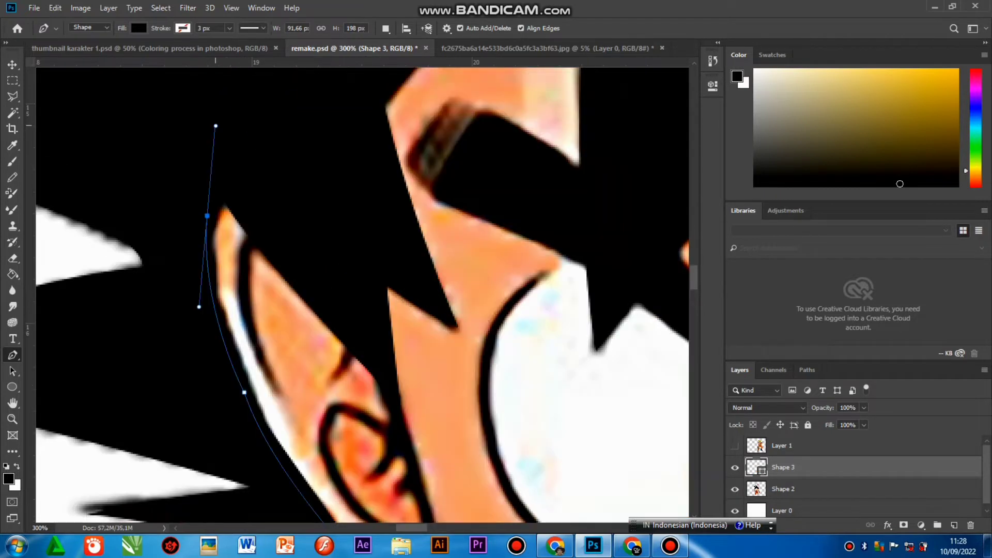
pyautogui.keyDown('alt'); pyautogui.click(207, 216); pyautogui.keyUp('alt')
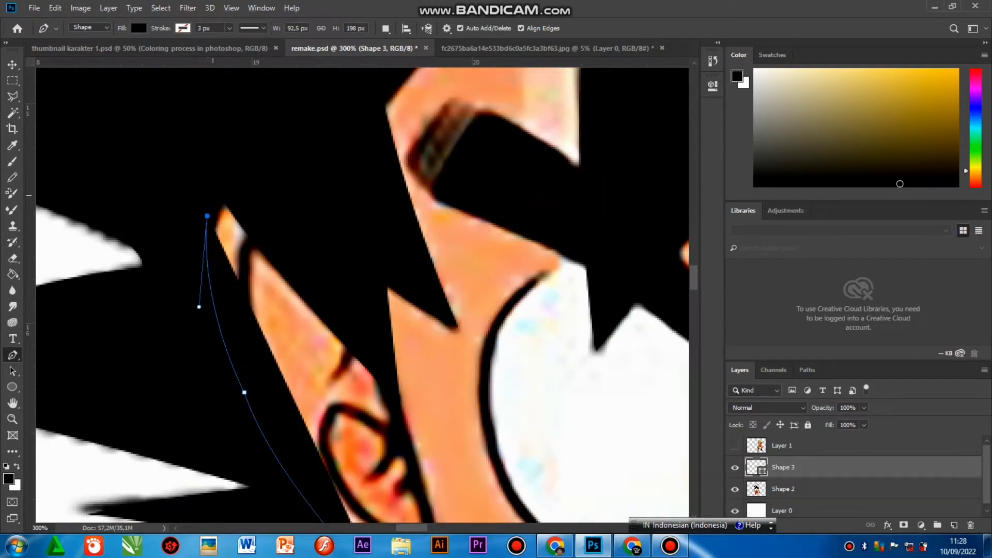
pyautogui.click(216, 185)
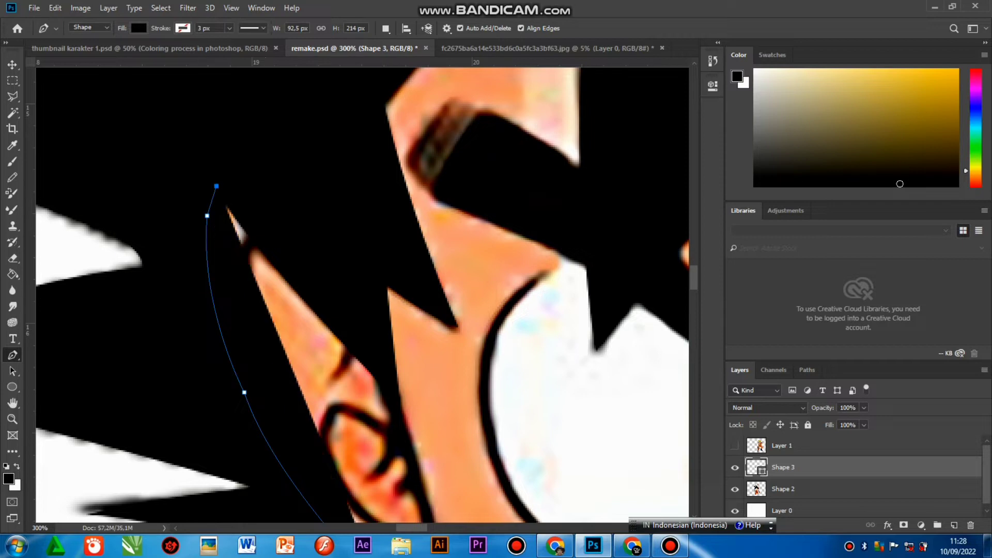
# Continue the shape's path in a smooth arc over the crown and down around the right-hand ear
pyautogui.hotkey('ctrl', '-')
pyautogui.hotkey('ctrl', '-')
pyautogui.hotkey('ctrl', '-')
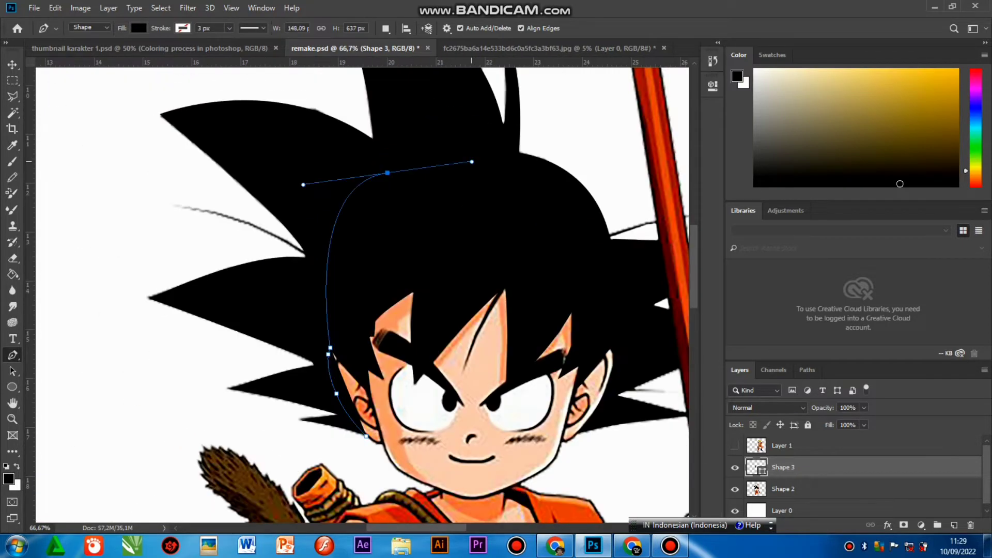
pyautogui.moveTo(608, 291); pyautogui.dragTo(596, 465)
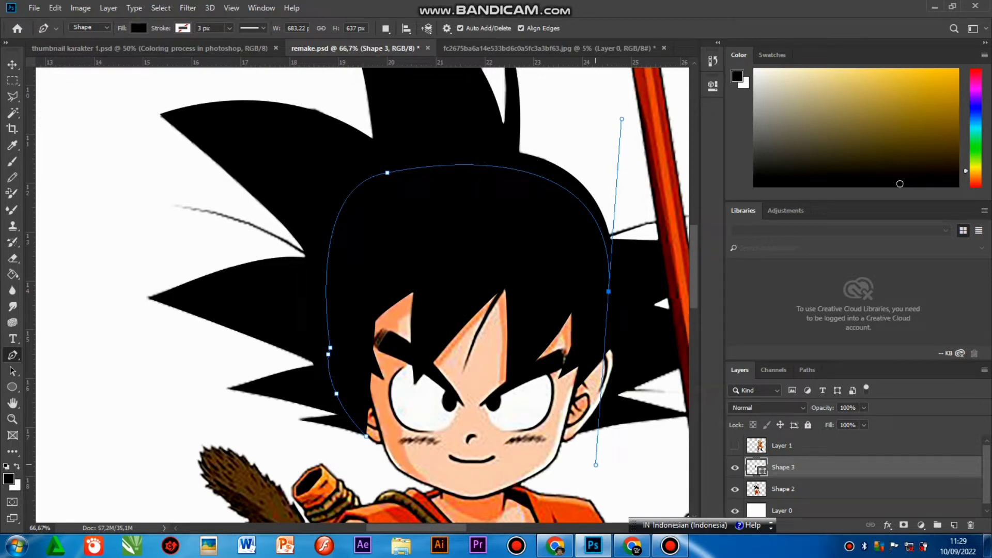
pyautogui.moveTo(387, 172); pyautogui.dragTo(452, 157)
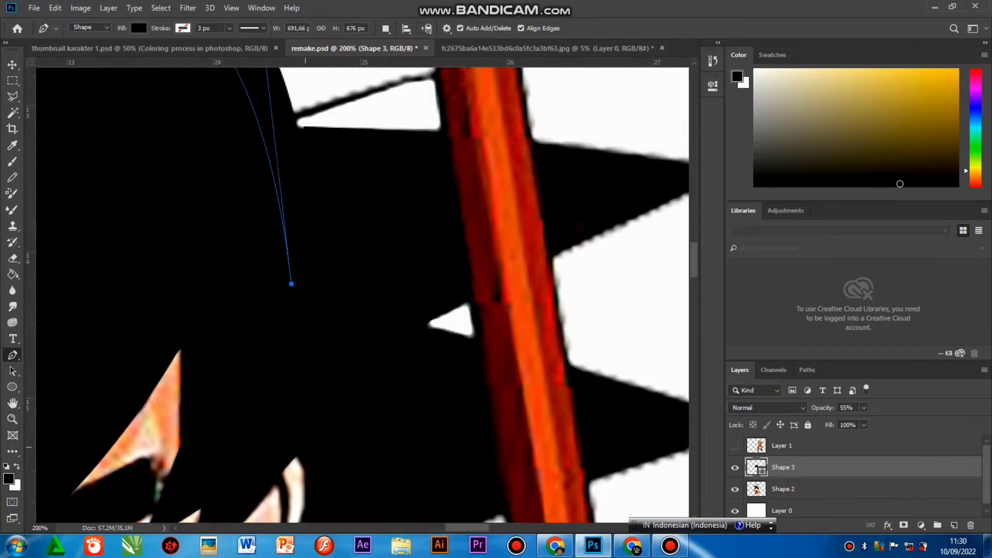
pyautogui.click(305, 447)
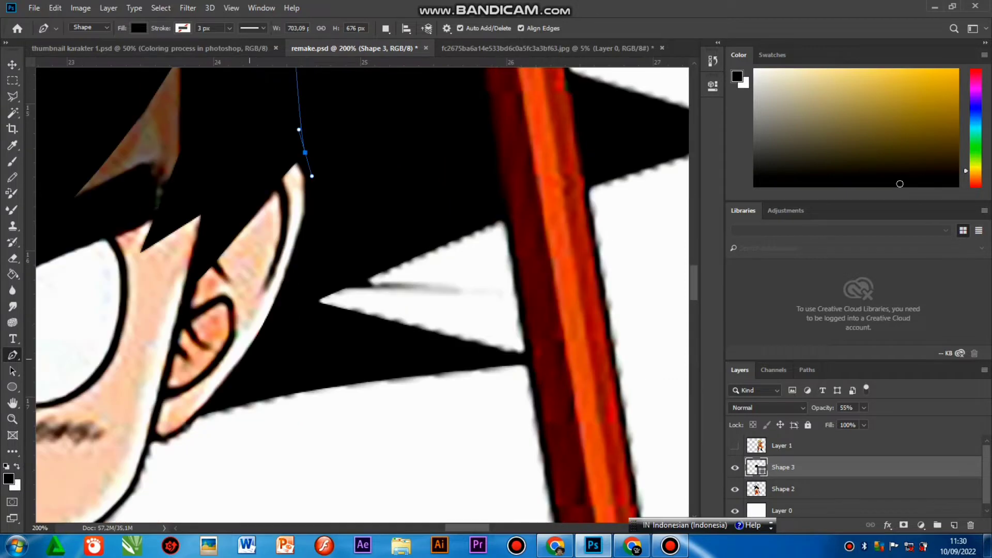
pyautogui.click(262, 370)
# Enclose the hair spikes outside the head curve with straight segments along the pole and around the hair, closing the path
pyautogui.scroll(-4, 361, 392)
pyautogui.click(391, 398)
pyautogui.click(371, 272)
pyautogui.click(255, 86)
pyautogui.click(84, 155)
pyautogui.click(47, 340)
pyautogui.click(154, 393)
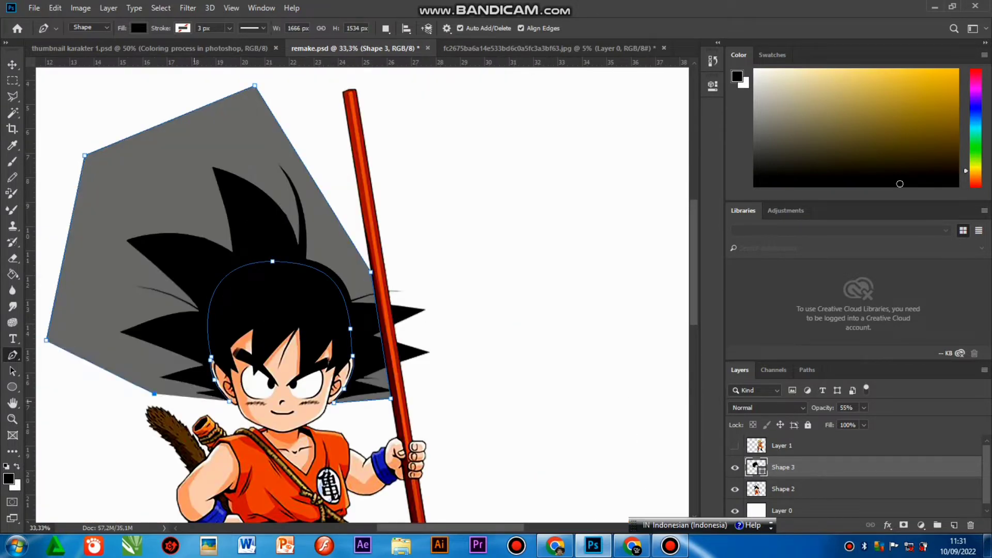
pyautogui.click(210, 406)
# Convert the path to a new anti-aliased selection with 0 px feather and delete the enclosed hair spikes from the Shape 2 layer
pyautogui.rightClick(134, 232)
pyautogui.click(170, 286)
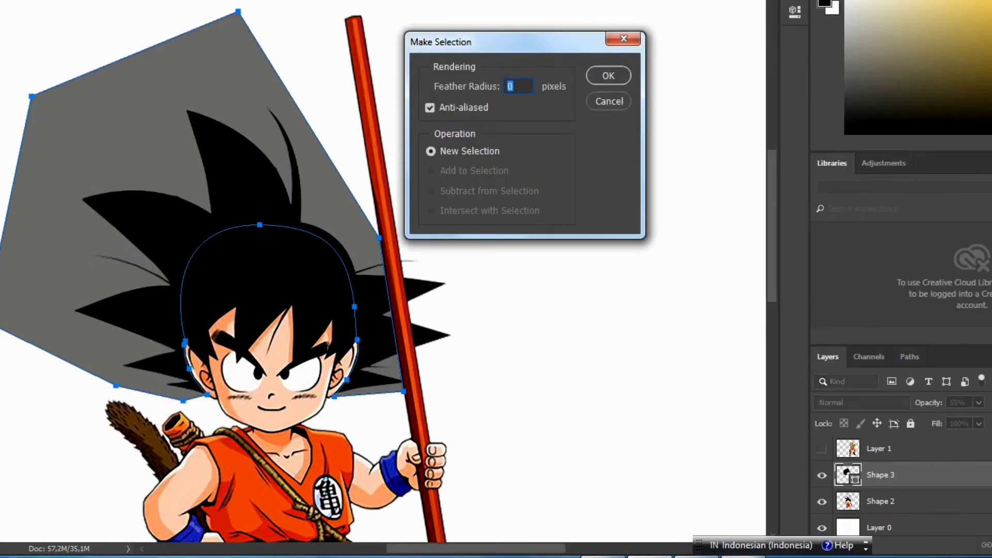
pyautogui.press('Return')
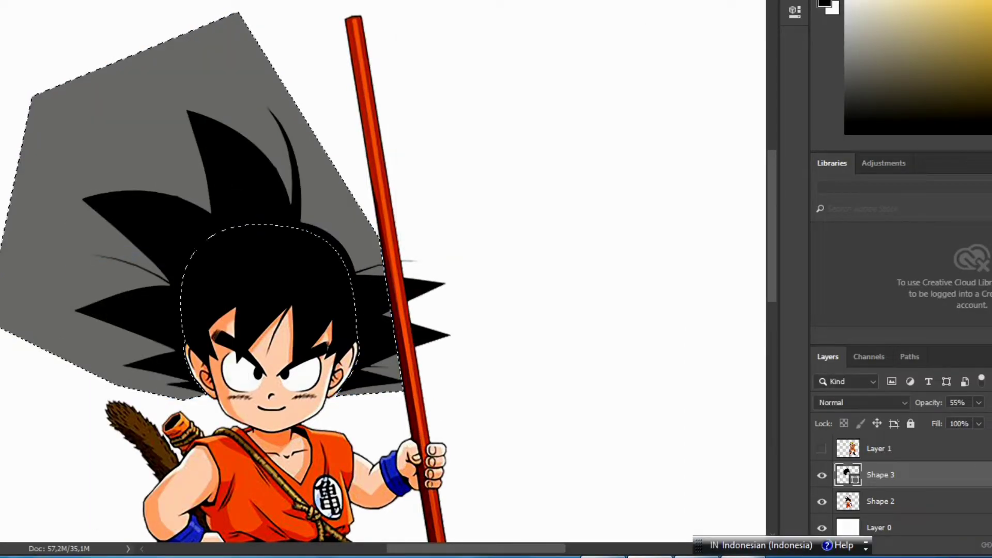
pyautogui.click(880, 501)
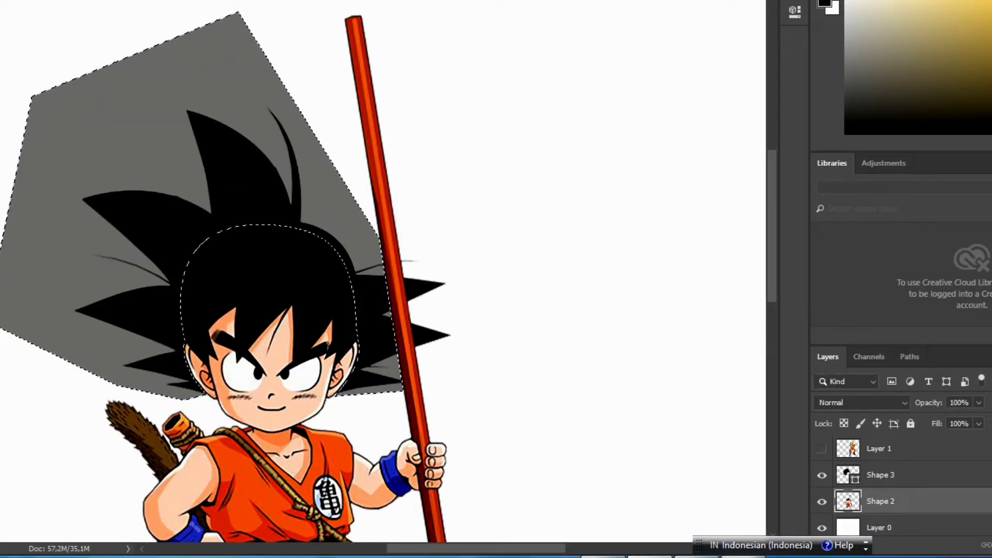
pyautogui.press('Delete')
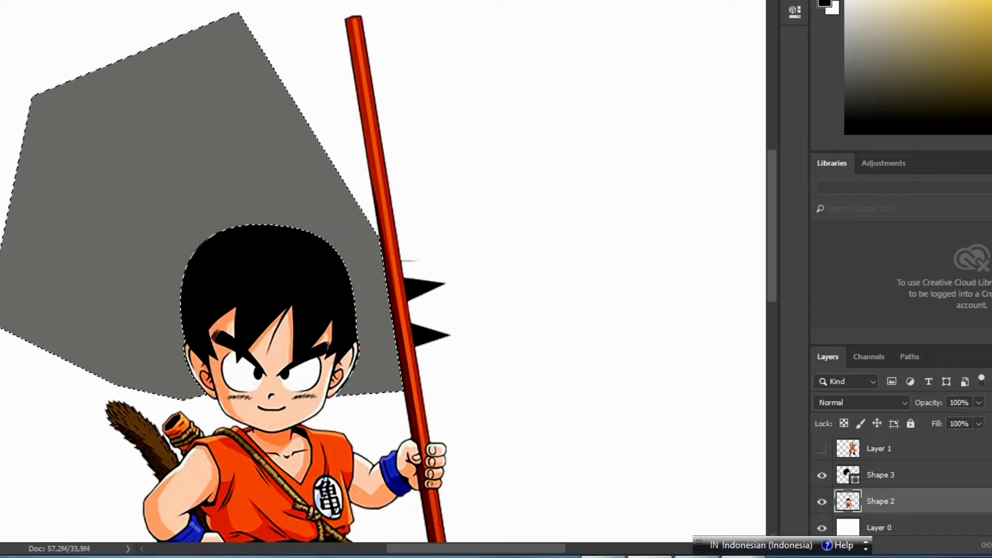
# Delete the Shape 3 layer and clear the selection
pyautogui.click(881, 475)
pyautogui.press('Delete')
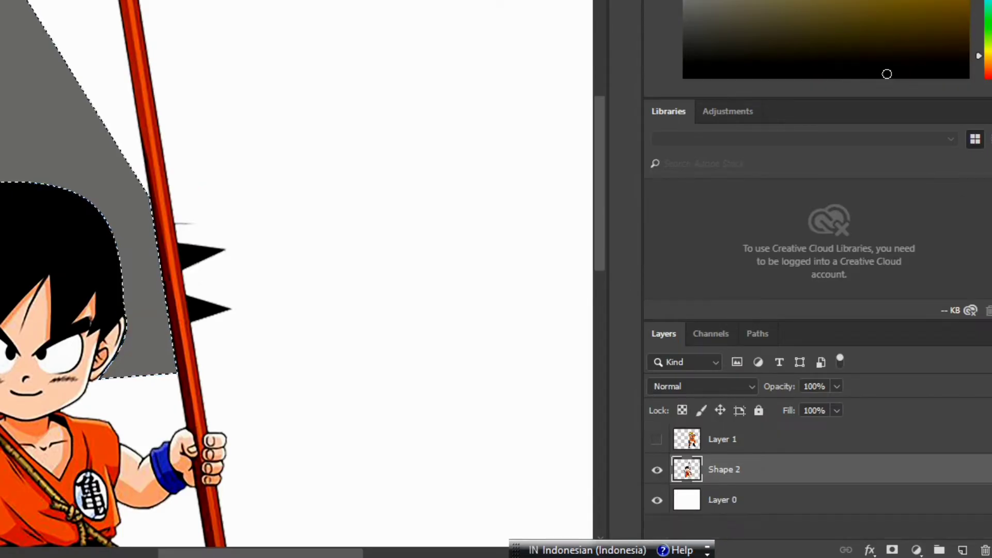
pyautogui.hotkey('ctrl', 'd')
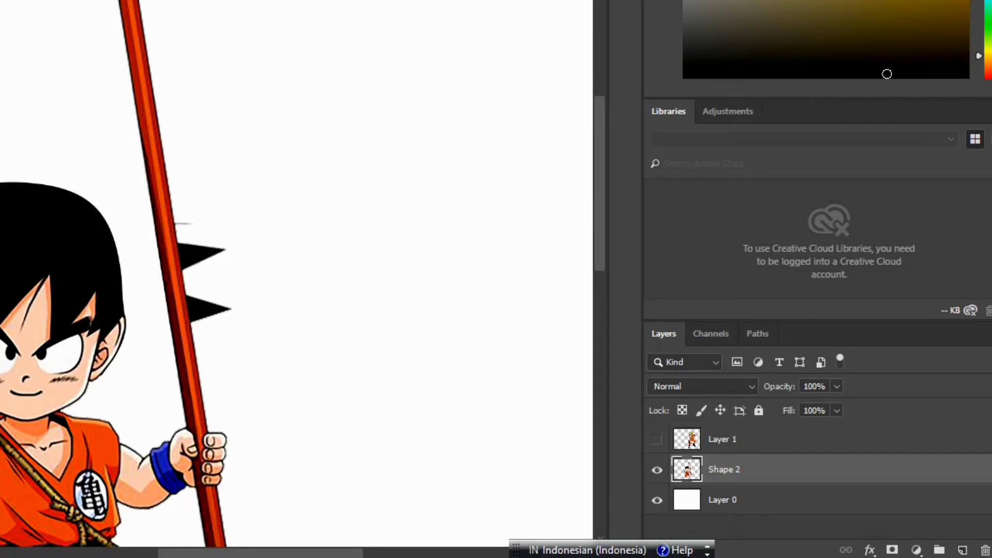
# Outline the leftover hair spikes beyond the pole with the Polygonal Lasso and delete them from Shape 2
pyautogui.hotkey('ctrl', '+')
pyautogui.hotkey('ctrl', '+')
pyautogui.click(435, 169)
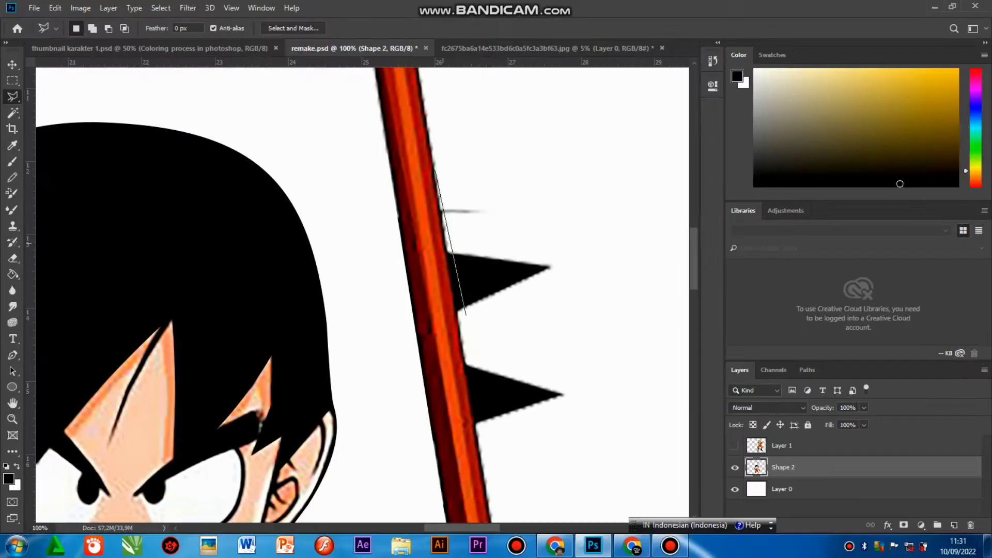
pyautogui.scroll(-2, 496, 509)
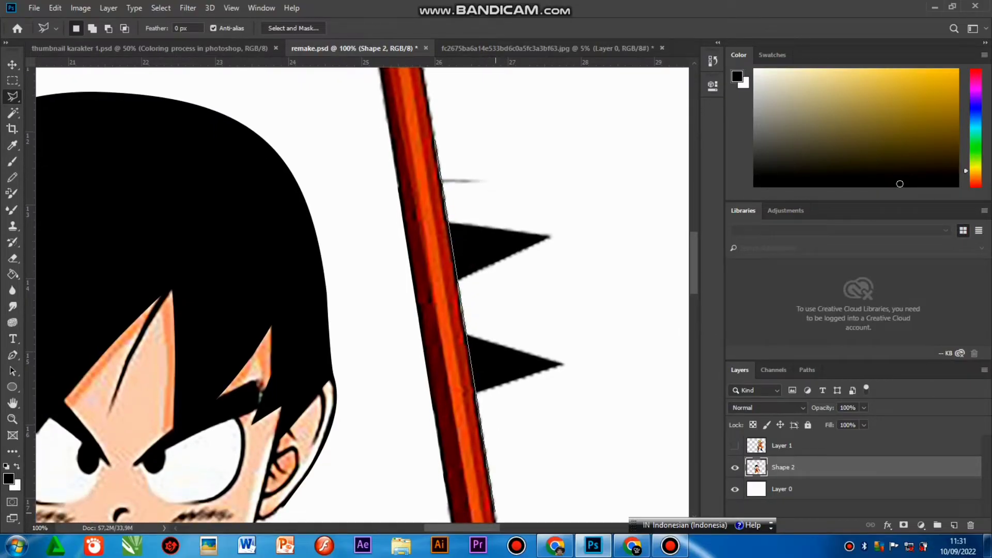
pyautogui.click(495, 512)
pyautogui.click(631, 326)
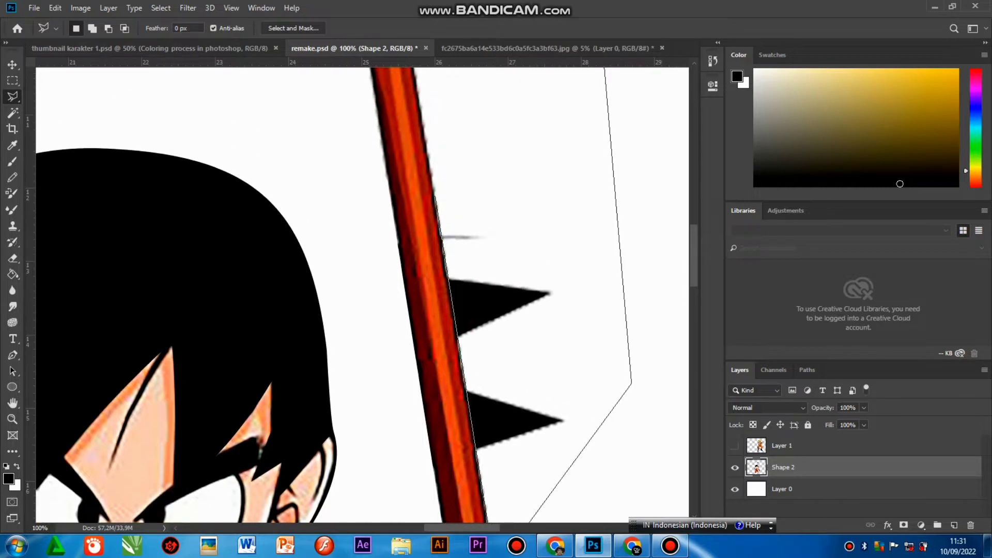
pyautogui.click(604, 68)
pyautogui.doubleClick(503, 157)
pyautogui.press('Delete')
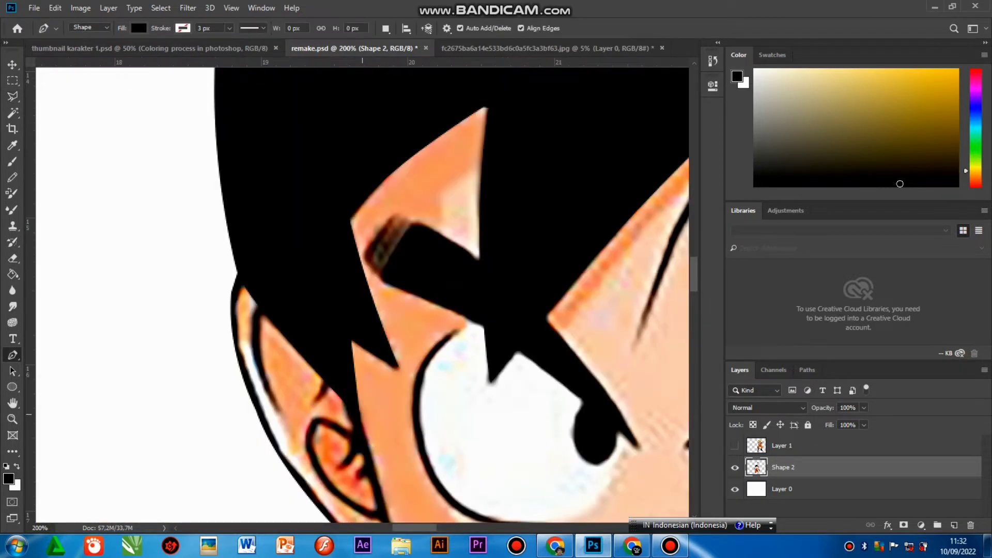
# Start a new pen shape at the left-hand sideburn, curving across the hair above the fringe and down beside the right-hand ear
pyautogui.click(363, 414)
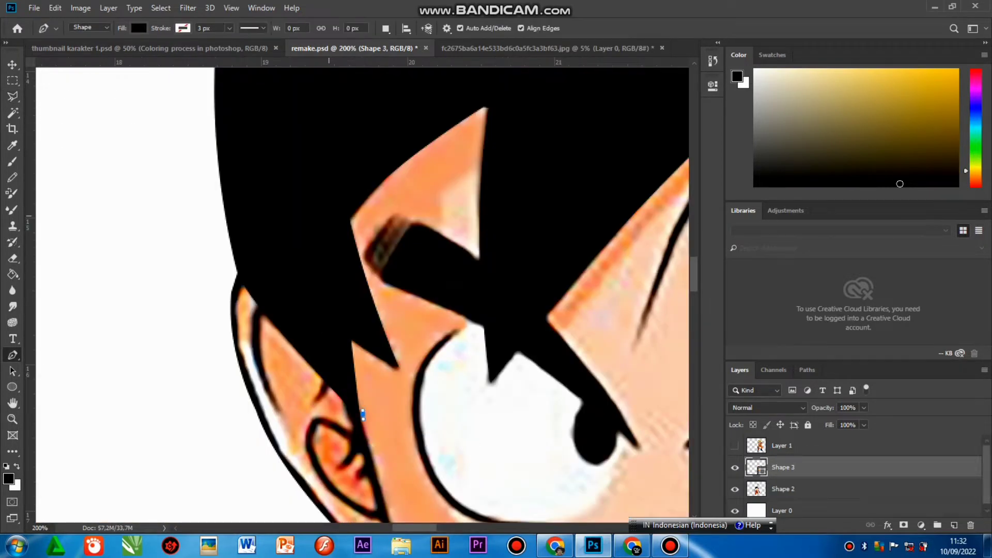
pyautogui.moveTo(332, 161); pyautogui.dragTo(334, 148)
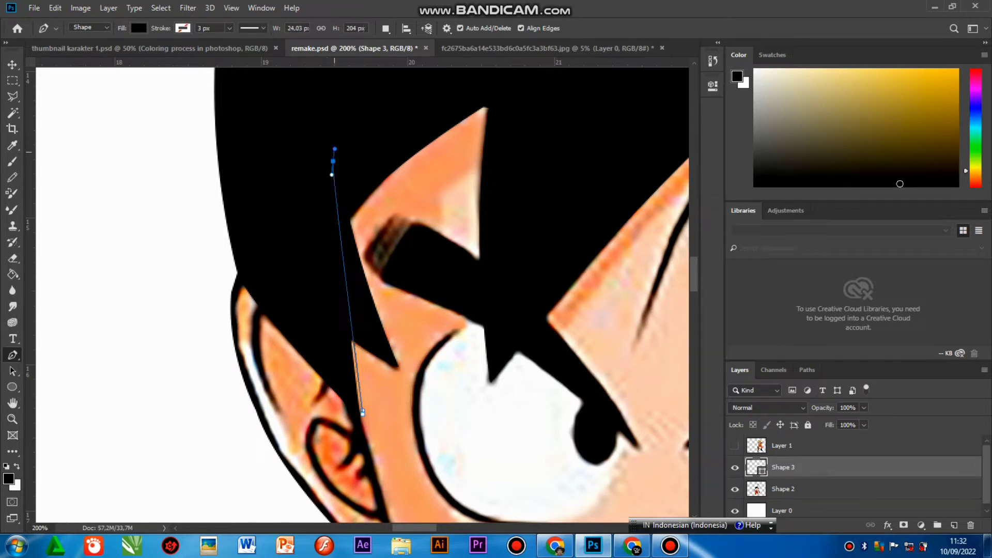
pyautogui.hotkey('ctrl', 'z')
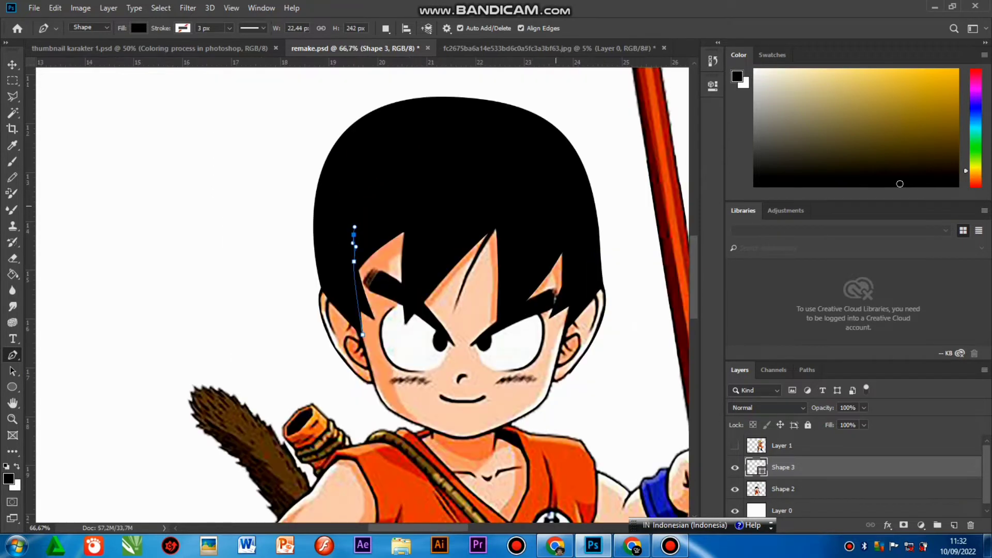
pyautogui.moveTo(557, 212); pyautogui.dragTo(577, 262)
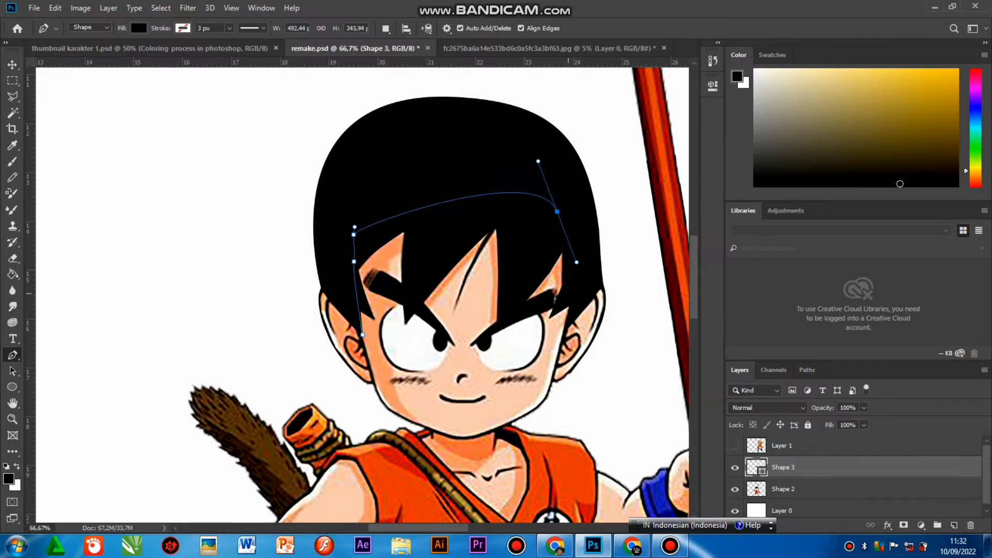
pyautogui.moveTo(565, 325); pyautogui.dragTo(560, 339)
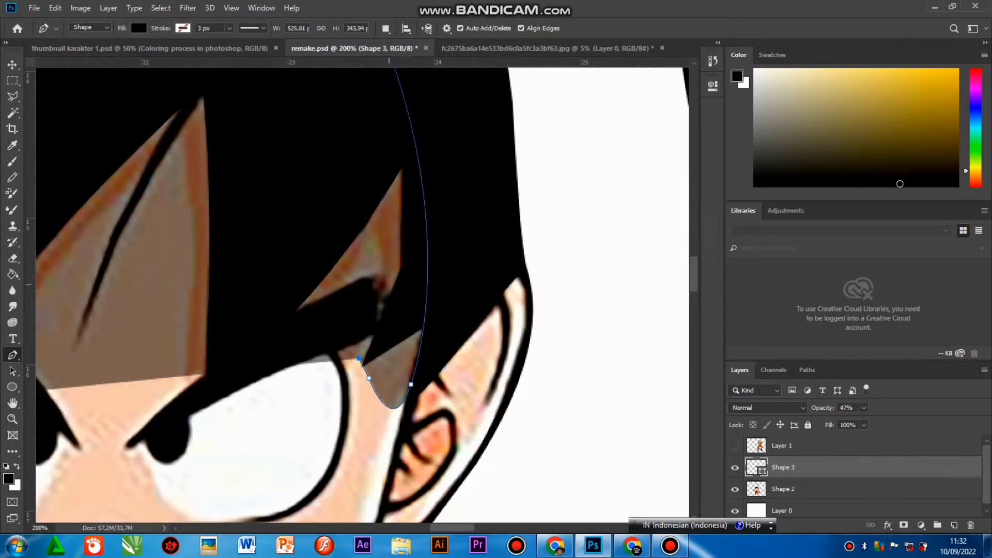
# Continue the shape's path along the right-hand fringe tips, around the forehead gap above the eyebrow and up the central gap
pyautogui.click(389, 285)
pyautogui.click(397, 200)
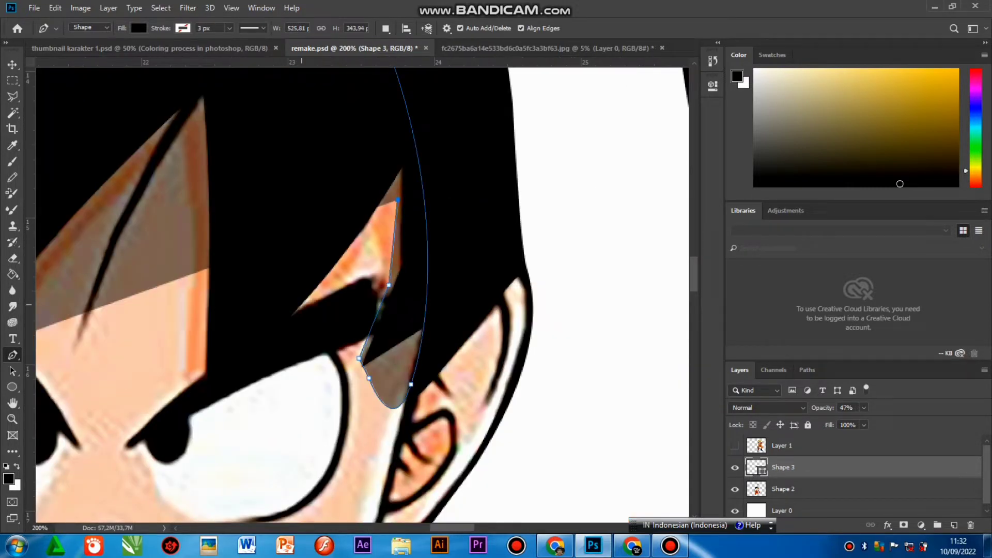
pyautogui.click(302, 305)
pyautogui.click(169, 396)
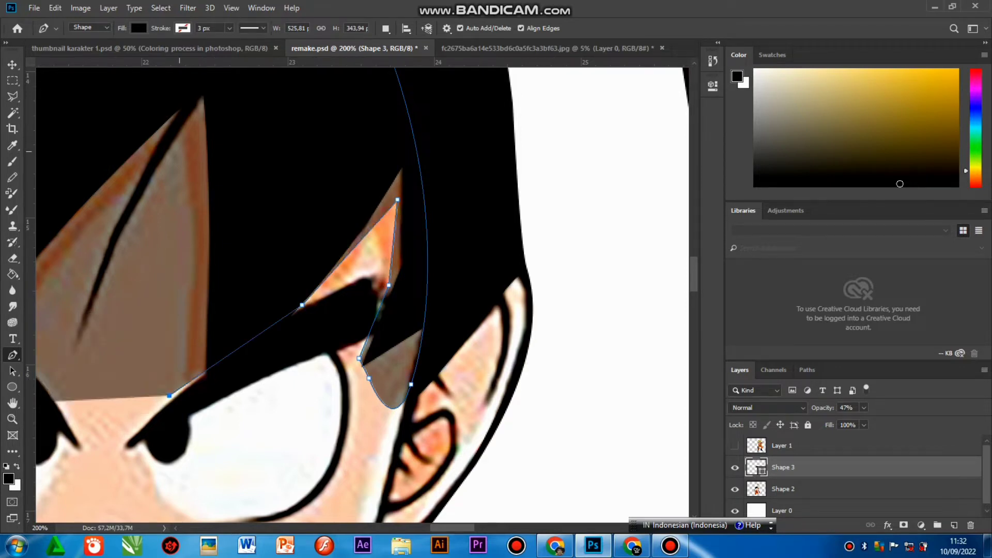
pyautogui.click(180, 151)
# Trace the remaining left-hand fringe tips and the forehead gap above the eyebrow, and close the shape at the sideburn
pyautogui.hscroll(-5, 419, 313)
pyautogui.click(406, 243)
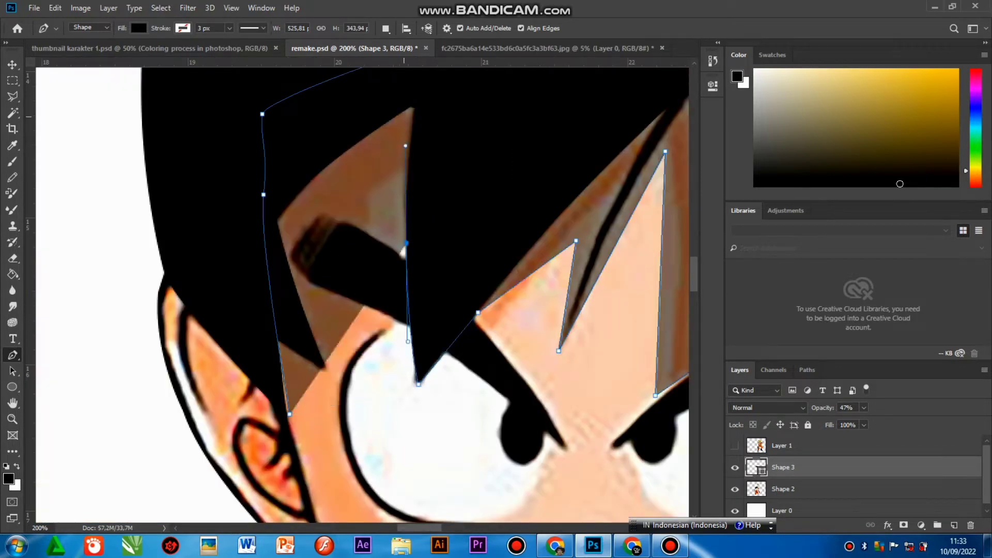
pyautogui.click(406, 146)
pyautogui.click(404, 117)
pyautogui.click(287, 223)
pyautogui.click(297, 278)
pyautogui.click(331, 373)
pyautogui.click(290, 414)
pyautogui.rightClick(299, 321)
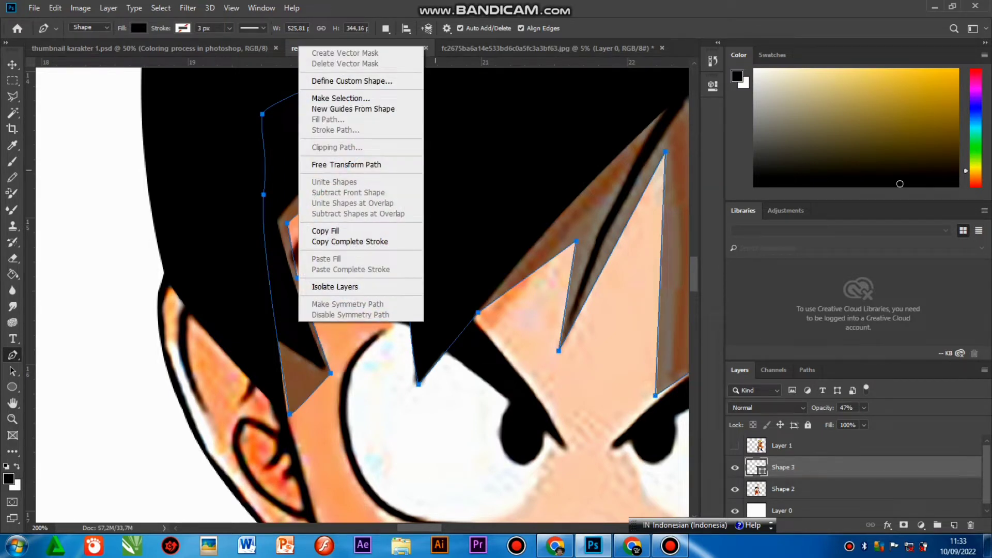
pyautogui.press('Escape')
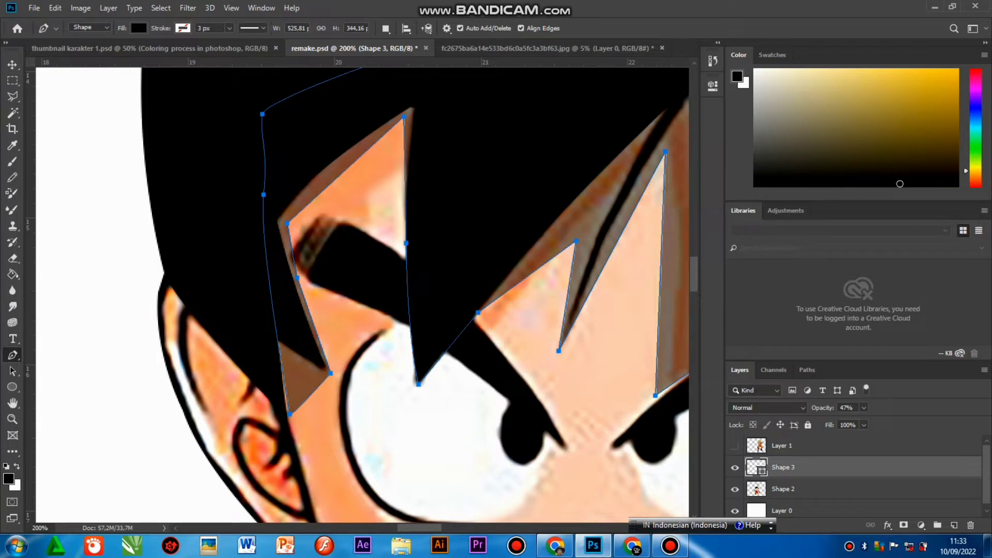
# Recolour the Shape 3 fringe shape with the skin tone fca375 sampled from the face and set its opacity to 100%
pyautogui.doubleClick(757, 468)
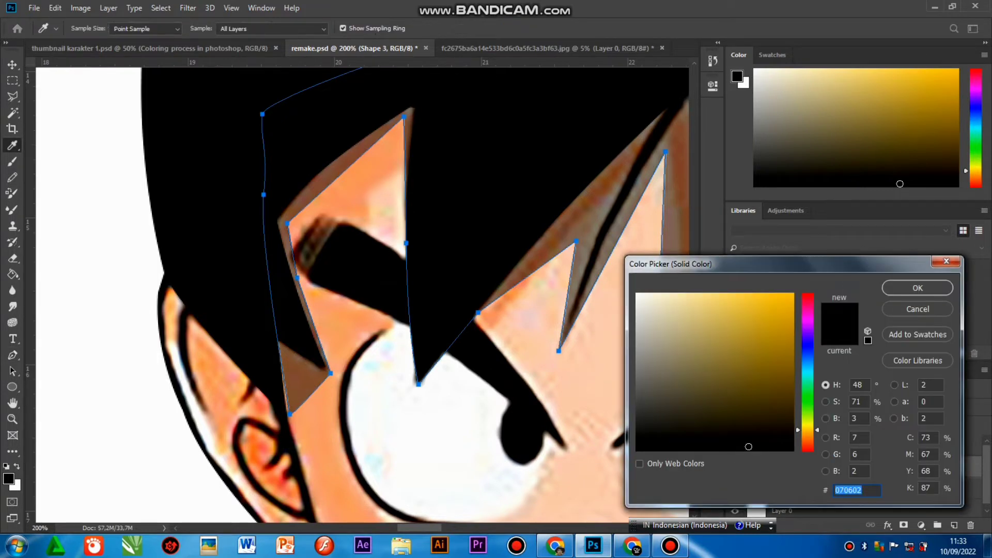
pyautogui.click(312, 433)
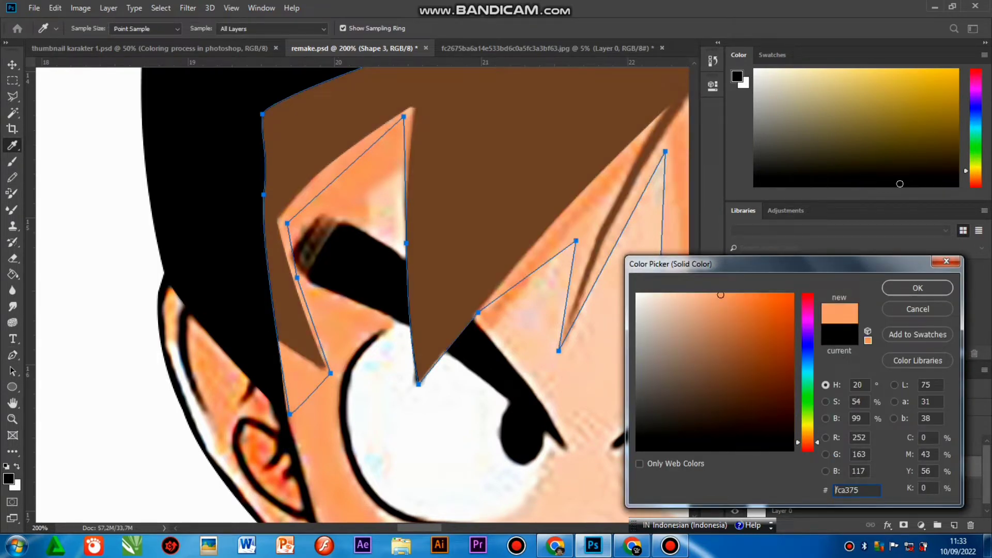
pyautogui.click(918, 288)
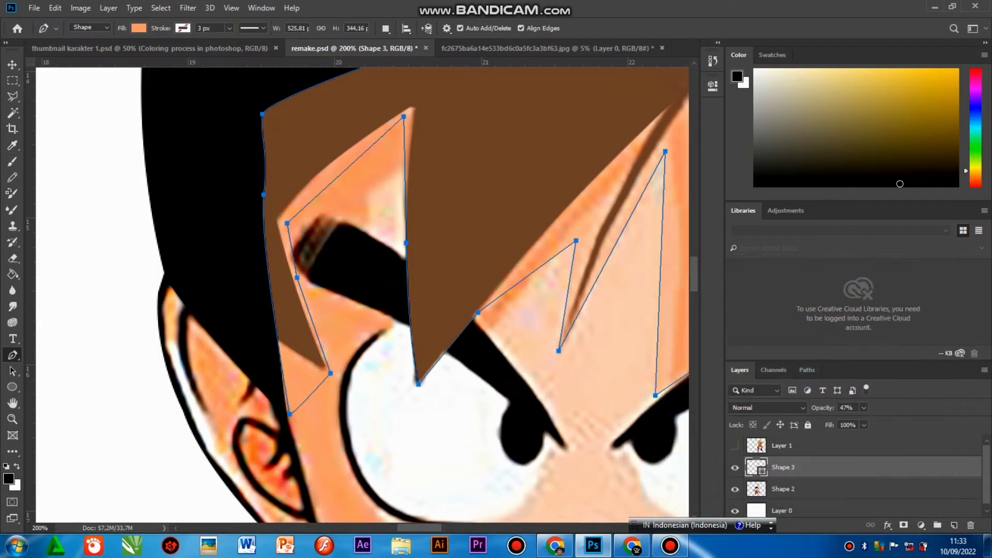
pyautogui.click(864, 408)
pyautogui.moveTo(864, 423); pyautogui.dragTo(897, 422)
pyautogui.press('v')
pyautogui.hotkey('ctrl', '-')
pyautogui.hotkey('ctrl', '-')
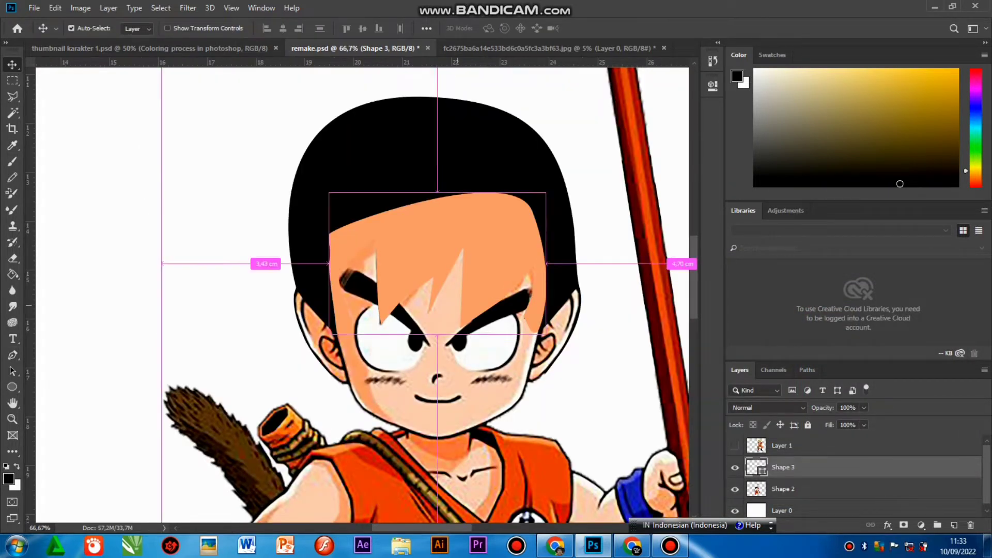
# Trace the upper part of the left-hand eye white as a pen shape above Shape 2, following the eyebrow's lower edge, eye outline and pupil
pyautogui.hotkey('ctrl', '+')
pyautogui.hotkey('ctrl', '+')
pyautogui.hotkey('ctrl', '+')
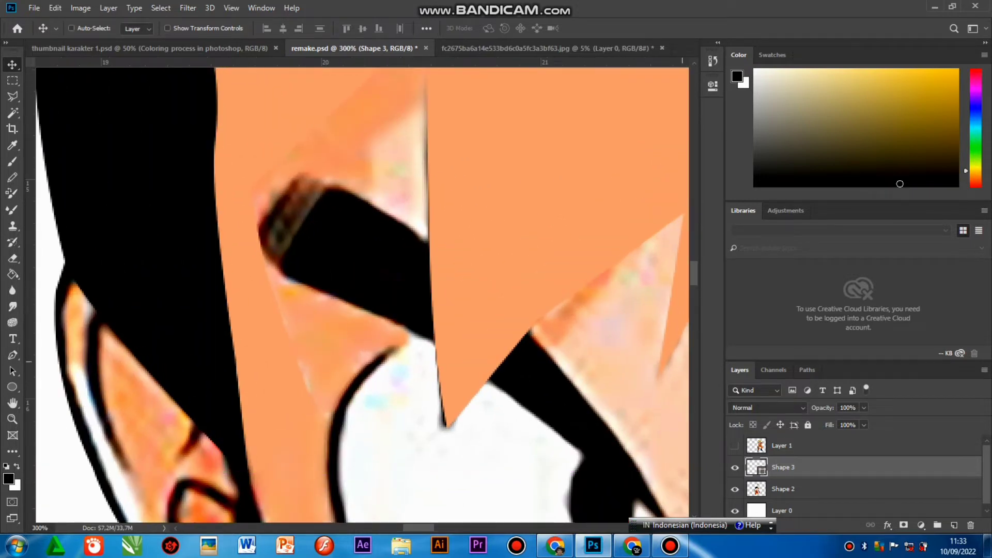
pyautogui.click(783, 489)
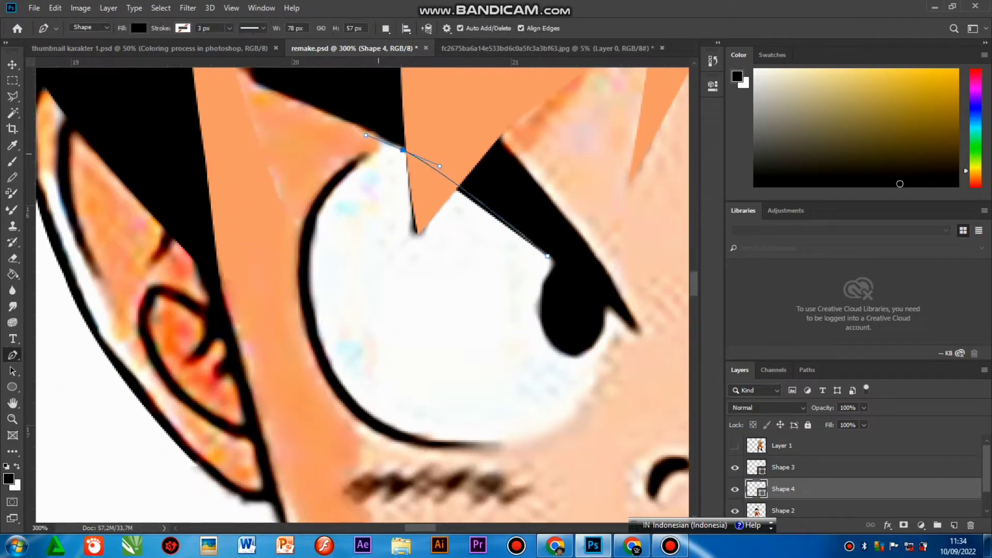
pyautogui.moveTo(402, 149); pyautogui.dragTo(366, 137)
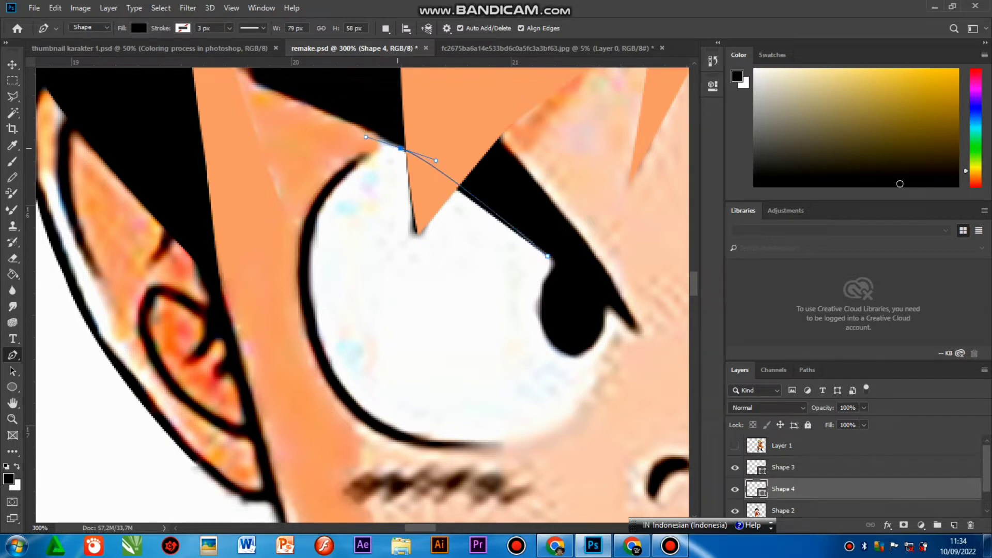
pyautogui.keyDown('alt'); pyautogui.click(400, 149); pyautogui.keyUp('alt')
pyautogui.moveTo(341, 182); pyautogui.dragTo(324, 199)
pyautogui.moveTo(320, 268); pyautogui.dragTo(347, 286)
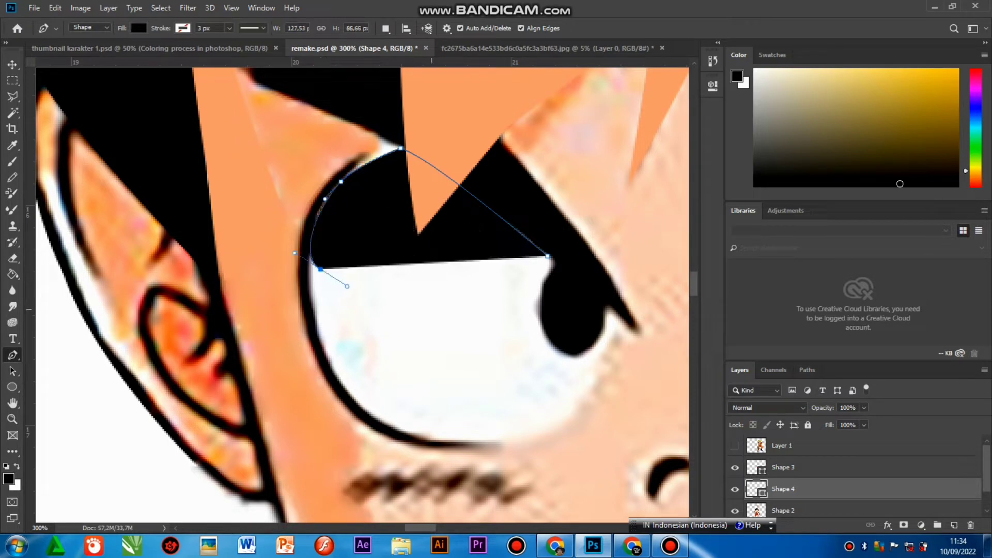
pyautogui.moveTo(432, 310); pyautogui.dragTo(460, 308)
pyautogui.click(539, 349)
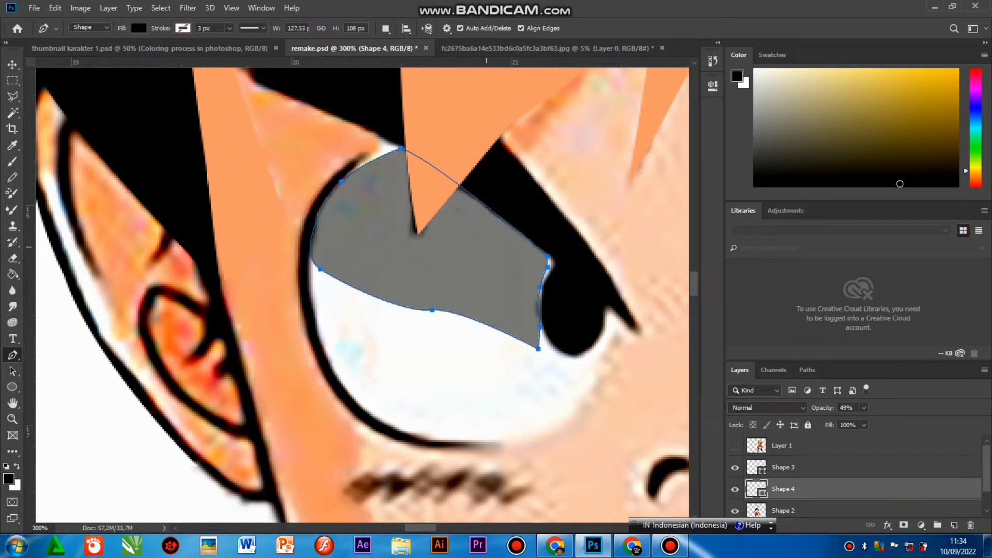
# Fill the left-hand eye shape with white ffffff at 100% opacity and move its layer above Shape 3
pyautogui.click(9, 479)
pyautogui.click(418, 351)
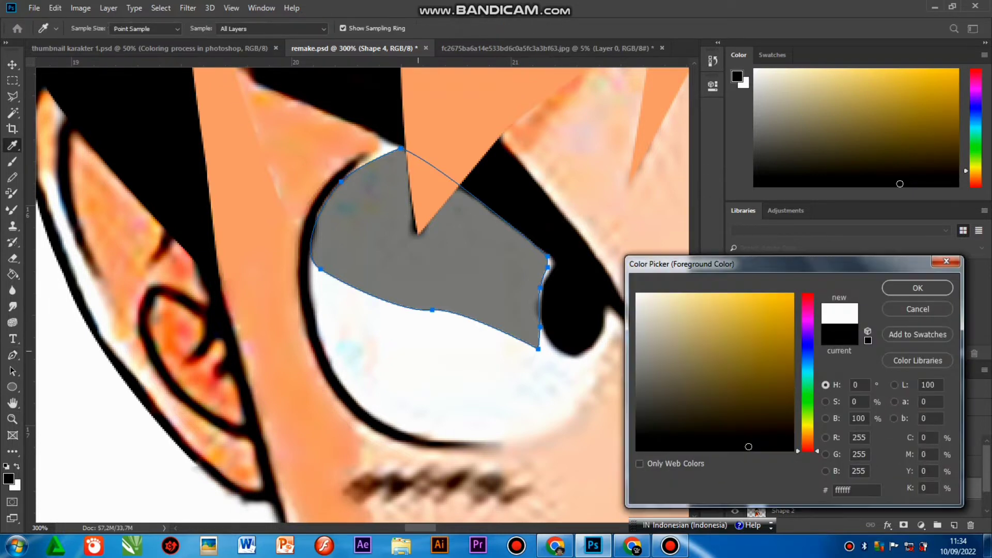
pyautogui.click(918, 288)
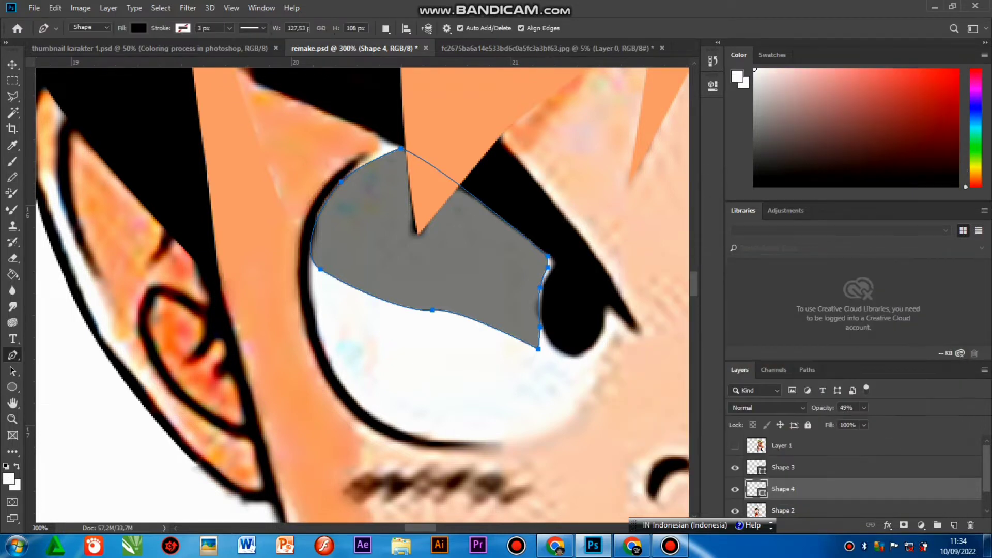
pyautogui.click(864, 407)
pyautogui.moveTo(864, 422); pyautogui.dragTo(897, 422)
pyautogui.hotkey('alt', 'BackSpace')
pyautogui.moveTo(806, 484); pyautogui.dragTo(806, 466)
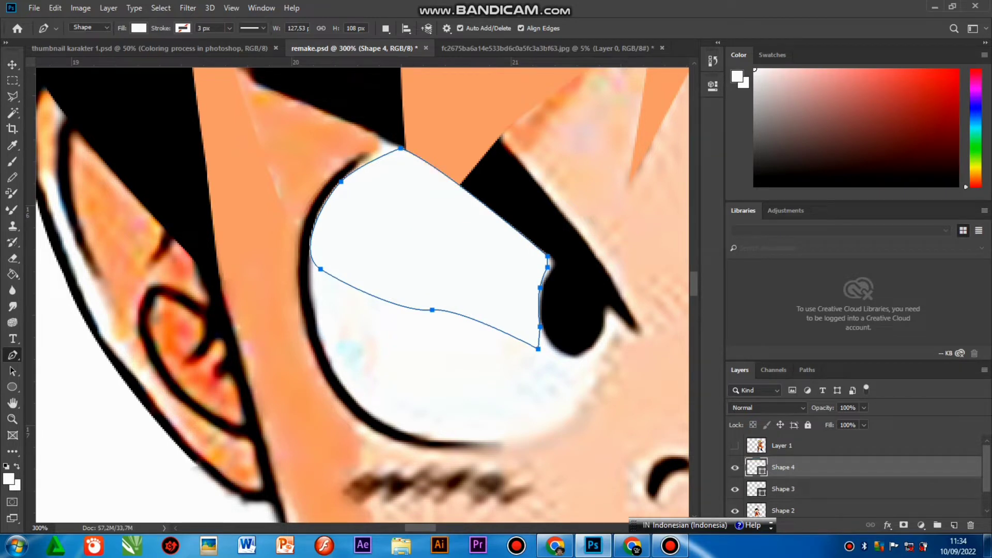
pyautogui.click(13, 64)
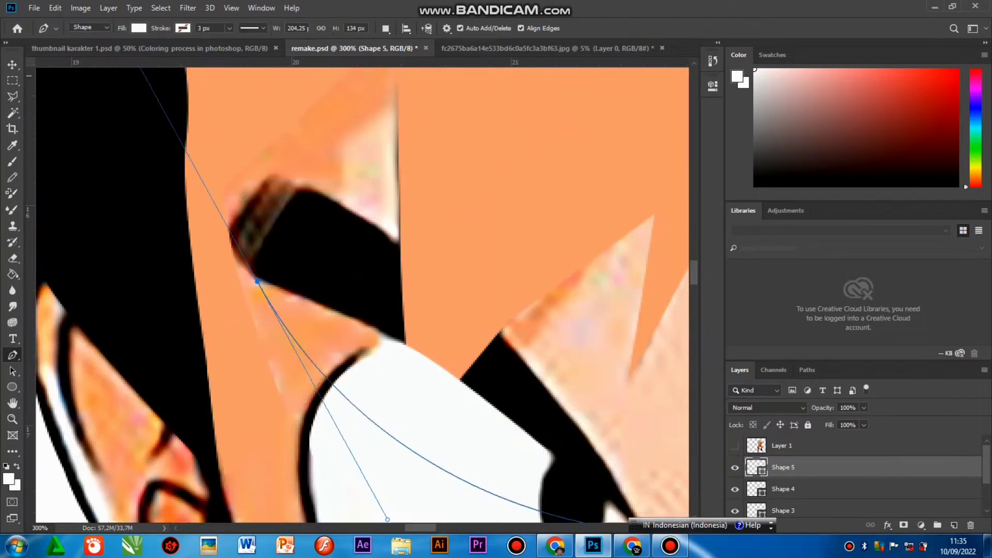
# Trace the left-hand eyebrow as a pen shape, curving its lower edge to the inner tip and its upper edge back to the outer end
pyautogui.moveTo(126, 44); pyautogui.dragTo(69, 243)
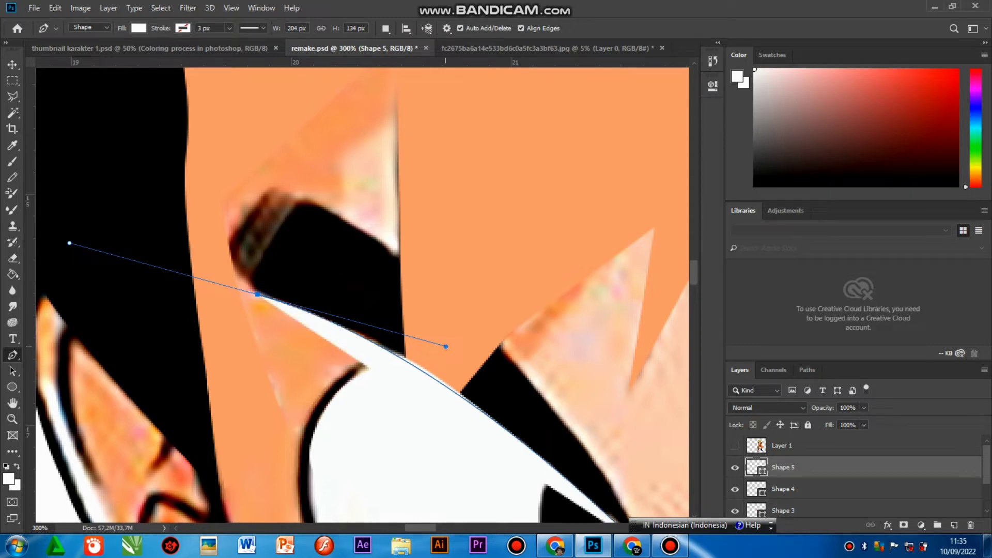
pyautogui.moveTo(446, 346); pyautogui.dragTo(453, 348)
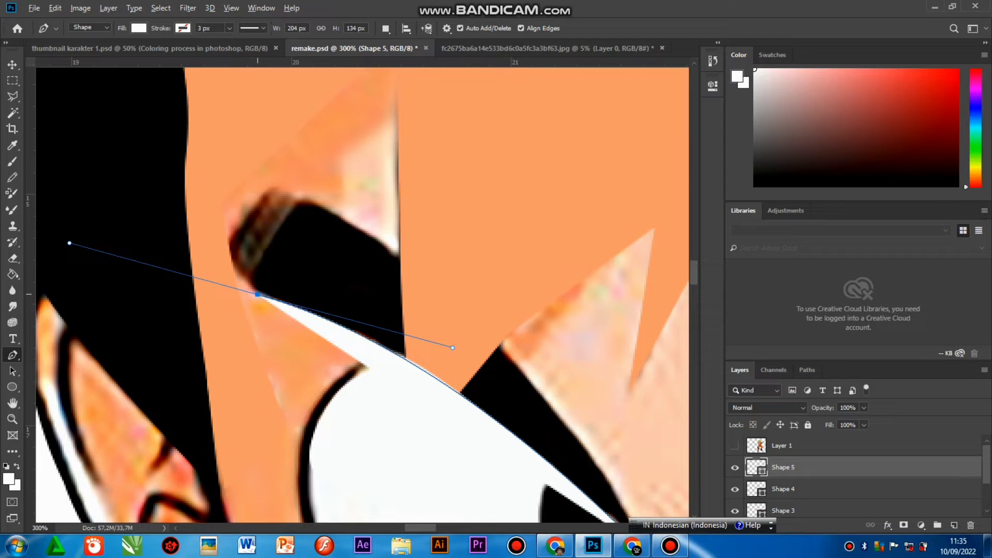
pyautogui.keyDown('alt'); pyautogui.click(257, 294); pyautogui.keyUp('alt')
pyautogui.scroll(-5, 640, 394)
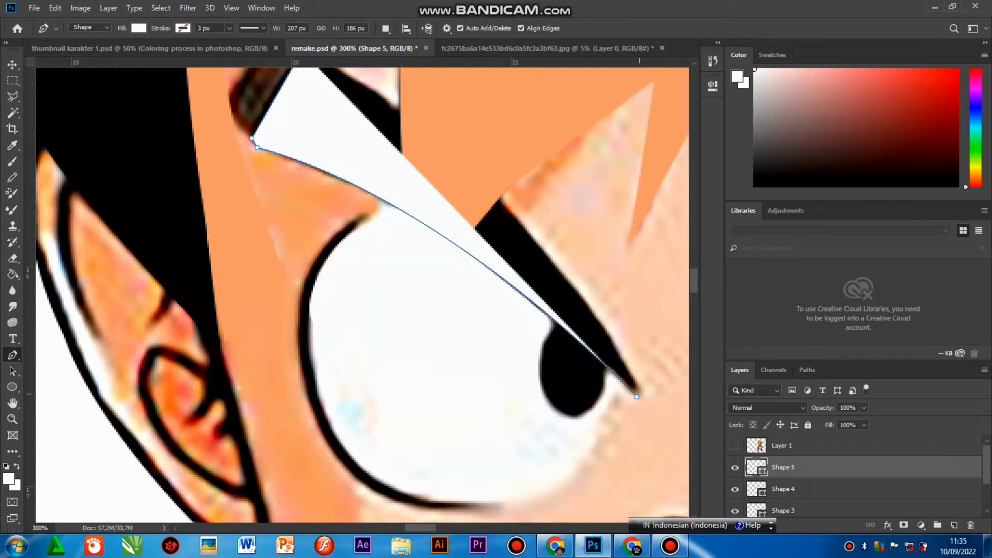
pyautogui.moveTo(640, 392); pyautogui.dragTo(678, 499)
pyautogui.moveTo(604, 284); pyautogui.dragTo(493, 121)
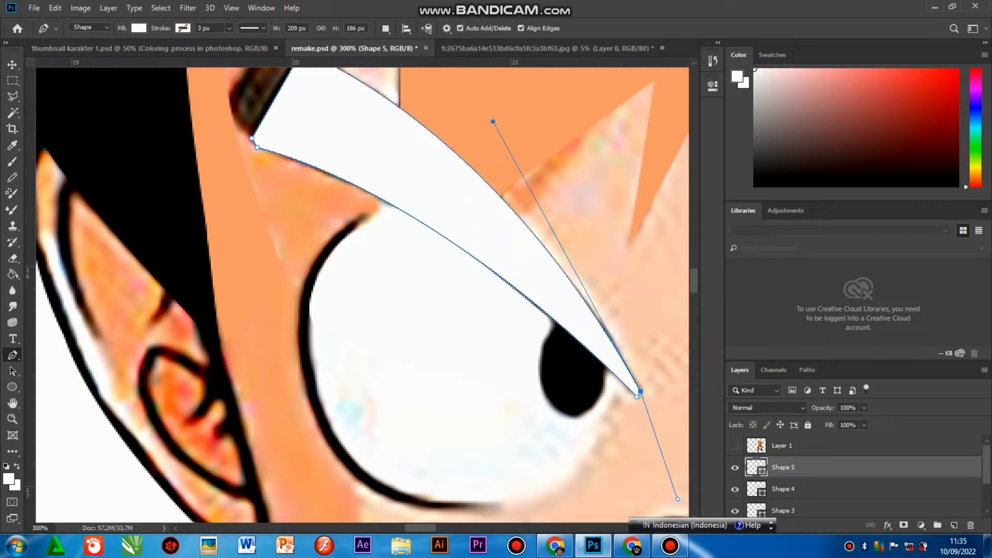
# Recolour the left-hand eyebrow shape with the black 070602 sampled from the pupil
pyautogui.doubleClick(757, 467)
pyautogui.click(574, 377)
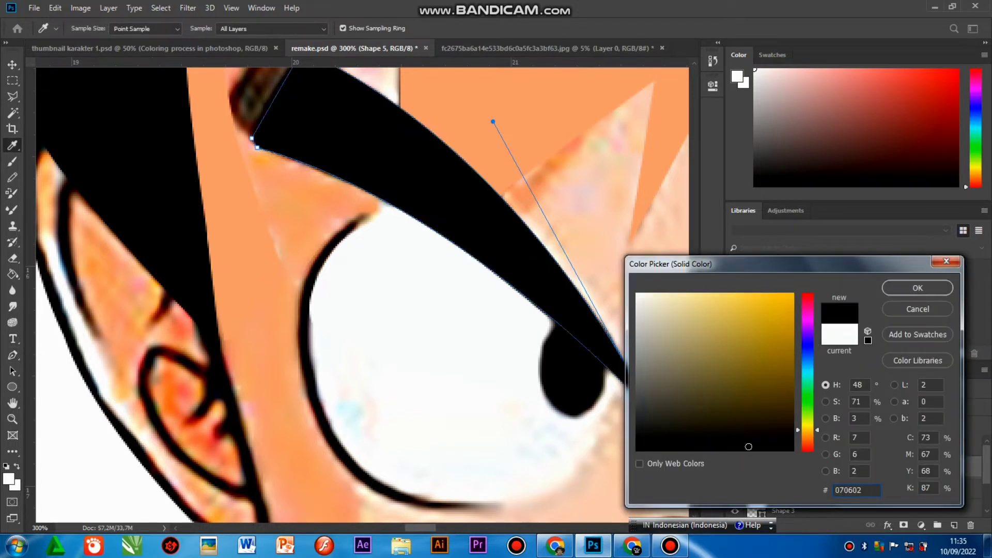
pyautogui.click(917, 288)
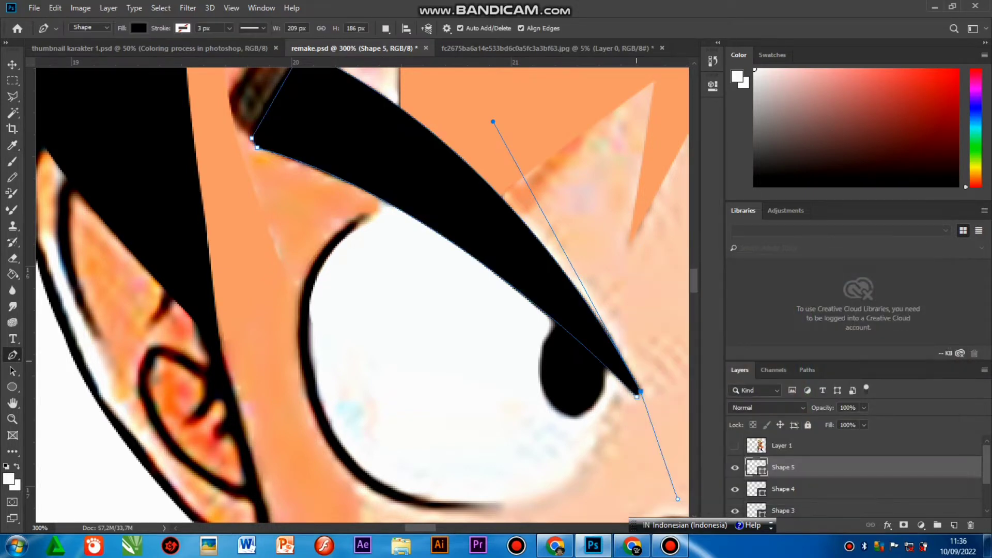
# Round the lower outer corner of the left-hand eyebrow and trace the brown tuft at its end as a separate pen shape
pyautogui.hotkey('ctrl', '+')
pyautogui.scroll(3, 363, 295)
pyautogui.moveTo(215, 264); pyautogui.dragTo(212, 257)
pyautogui.moveTo(213, 257); pyautogui.dragTo(213, 243)
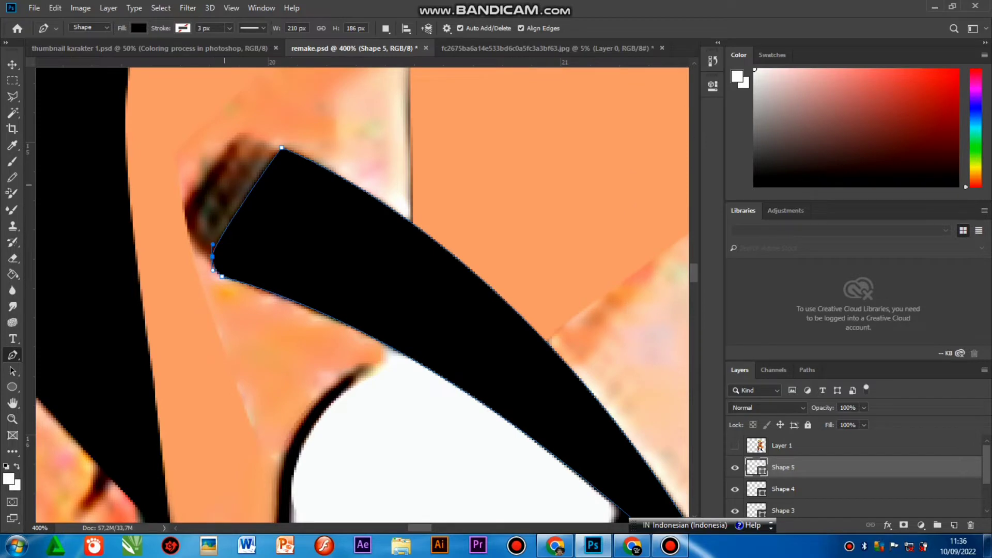
pyautogui.press('Return')
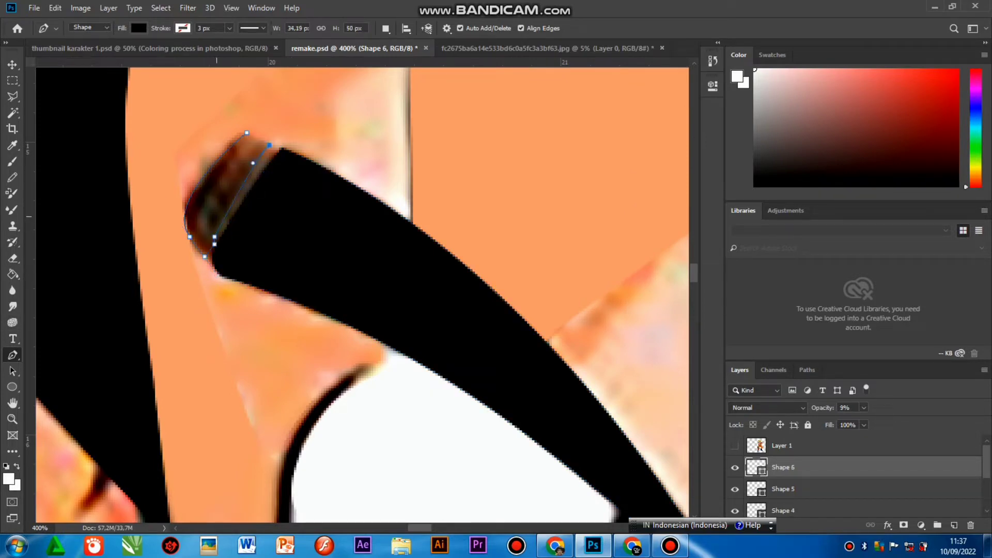
pyautogui.moveTo(204, 222); pyautogui.dragTo(199, 240)
pyautogui.click(201, 230)
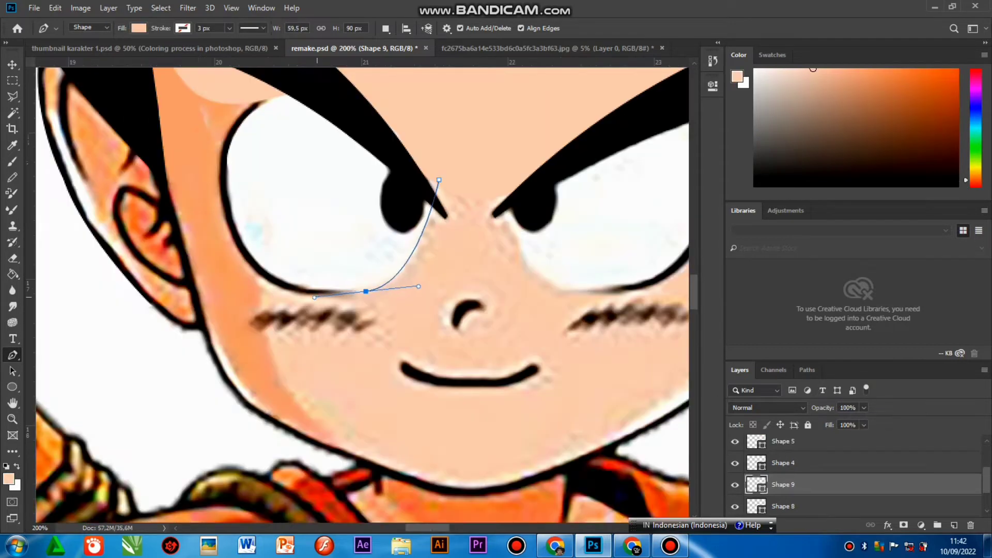
# Continue the skin-coloured Shape 9 path along the lower edge of the left-hand eye and toggle the layer's visibility to check it
pyautogui.moveTo(263, 280); pyautogui.dragTo(245, 263)
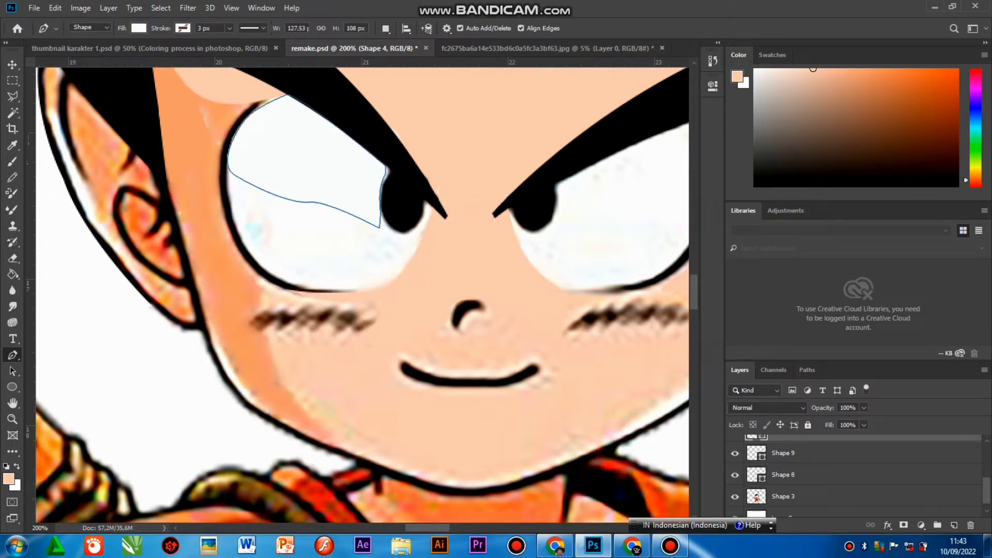
pyautogui.click(734, 453)
pyautogui.click(735, 454)
# Merge the layers from Shape 4 down to Shape 3 into one layer
pyautogui.hotkey('ctrl', '-')
pyautogui.keyDown('shift'); pyautogui.click(783, 497); pyautogui.keyUp('shift')
pyautogui.hotkey('ctrl', 'e')
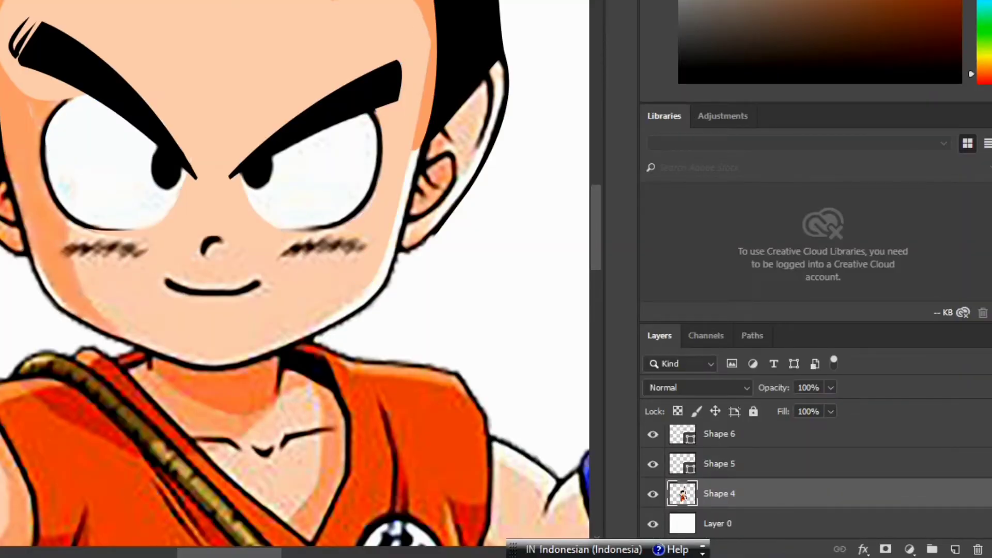
pyautogui.hotkey('ctrl', '+')
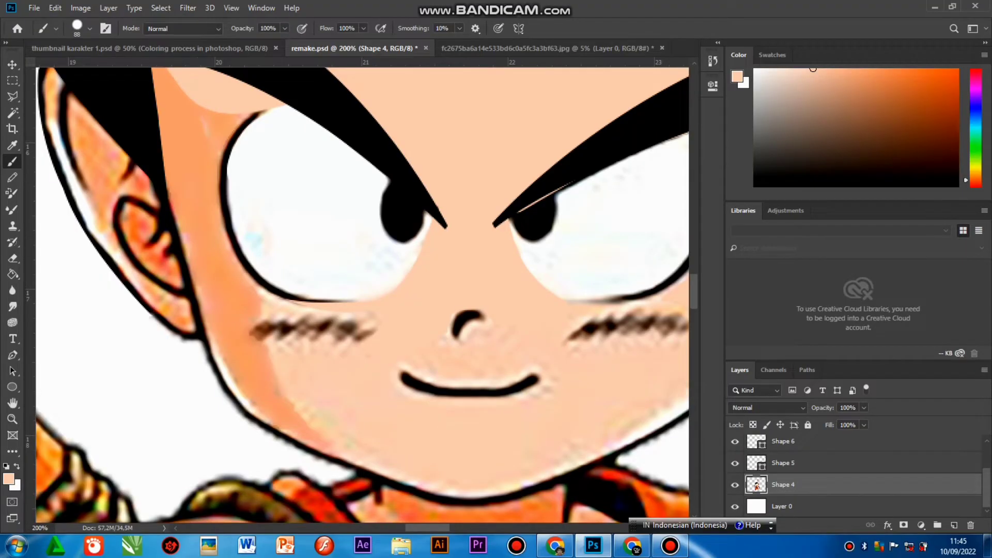
pyautogui.click(13, 387)
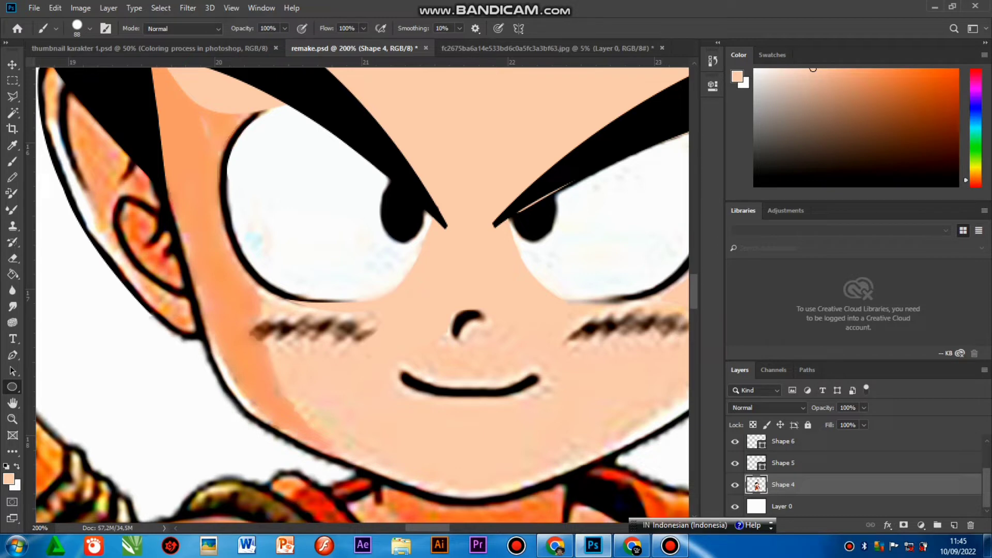
pyautogui.moveTo(422, 273); pyautogui.dragTo(428, 288)
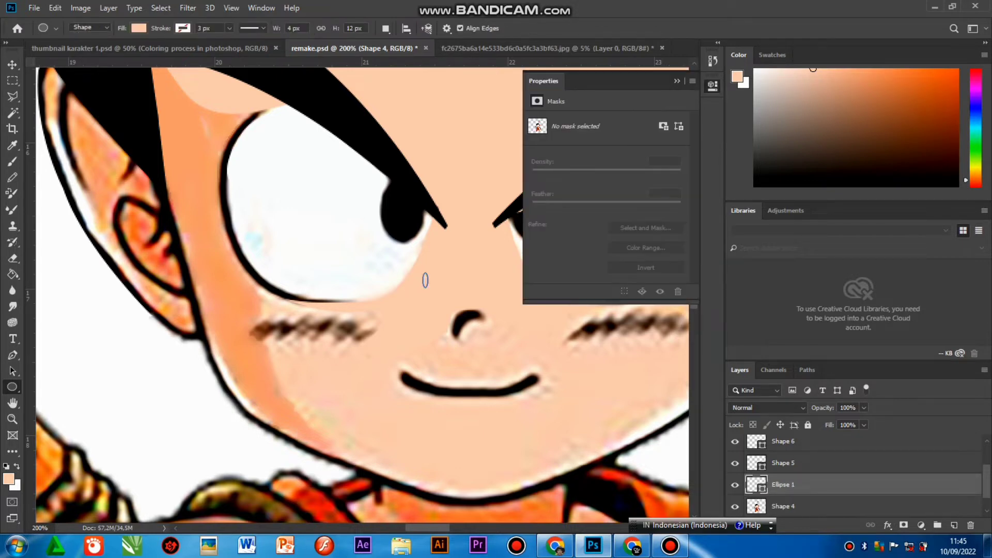
pyautogui.click(425, 280)
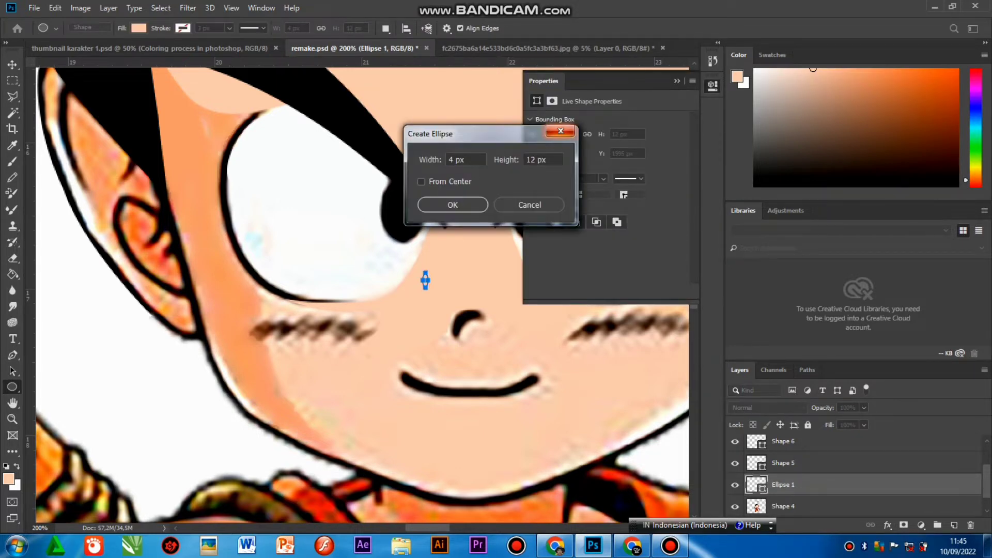
pyautogui.press('Escape')
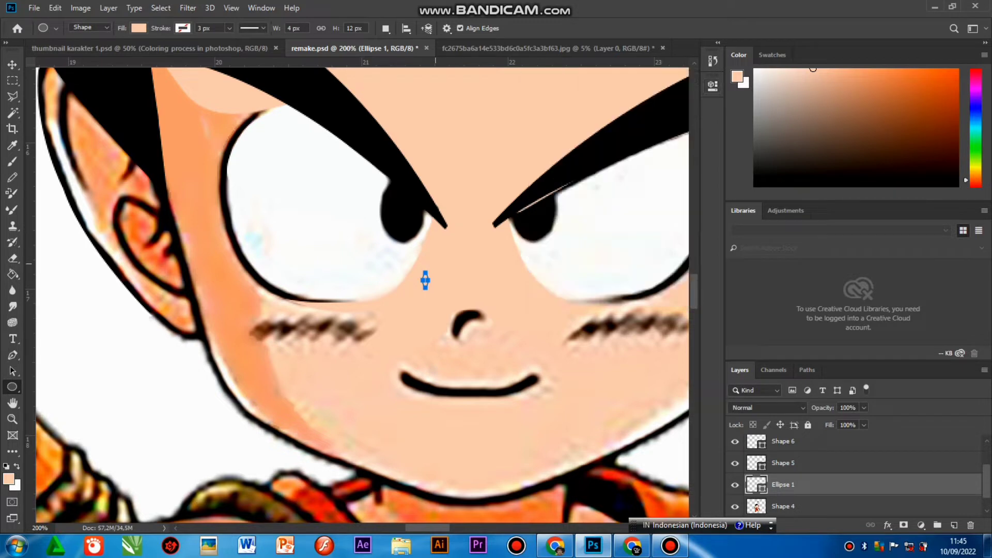
pyautogui.hotkey('ctrl', 'z')
# Draw an ellipse about 37 by 52 px just below the left-hand pupil and fill it with the black 070602 sampled from the eyebrow
pyautogui.moveTo(391, 282); pyautogui.dragTo(435, 217)
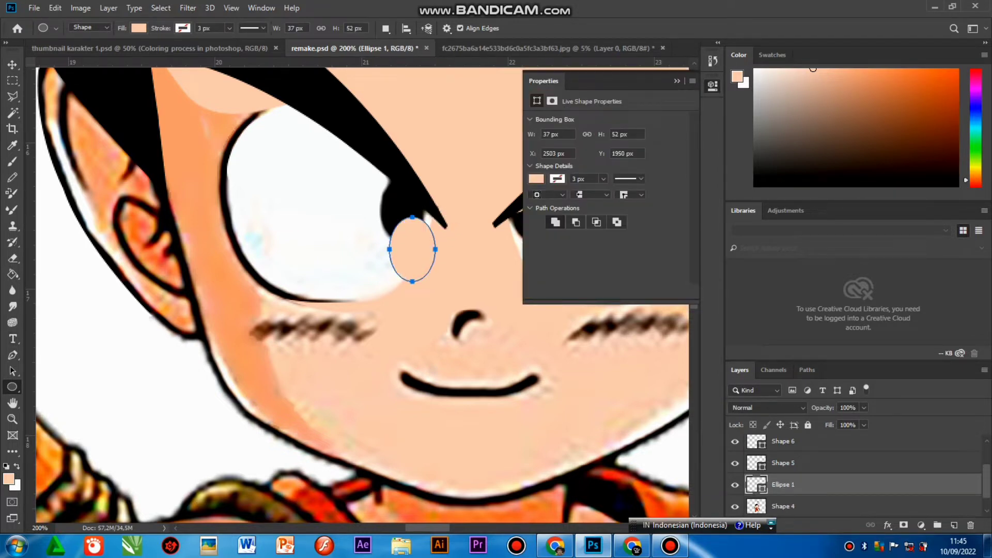
pyautogui.doubleClick(757, 484)
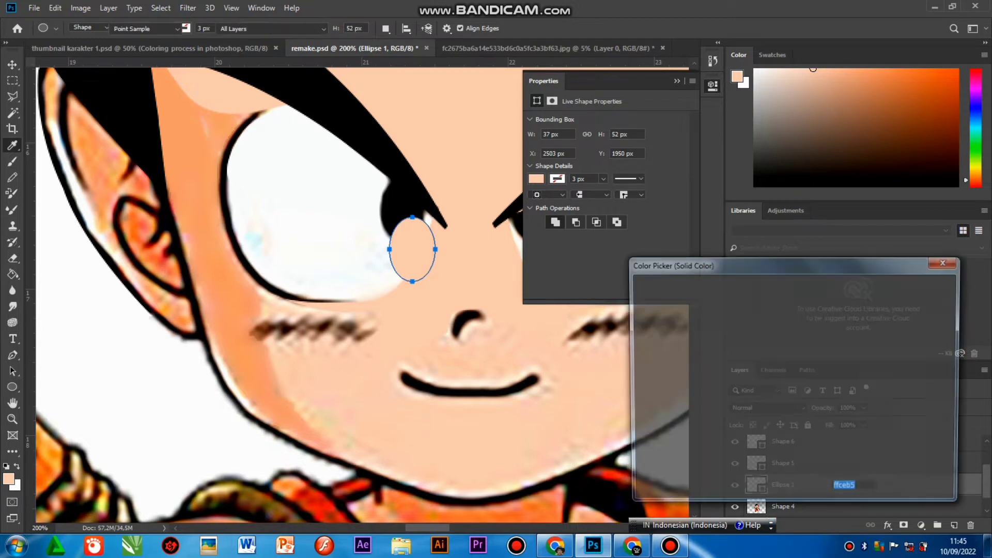
pyautogui.click(352, 133)
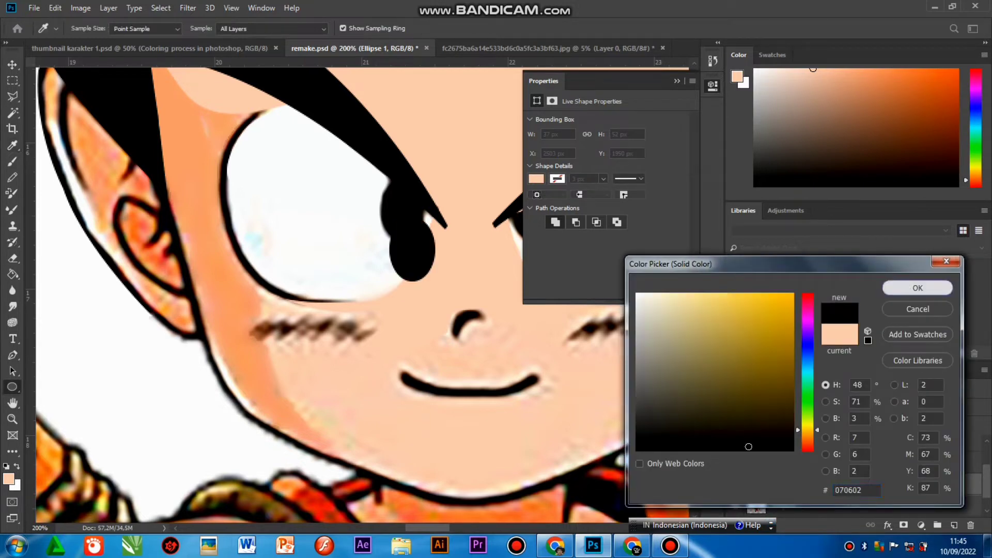
pyautogui.click(918, 288)
# Move the black ellipse up over the left-hand pupil so that it covers the original one
pyautogui.press('v')
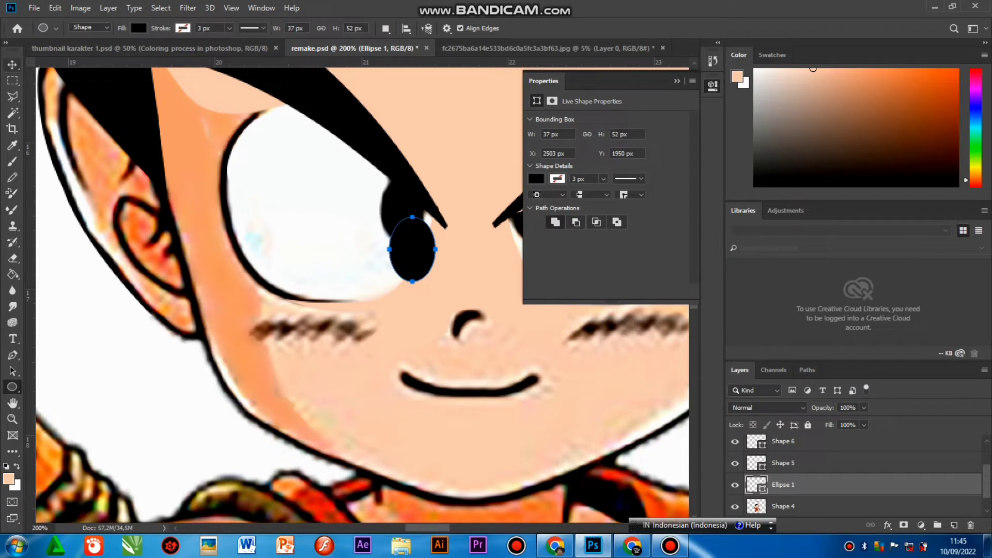
pyautogui.moveTo(429, 229); pyautogui.dragTo(418, 198)
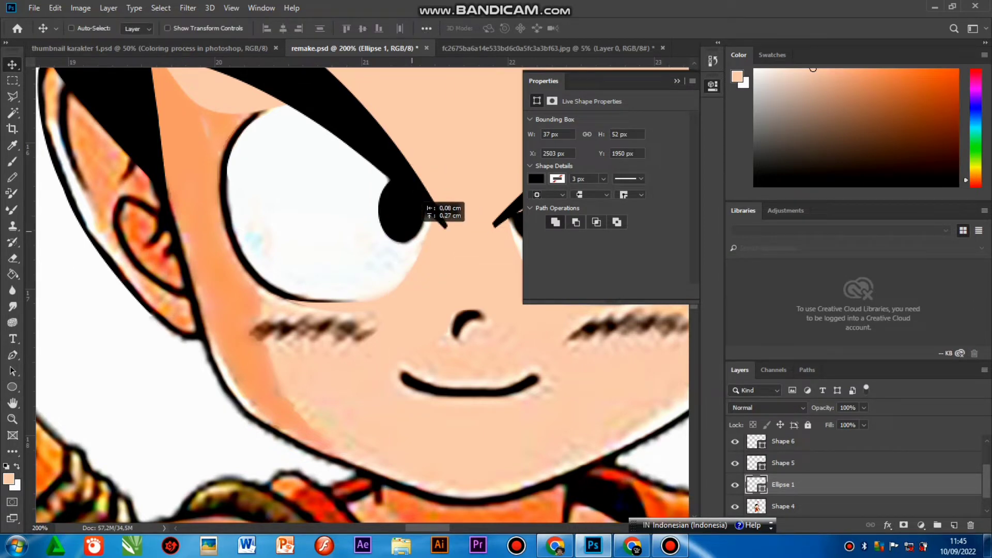
pyautogui.moveTo(412, 232); pyautogui.dragTo(412, 233)
# Duplicate the black pupil ellipse and place the copy over the right-hand pupil
pyautogui.hscroll(3, 412, 234)
pyautogui.hscroll(-1, 412, 234)
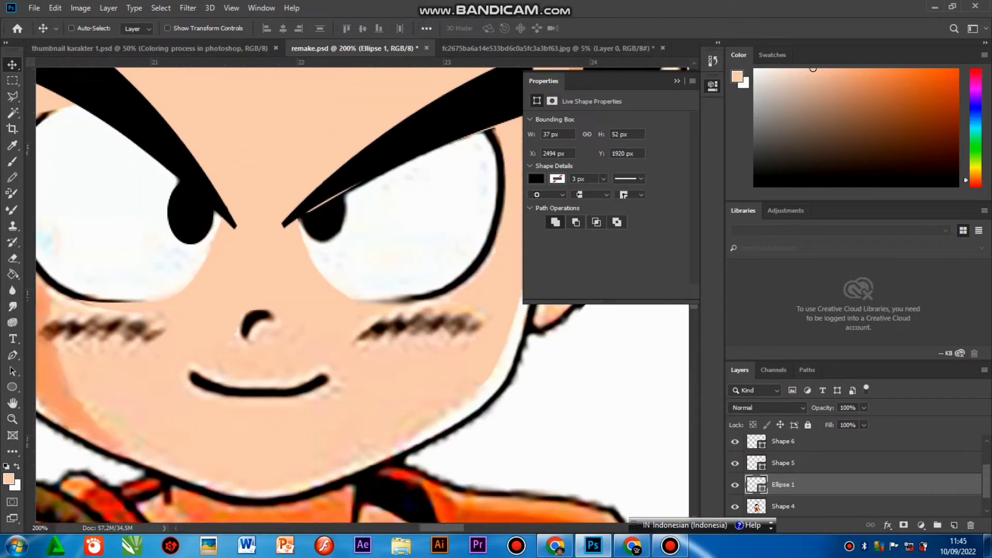
pyautogui.hscroll(-1, 358, 295)
pyautogui.moveTo(229, 219); pyautogui.dragTo(363, 219)
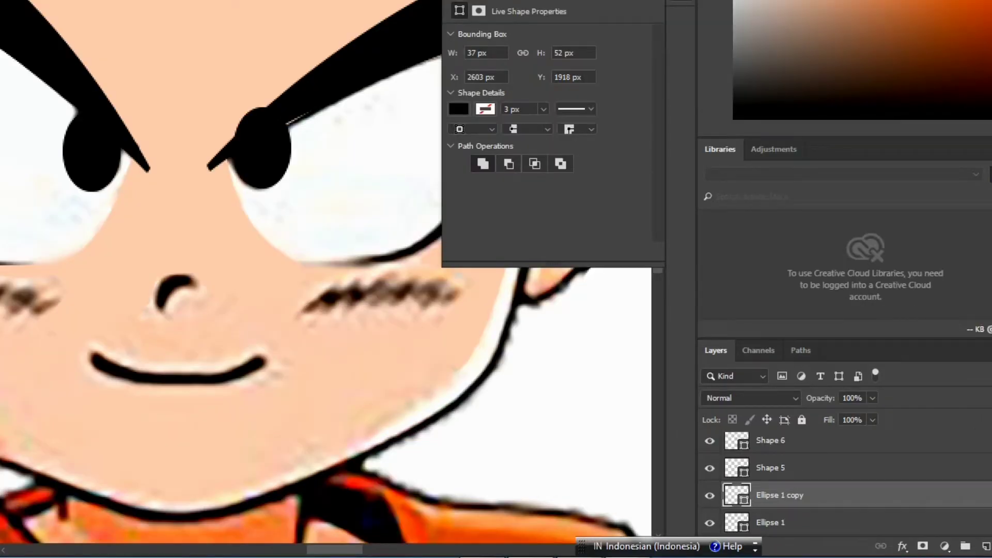
# Trace the white of the left-hand eye with a Pen tool shape directly above the Shape 4 layer
pyautogui.rightClick(81, 207)
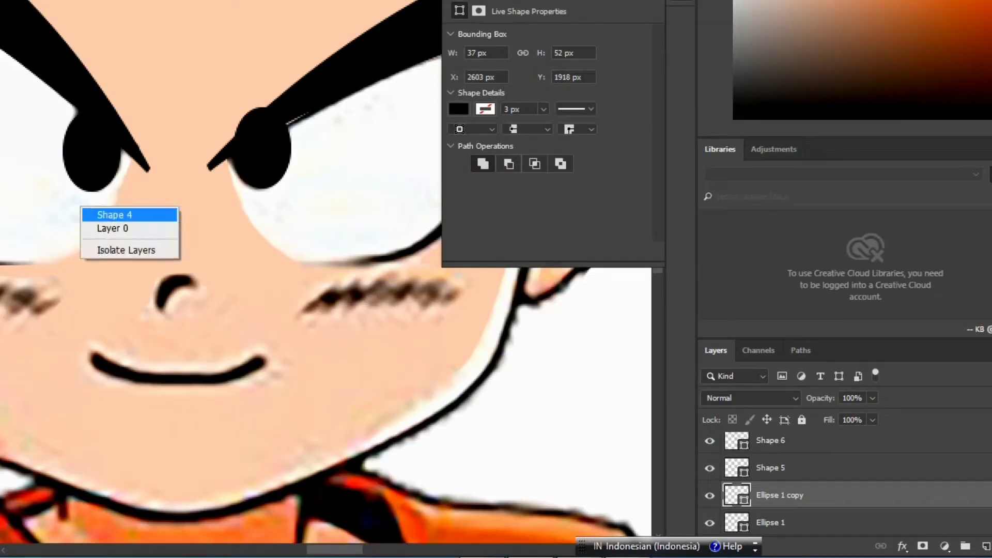
pyautogui.click(93, 214)
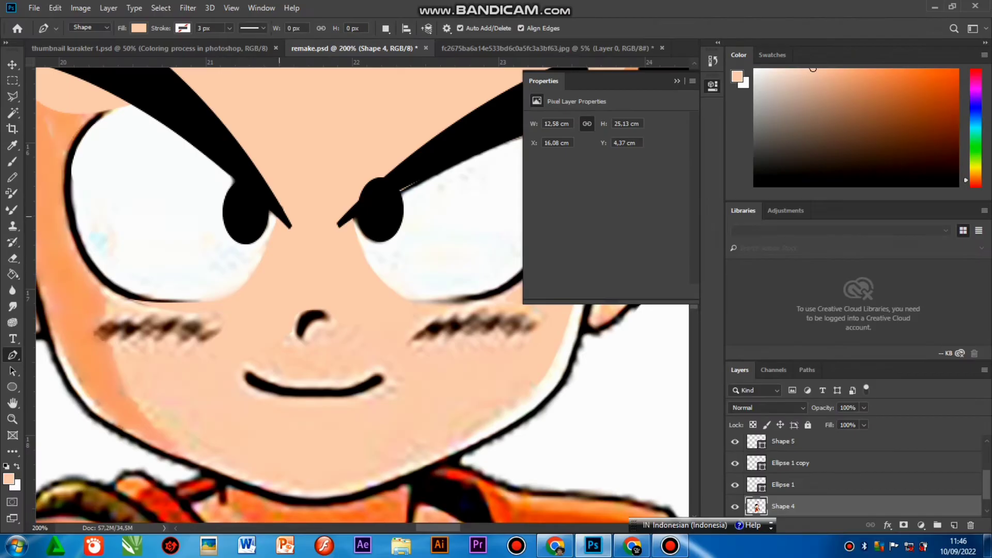
pyautogui.click(275, 216)
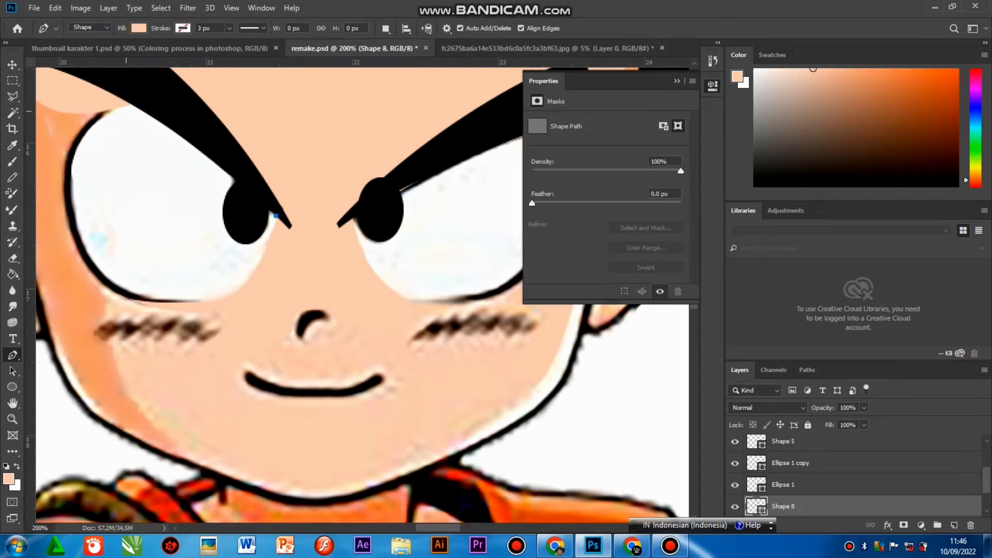
pyautogui.moveTo(126, 111); pyautogui.dragTo(84, 155)
pyautogui.moveTo(72, 174); pyautogui.dragTo(70, 192)
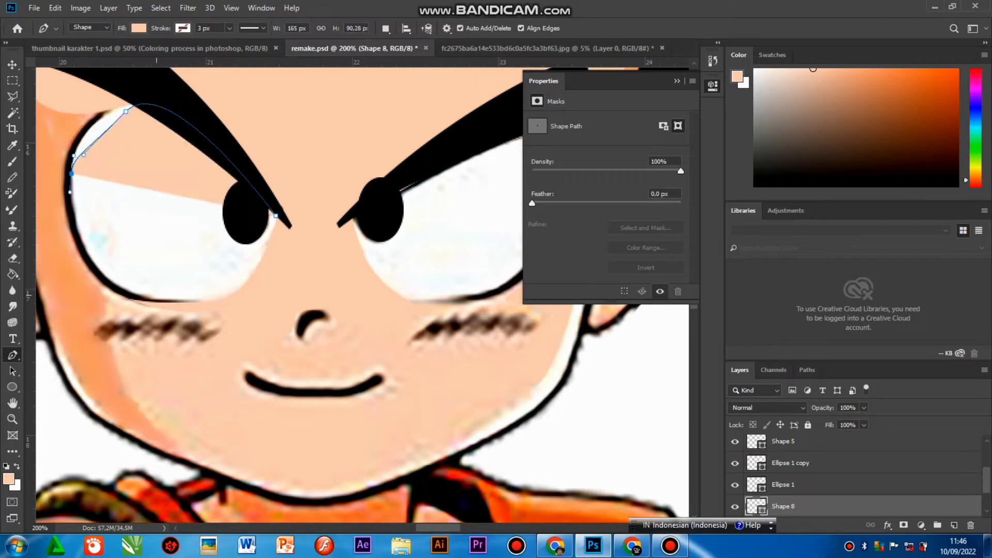
pyautogui.moveTo(156, 295); pyautogui.dragTo(236, 295)
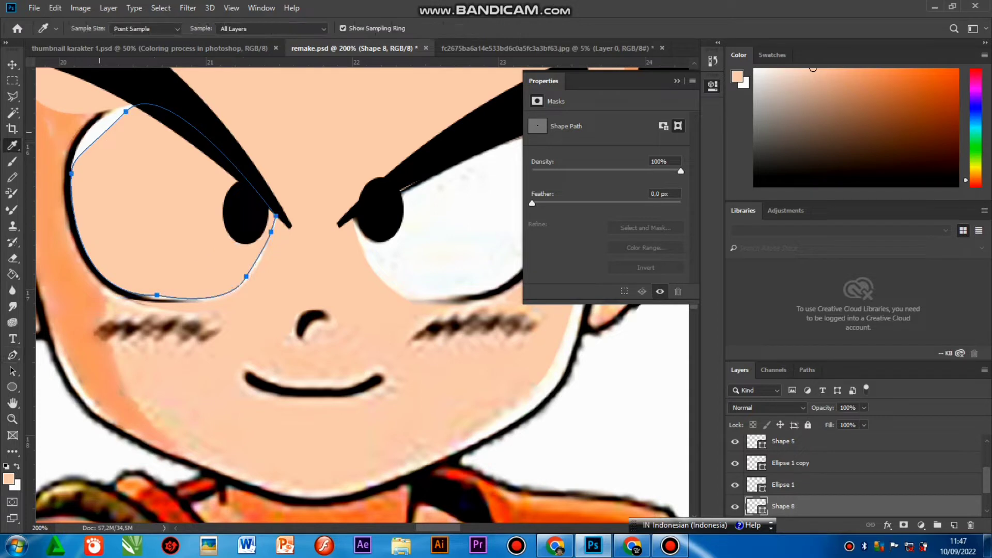
# Fill the left-hand eye shape with the white sampled from the original eyes
pyautogui.click(101, 133)
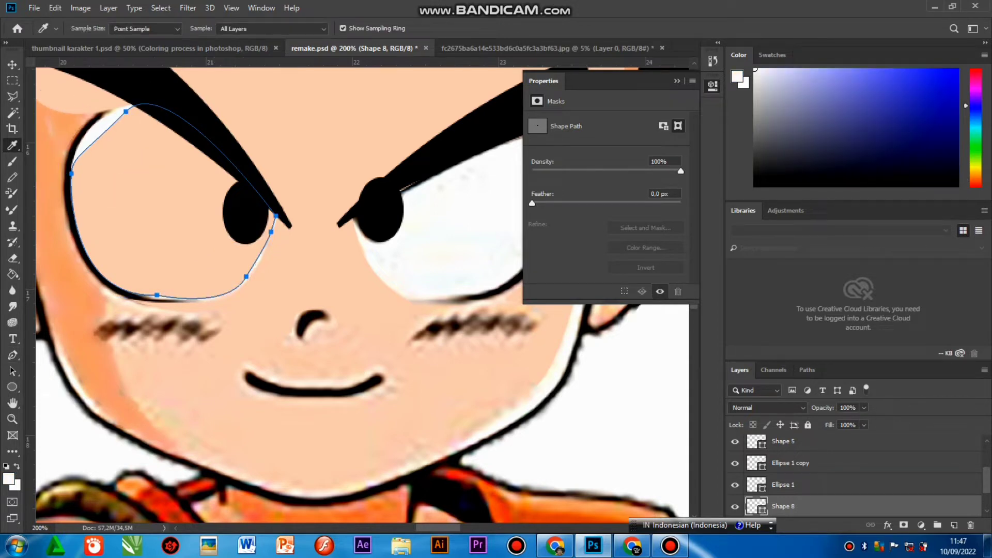
pyautogui.doubleClick(756, 506)
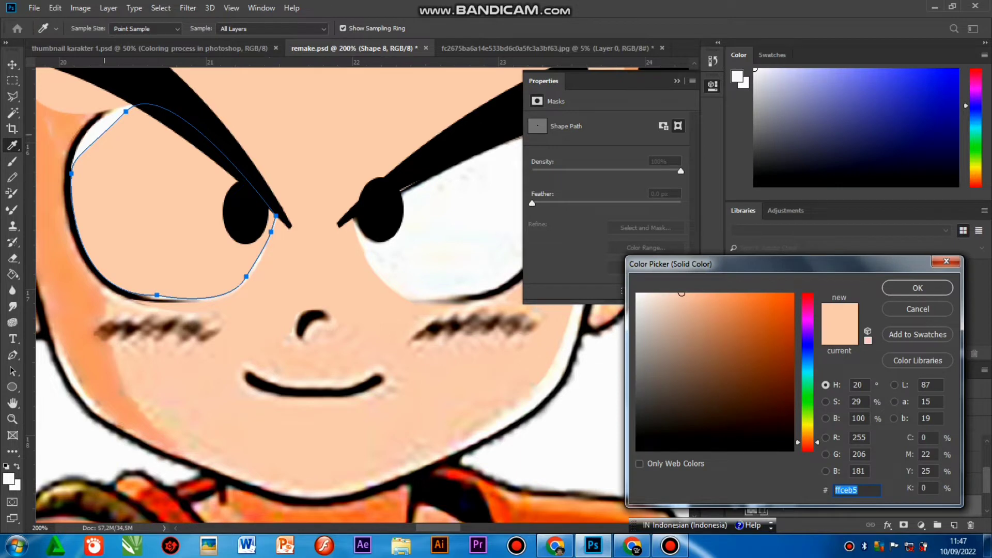
pyautogui.click(424, 233)
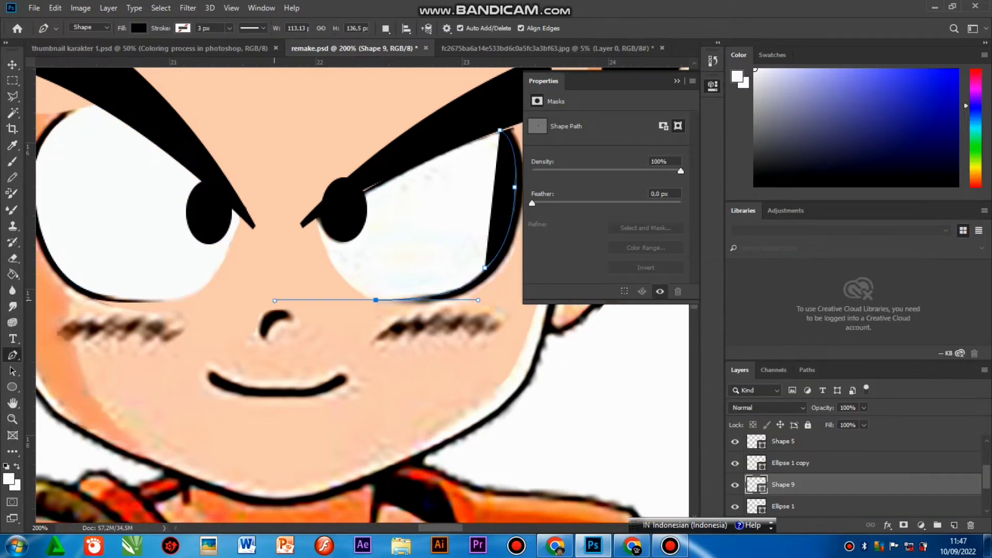
# Trace the white of the right-hand eye as a closed shape about 161 by 137 px, lowering its layer opacity to 50% while tracing
pyautogui.moveTo(376, 300); pyautogui.dragTo(275, 300)
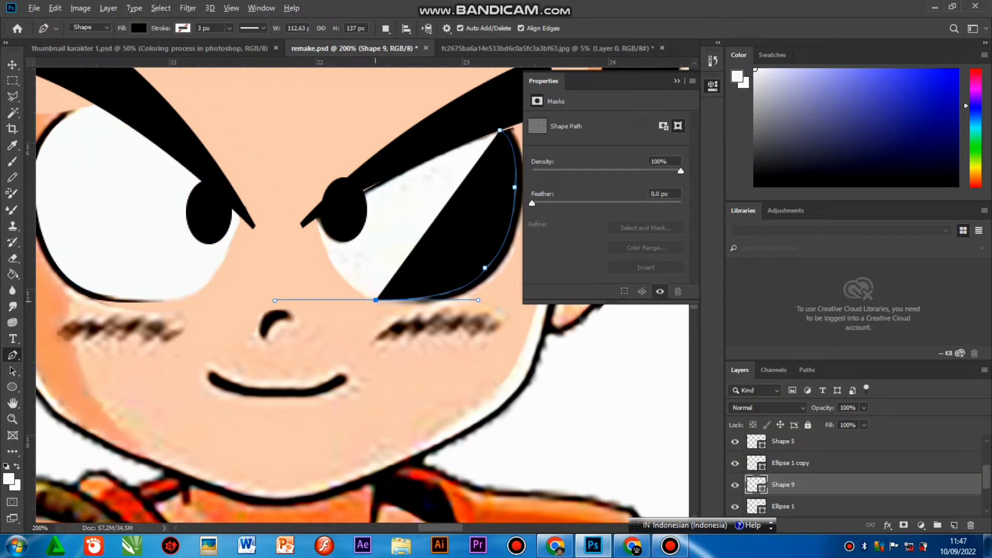
pyautogui.keyDown('alt'); pyautogui.click(376, 301); pyautogui.keyUp('alt')
pyautogui.click(864, 408)
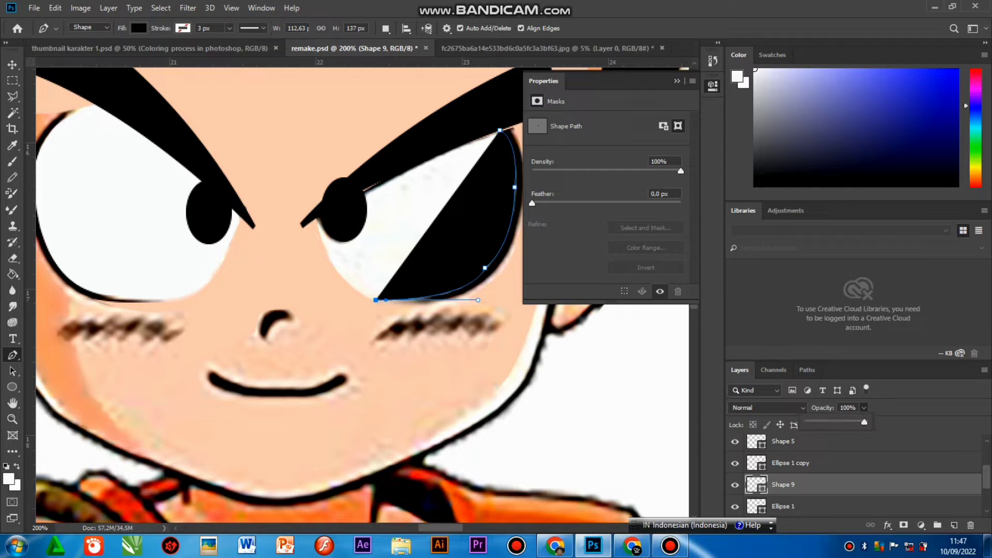
pyautogui.moveTo(868, 422); pyautogui.dragTo(836, 422)
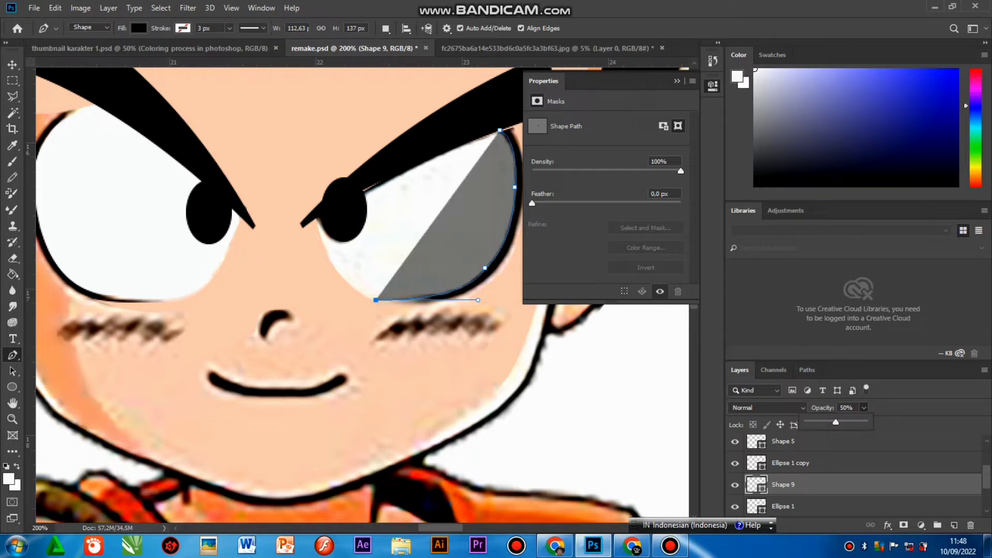
pyautogui.moveTo(316, 218); pyautogui.dragTo(304, 152)
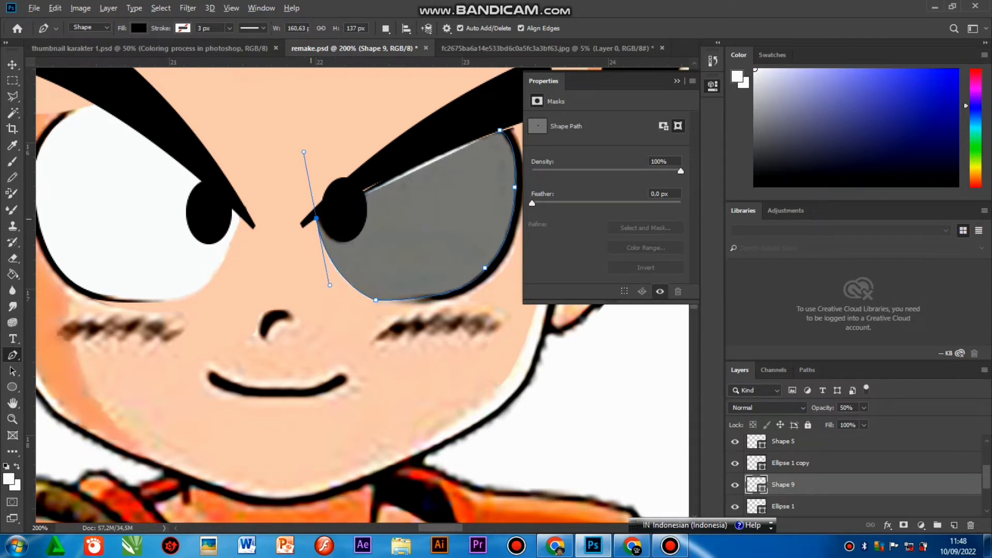
pyautogui.keyDown('alt'); pyautogui.click(316, 218); pyautogui.keyUp('alt')
pyautogui.click(414, 156)
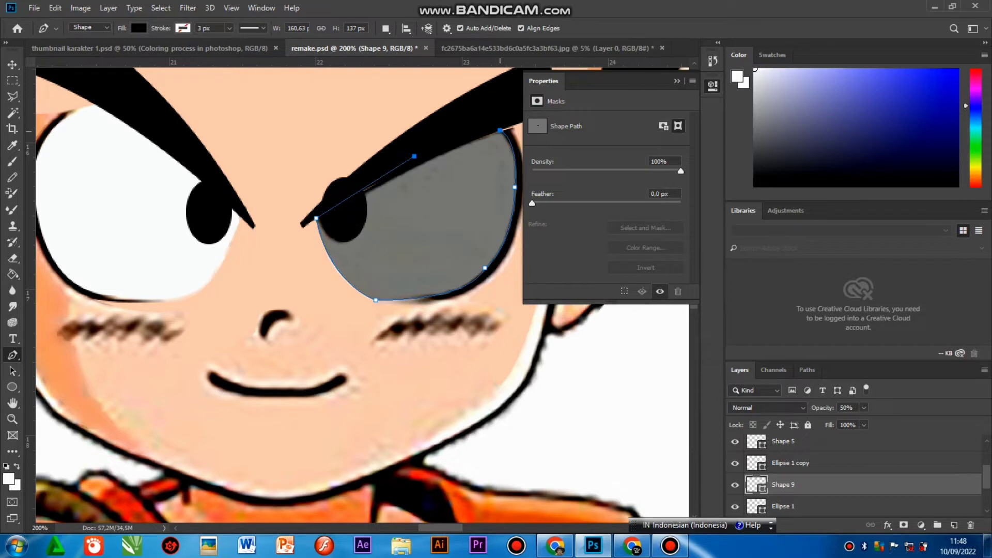
pyautogui.click(500, 131)
# Make the right-hand eye shape white and raise its layer opacity to 100%
pyautogui.press('v')
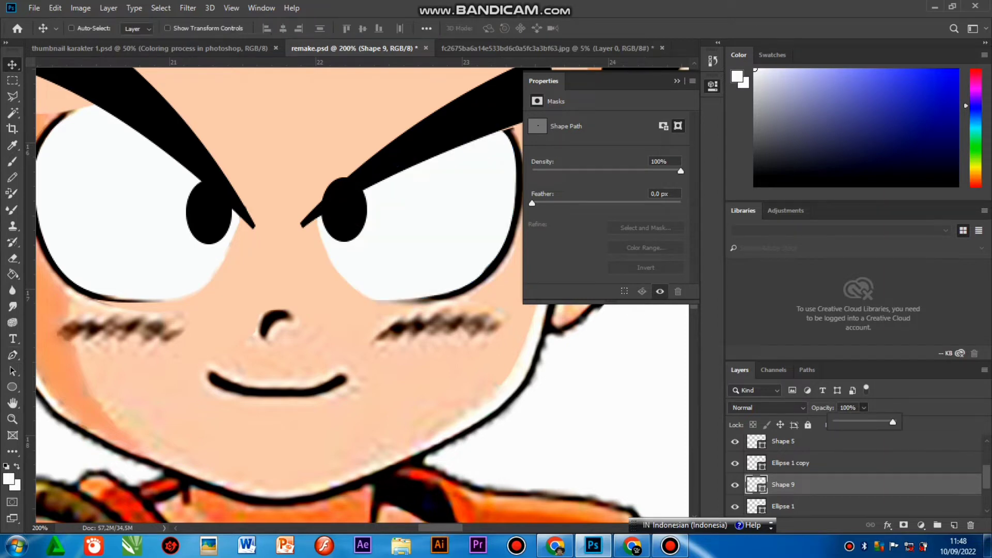
pyautogui.press('0')
pyautogui.hotkey('ctrl', '-')
pyautogui.hotkey('ctrl', '-')
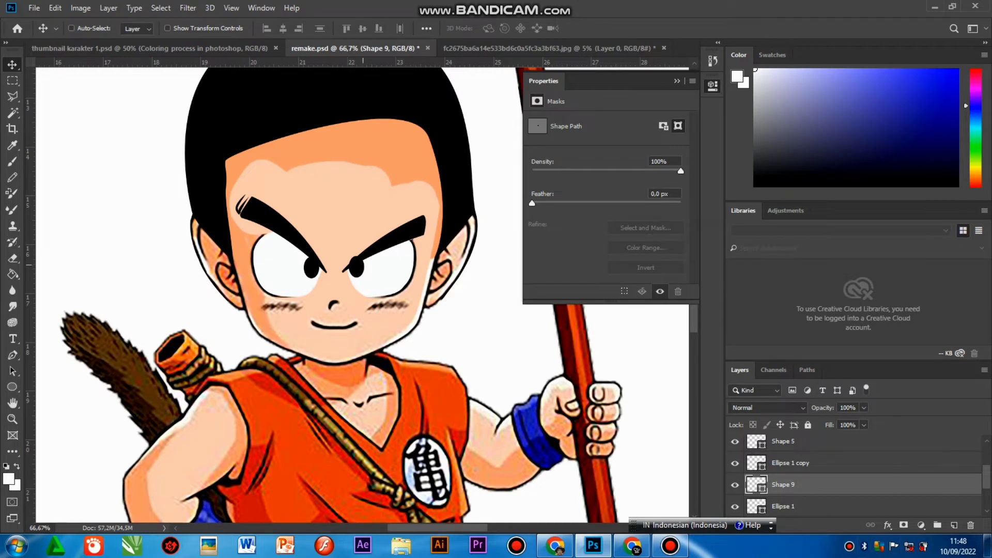
# Clip the Ellipse 1 copy pupil to the Shape 9 eye layer with a clipping mask
pyautogui.click(793, 463)
pyautogui.rightClick(793, 463)
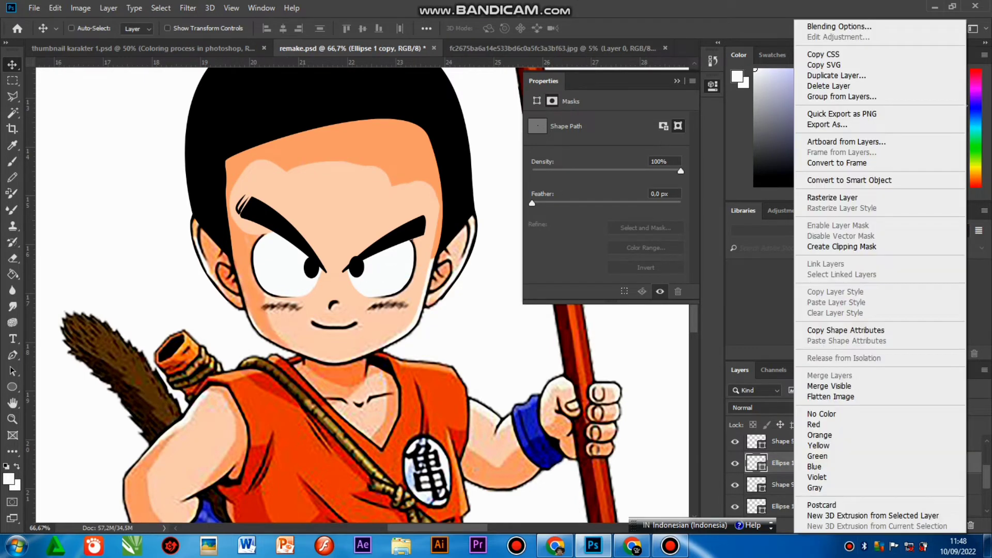
pyautogui.click(842, 246)
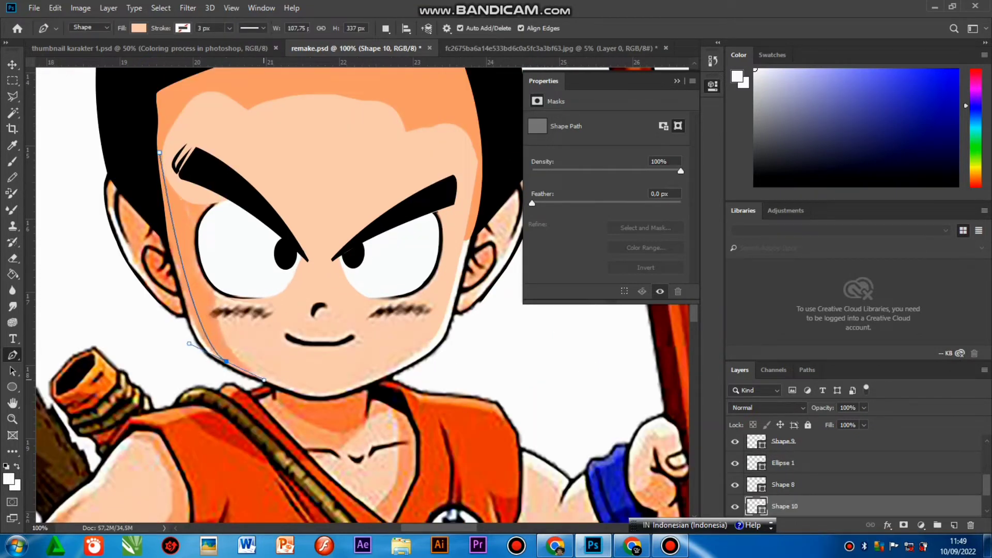
# Trace the face from forehead to chin as a skin-coloured shape about 511 by 525 px, and hide its layer
pyautogui.moveTo(226, 360); pyautogui.dragTo(294, 379)
pyautogui.moveTo(438, 340); pyautogui.dragTo(459, 301)
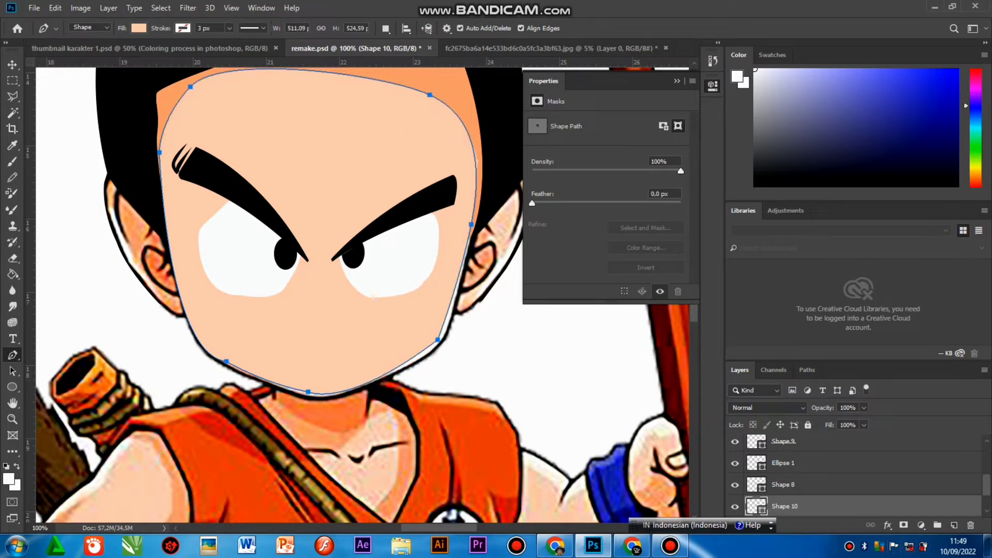
pyautogui.click(735, 507)
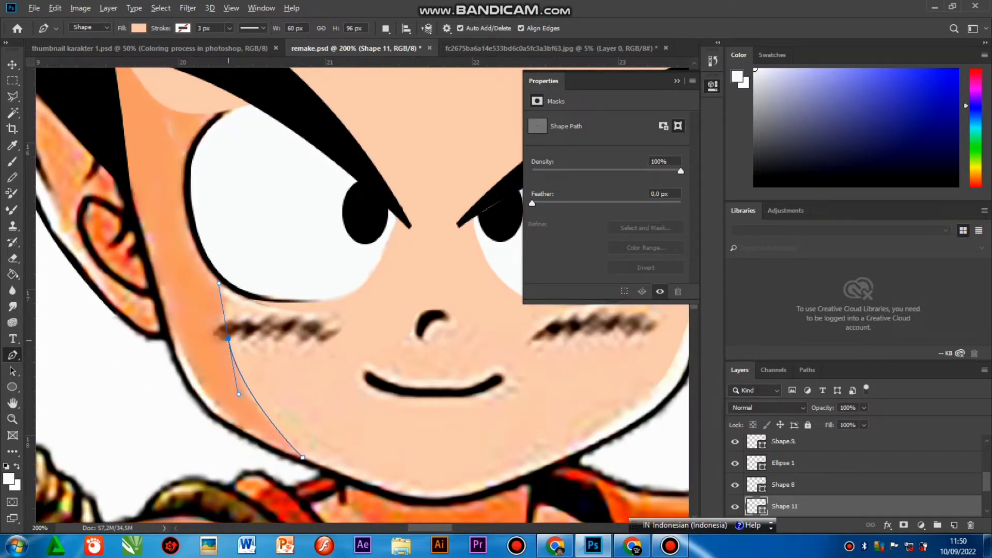
# Trace the shadow along the face's left-hand side as a shape about 152 by 341 px and fill it with the sampled orange shadow tone
pyautogui.hotkey('ctrl', 'z')
pyautogui.click(226, 298)
pyautogui.moveTo(185, 224); pyautogui.dragTo(182, 194)
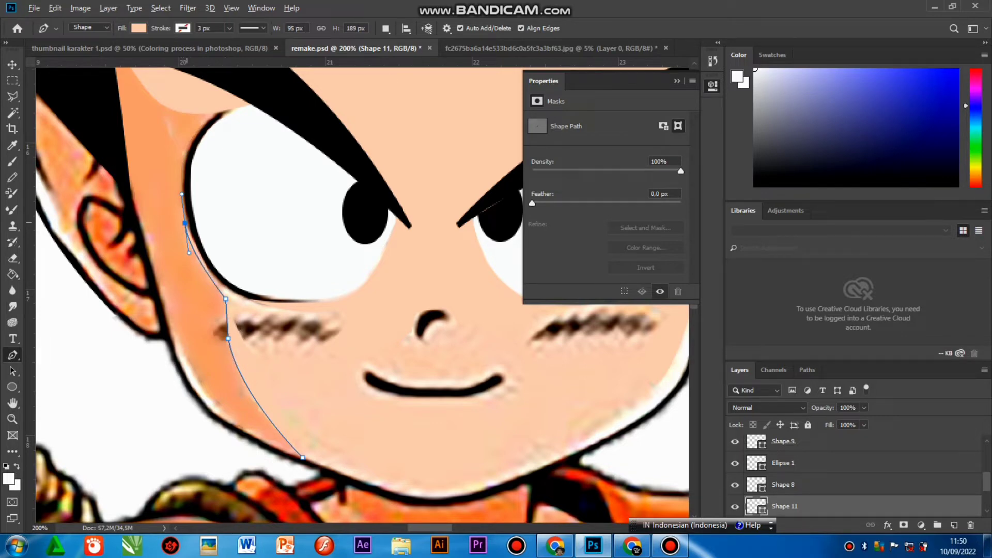
pyautogui.keyDown('alt'); pyautogui.click(185, 224); pyautogui.keyUp('alt')
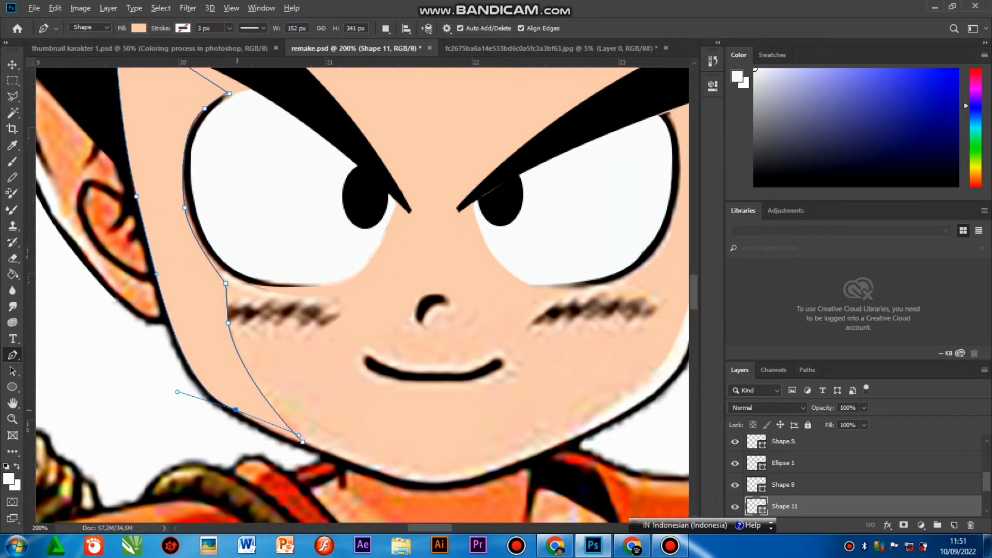
pyautogui.keyDown('alt'); pyautogui.click(235, 410); pyautogui.keyUp('alt')
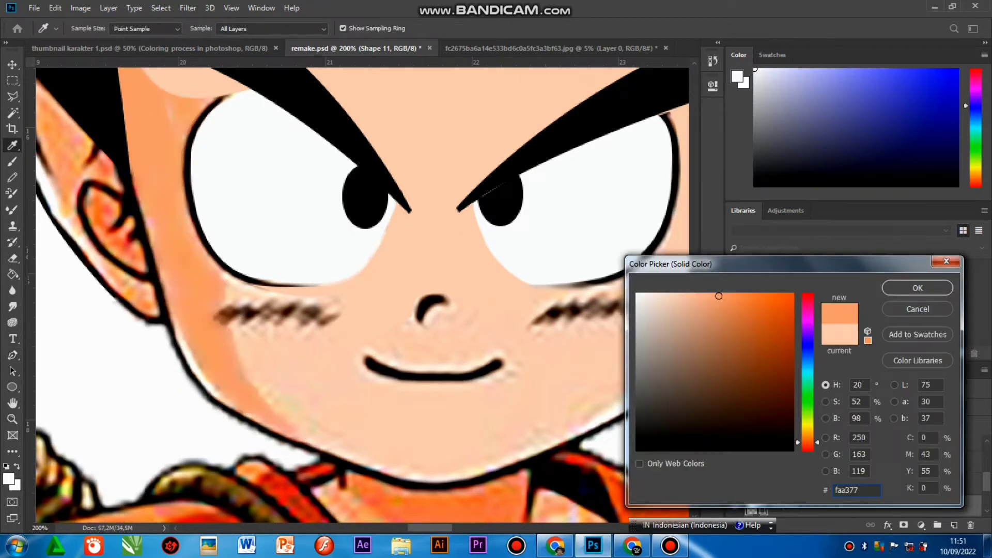
pyautogui.click(917, 288)
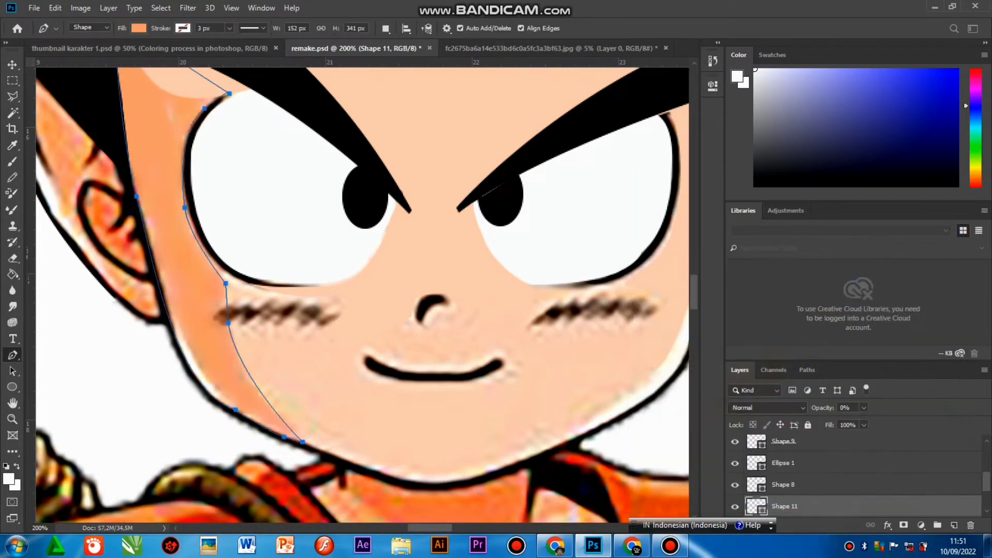
# Make the Shape 11 shadow layer and the Shape 10 face layer visible
pyautogui.click(735, 507)
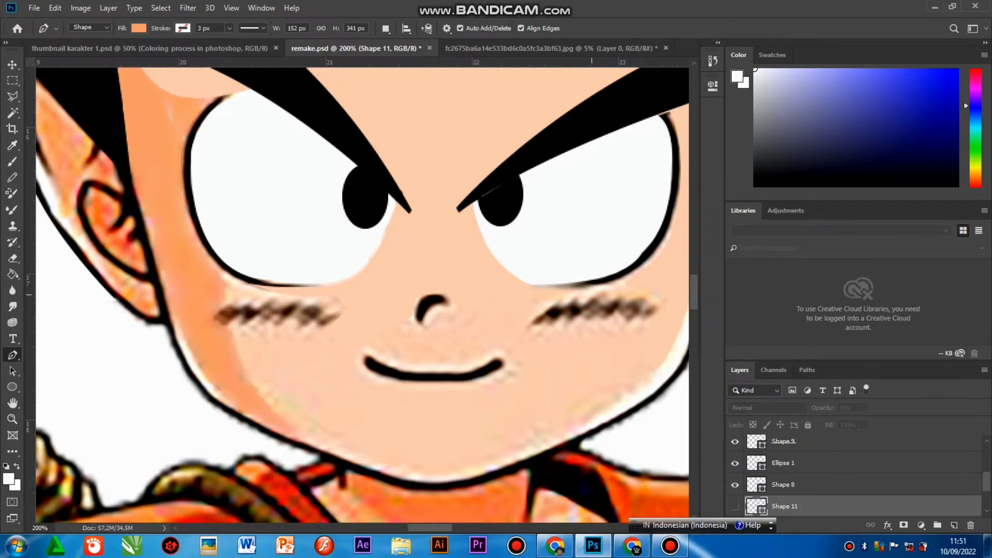
pyautogui.hotkey('ctrl', '-')
pyautogui.hotkey('ctrl', '-')
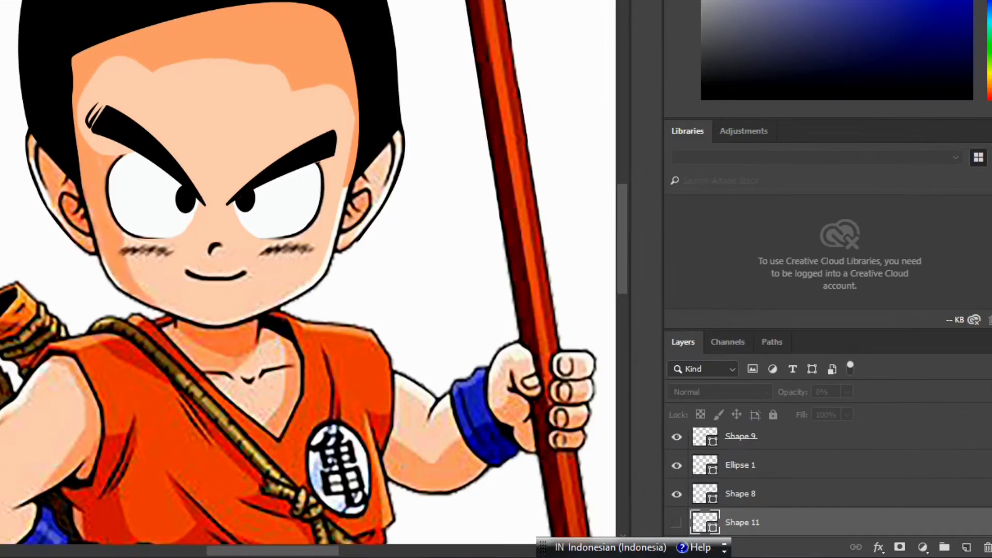
pyautogui.scroll(-3, 827, 480)
pyautogui.click(677, 437)
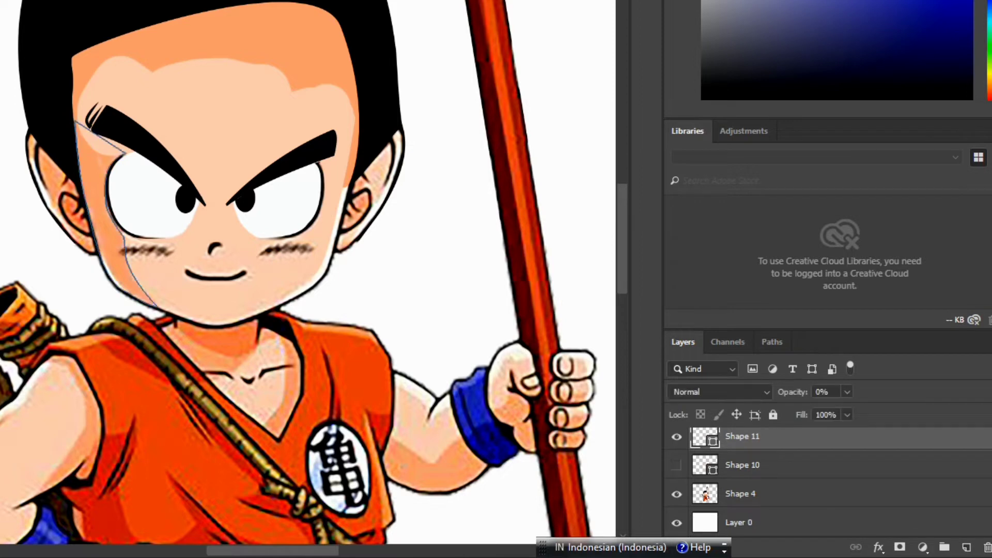
pyautogui.click(676, 465)
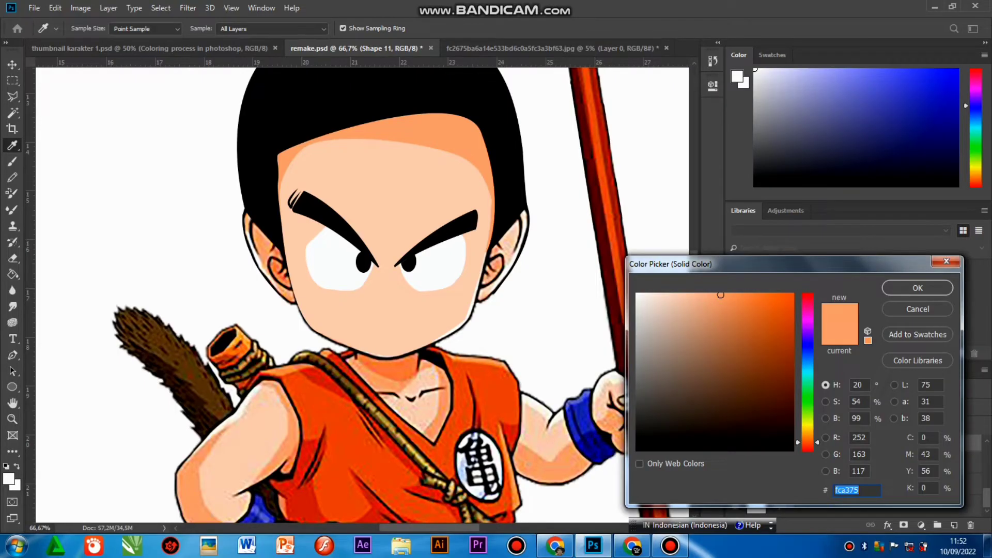
# Set the face shadow shape's fill to fca375 and raise its layer opacity to 100%
pyautogui.click(918, 288)
pyautogui.click(864, 408)
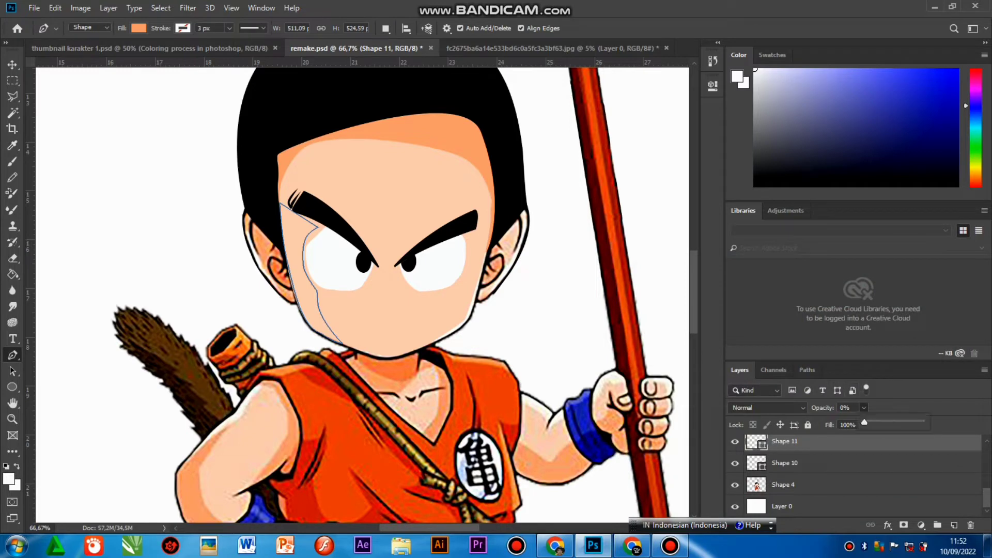
pyautogui.moveTo(864, 422); pyautogui.dragTo(922, 423)
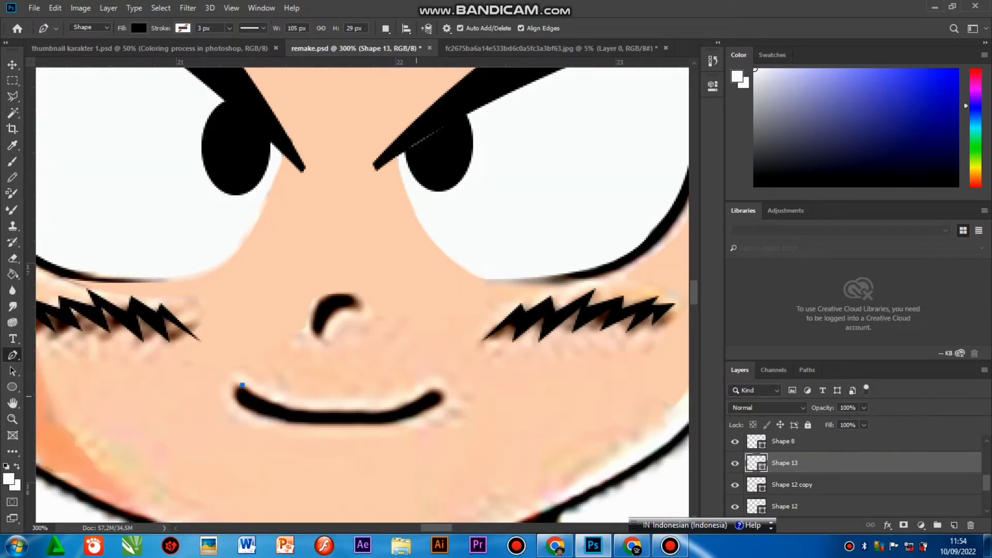
# Trace the smiling mouth line as a closed black shape about 107 by 24 px
pyautogui.moveTo(417, 398); pyautogui.dragTo(487, 362)
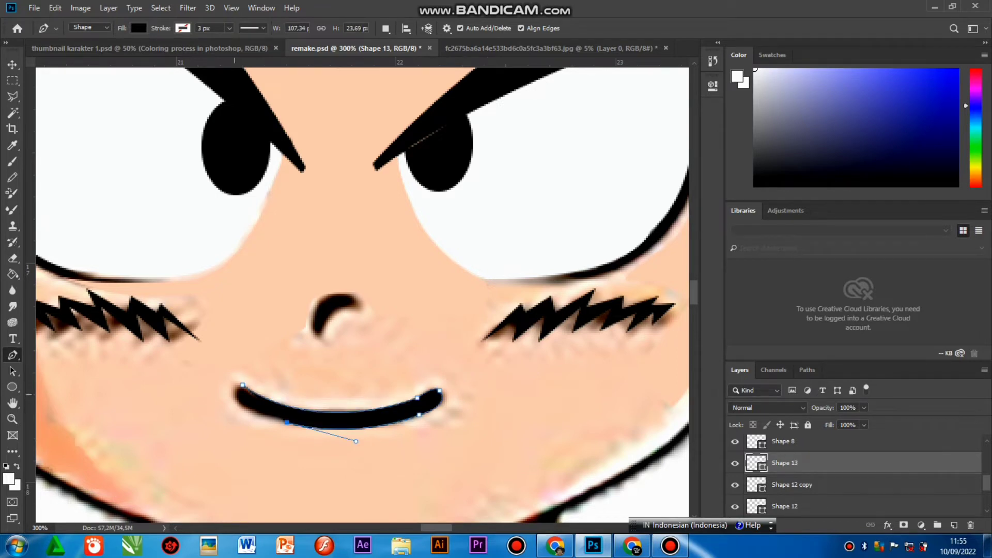
pyautogui.moveTo(235, 395); pyautogui.dragTo(235, 380)
pyautogui.keyDown('alt'); pyautogui.click(235, 395); pyautogui.keyUp('alt')
pyautogui.click(242, 385)
# Trace the nose as a closed black shape about 27 by 24 px and raise its layer to full opacity
pyautogui.click(318, 339)
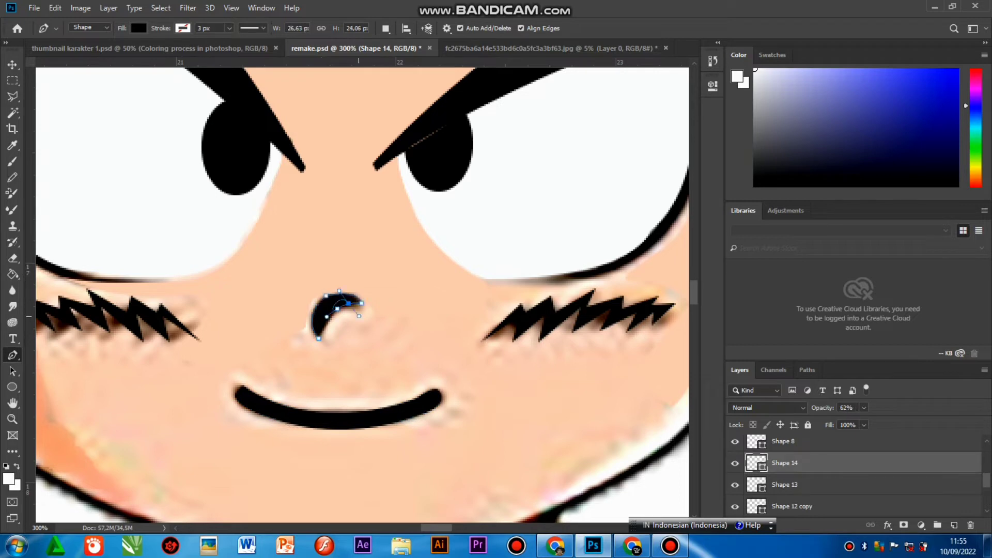
pyautogui.moveTo(338, 309); pyautogui.dragTo(323, 334)
pyautogui.click(864, 408)
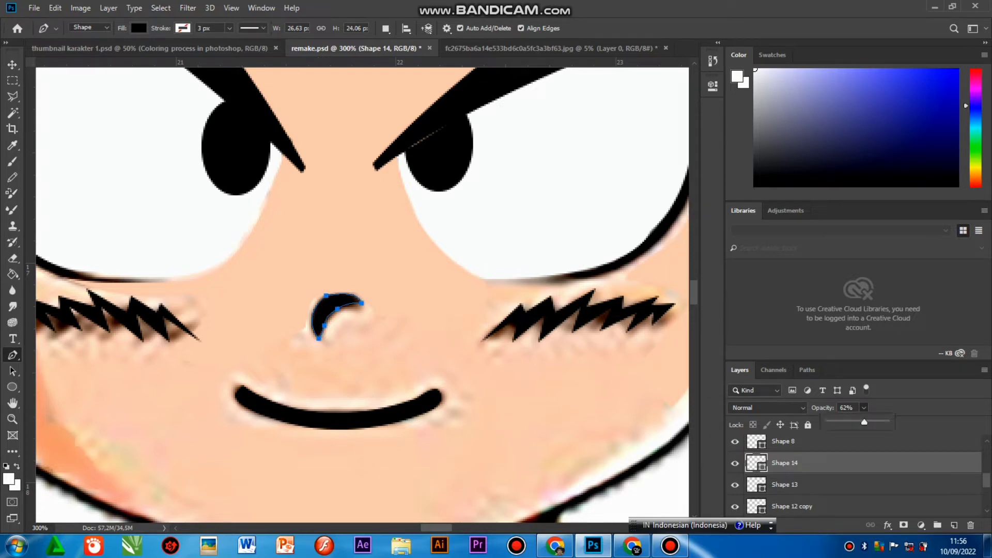
pyautogui.moveTo(863, 422); pyautogui.dragTo(890, 423)
pyautogui.click(13, 64)
pyautogui.hotkey('ctrl', '-')
pyautogui.hotkey('ctrl', '-')
pyautogui.hotkey('ctrl', '-')
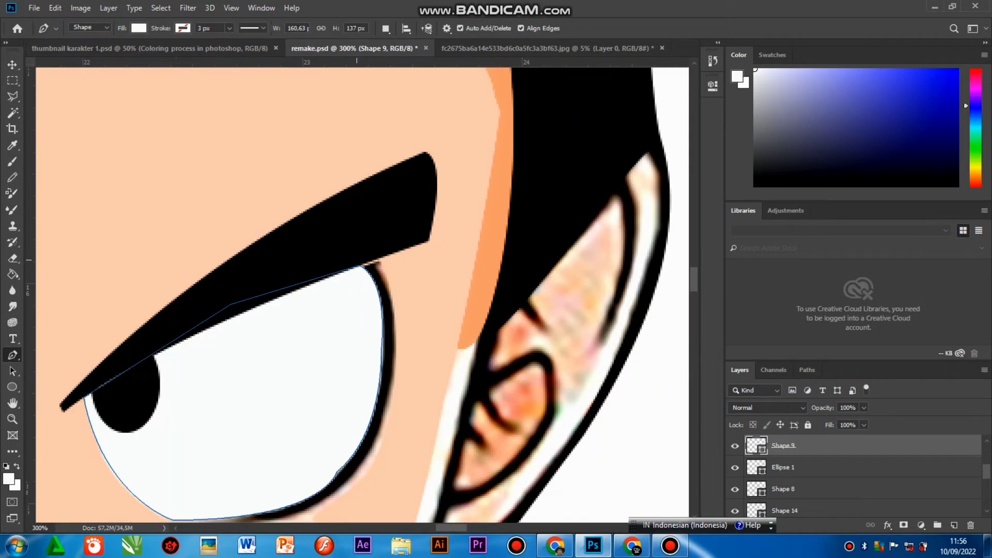
# Try to trace the outline around the right-hand eye as a white shape about 100 by 141 px
pyautogui.click(357, 260)
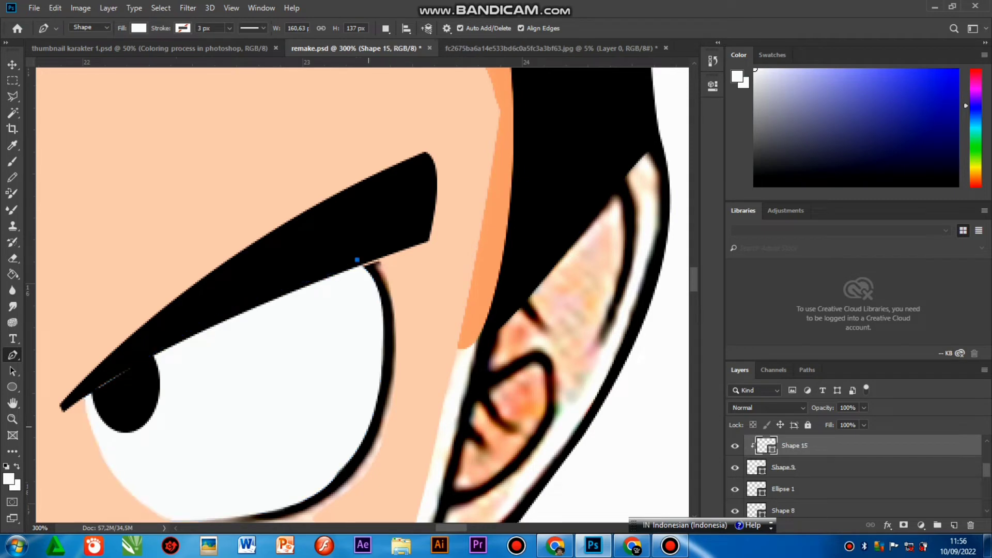
pyautogui.moveTo(368, 429); pyautogui.dragTo(330, 522)
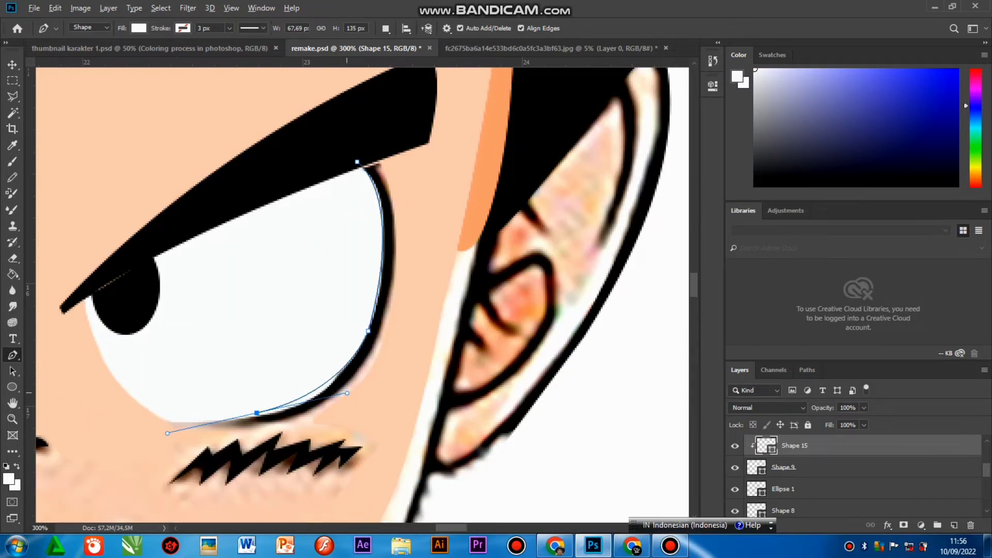
pyautogui.moveTo(347, 393); pyautogui.dragTo(326, 418)
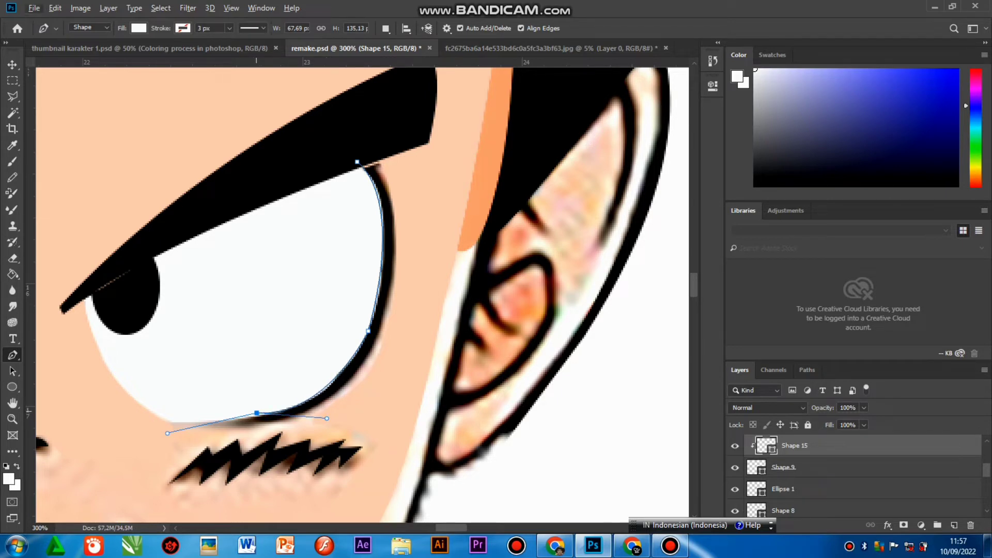
pyautogui.moveTo(257, 413); pyautogui.dragTo(256, 417)
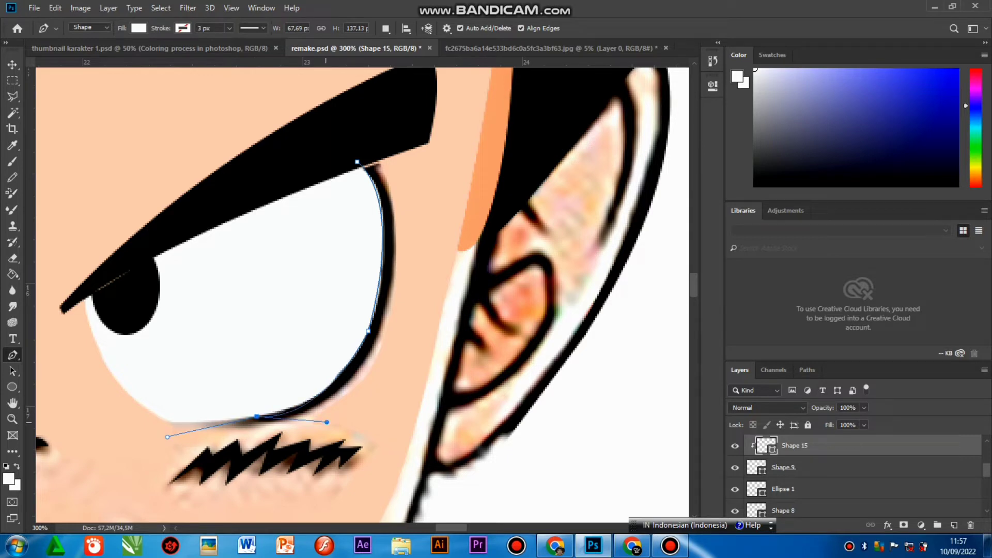
pyautogui.moveTo(326, 422); pyautogui.dragTo(315, 415)
pyautogui.moveTo(409, 298); pyautogui.dragTo(406, 310)
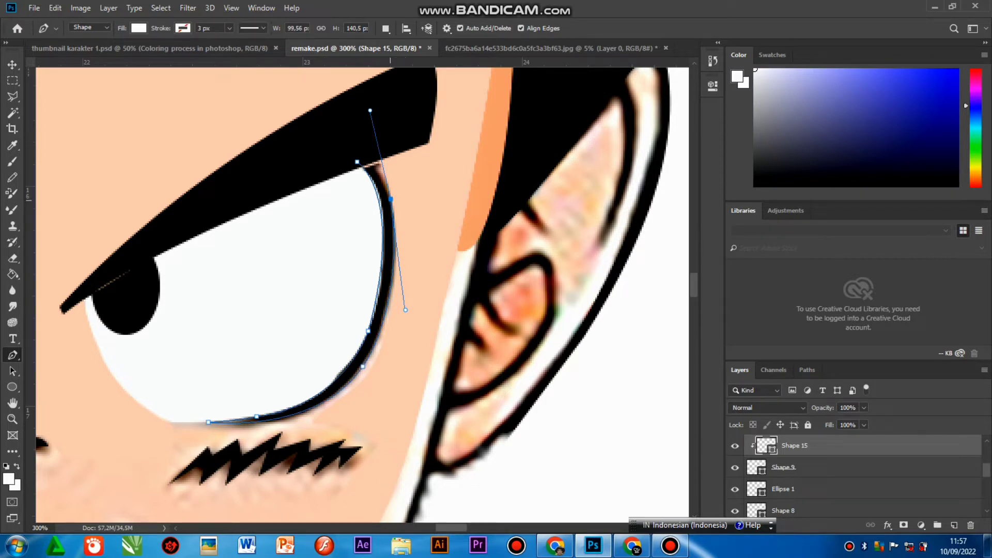
pyautogui.keyDown('alt'); pyautogui.click(390, 199); pyautogui.keyUp('alt')
pyautogui.moveTo(357, 162); pyautogui.dragTo(352, 145)
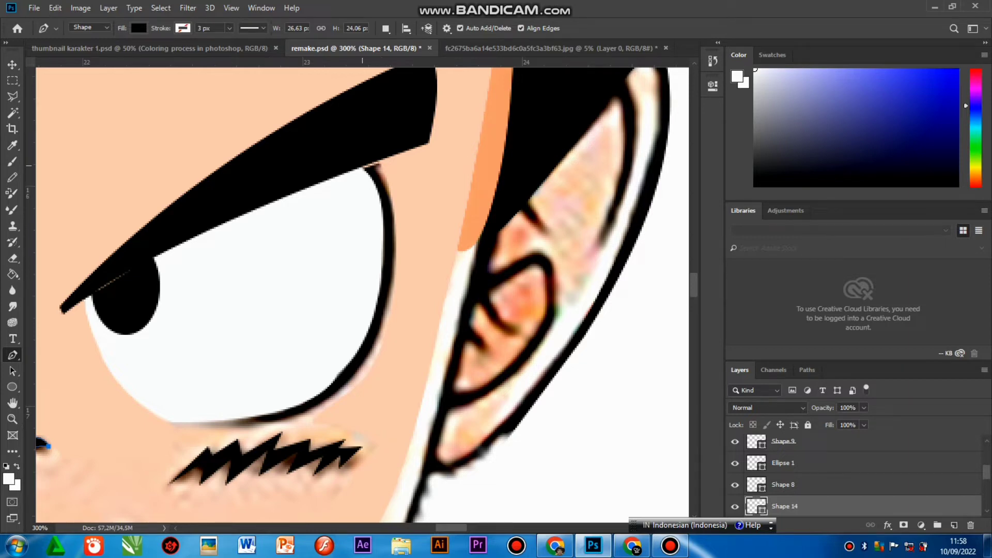
# Trace the right-hand eye's outline again, this time as a black shape
pyautogui.click(364, 166)
pyautogui.hotkey('ctrl', 'z')
pyautogui.click(361, 168)
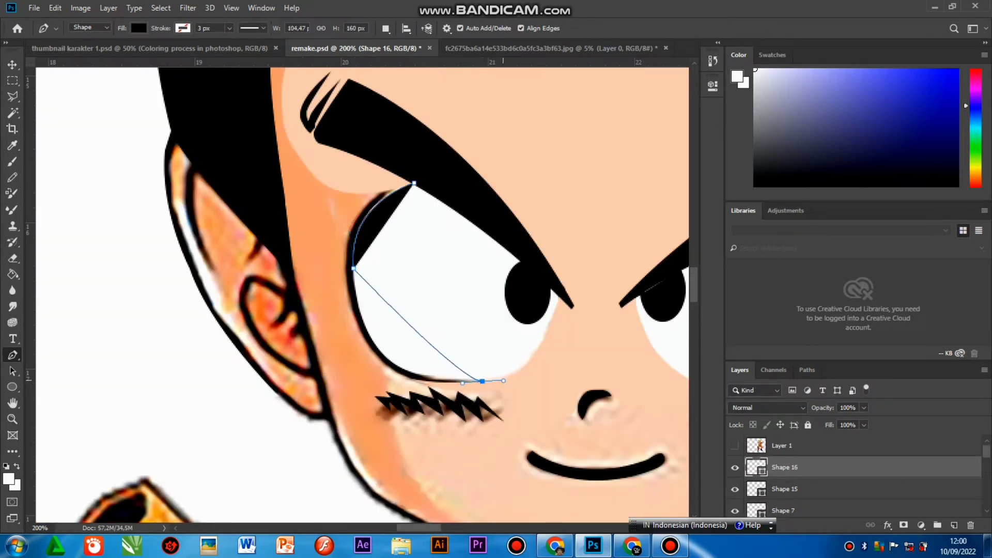
# Trace the curved outline around the left-hand eye as a black shape, with the layer opacity at 59%
pyautogui.moveTo(482, 381); pyautogui.dragTo(617, 378)
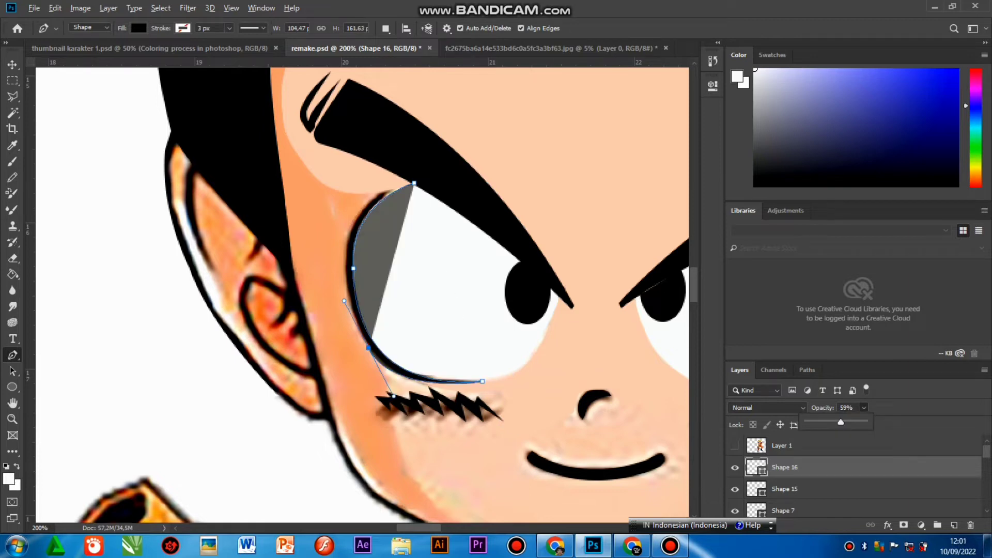
pyautogui.click(368, 348)
pyautogui.keyDown('alt'); pyautogui.click(368, 348); pyautogui.keyUp('alt')
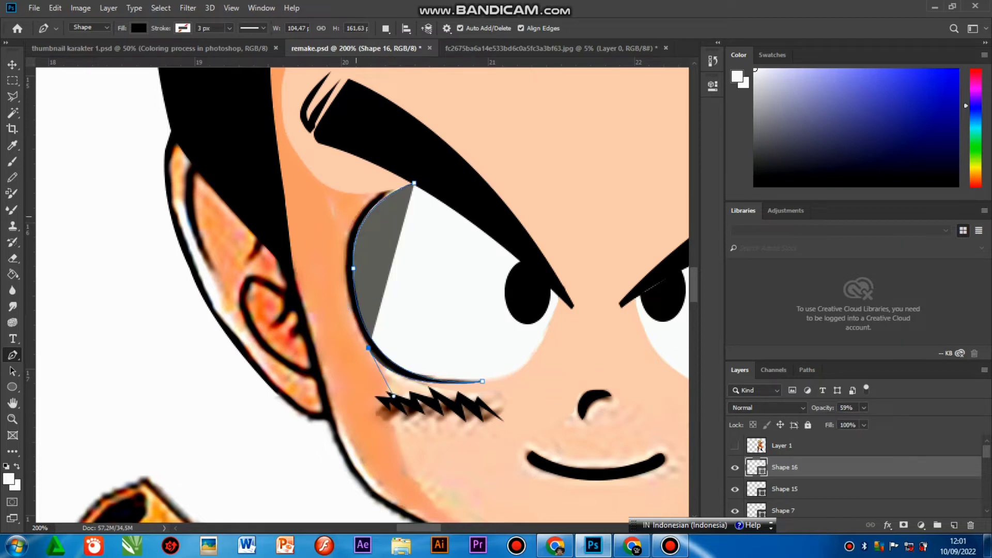
pyautogui.moveTo(356, 217); pyautogui.dragTo(410, 162)
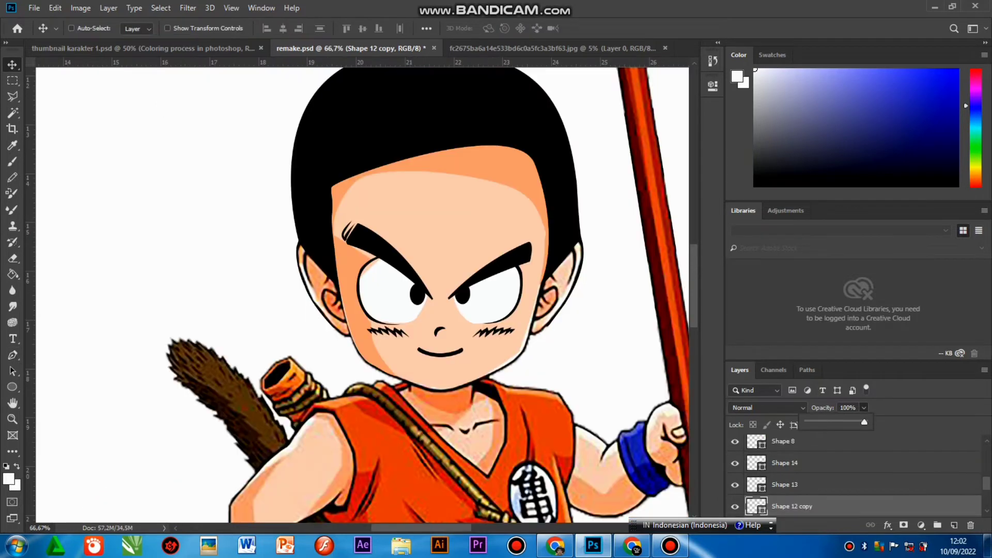
# Set the fill of Shape 12 copy, the left-hand cheek marks, to 220f05
pyautogui.click(756, 506)
pyautogui.doubleClick(756, 507)
pyautogui.click(444, 217)
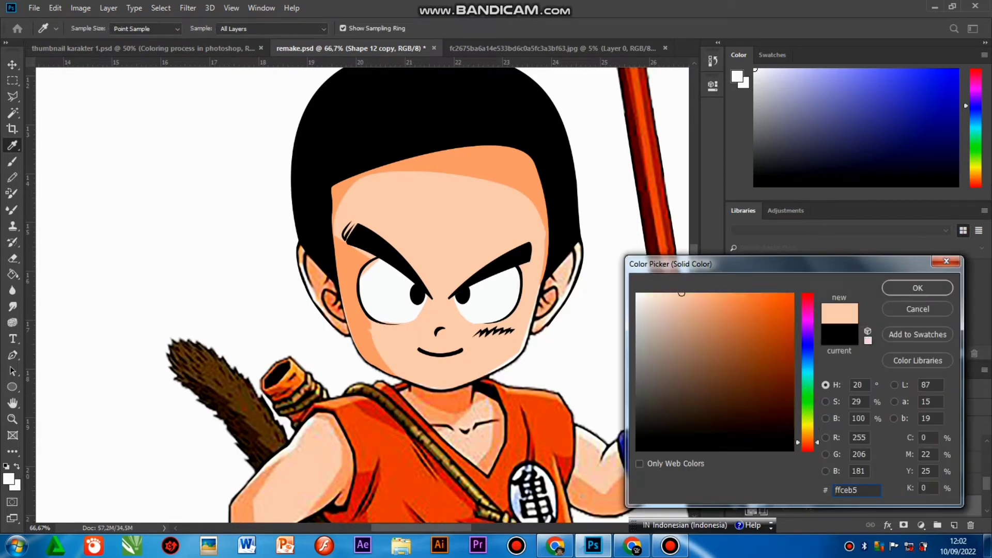
pyautogui.click(736, 361)
pyautogui.moveTo(736, 362); pyautogui.dragTo(769, 430)
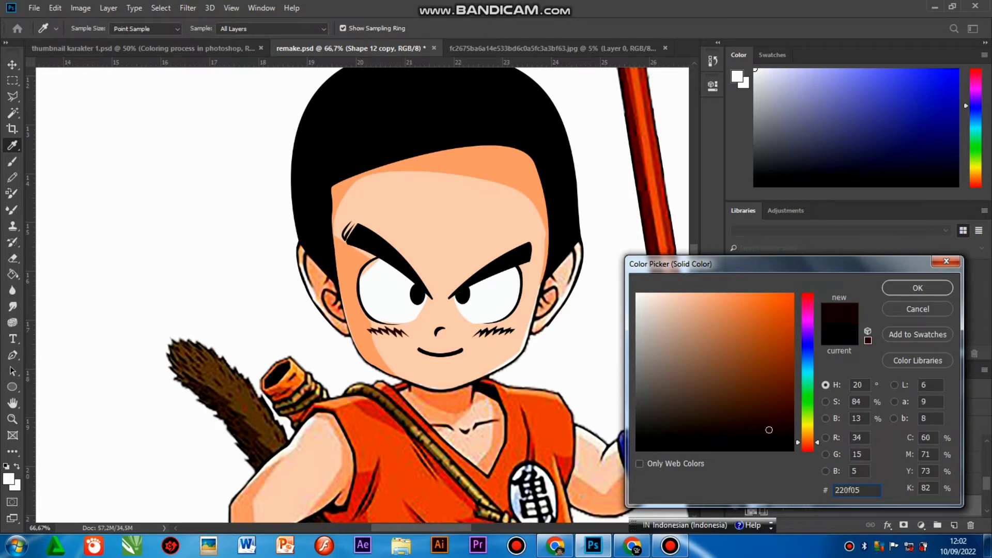
pyautogui.press('Return')
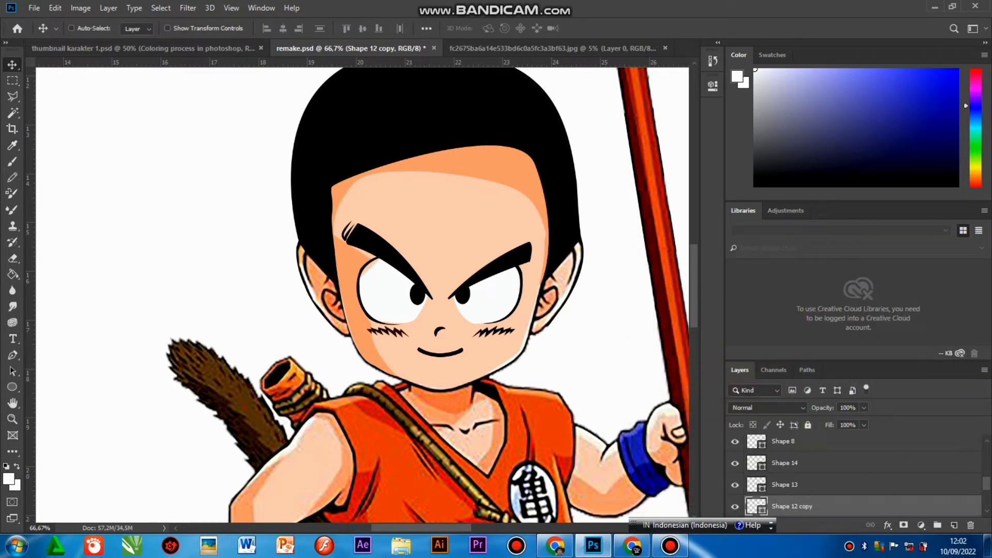
# Delete both zigzag cheek mark layers, Shape 12 copy and Shape 12
pyautogui.hotkey('ctrl', '+')
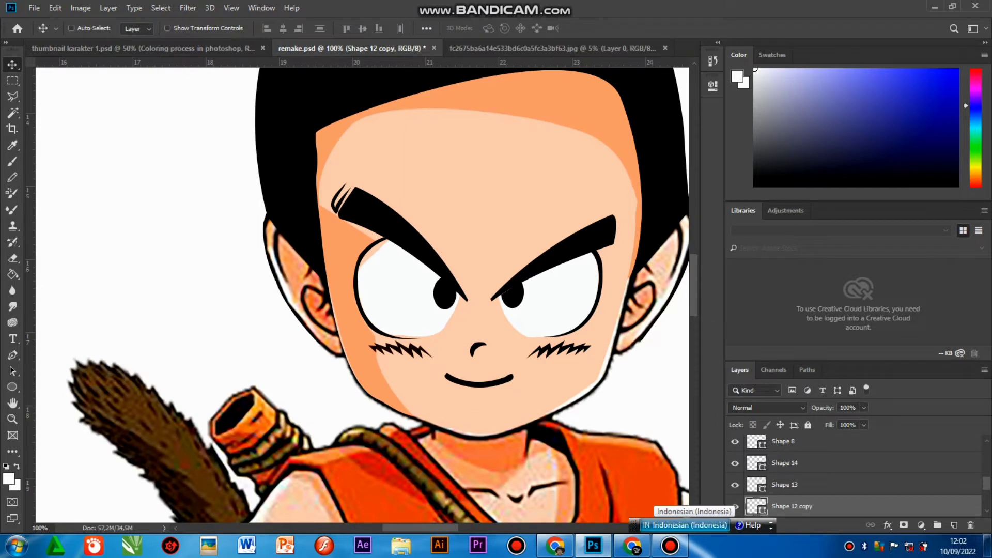
pyautogui.press('Delete')
pyautogui.rightClick(552, 349)
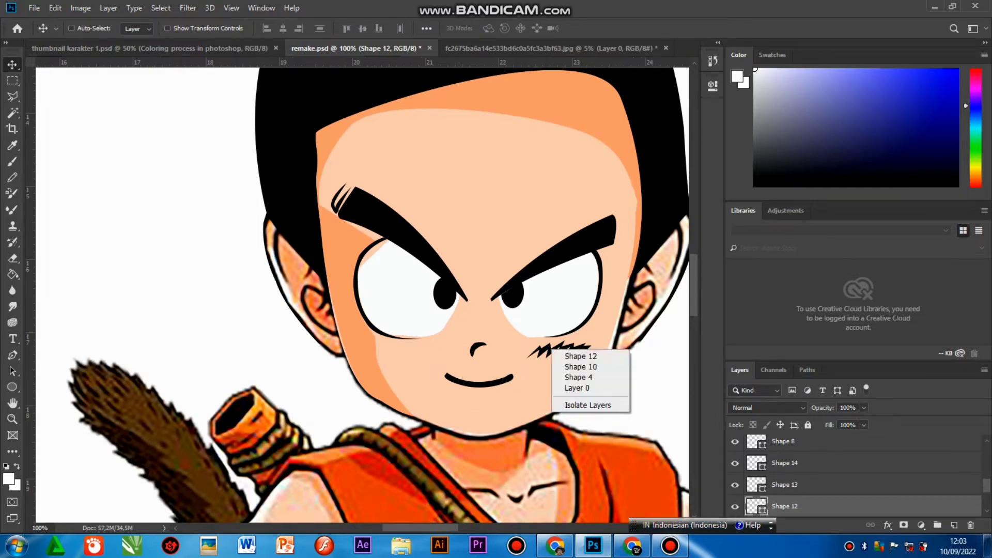
pyautogui.click(574, 356)
pyautogui.press('Delete')
# Draw a closed shape for a lower hairline across the upper forehead, about 621 by 246 px, directly above the Shape 4 layer
pyautogui.hotkey('ctrl', '-')
pyautogui.hotkey('ctrl', '-')
pyautogui.hotkey('ctrl', '-')
pyautogui.hotkey('ctrl', '-')
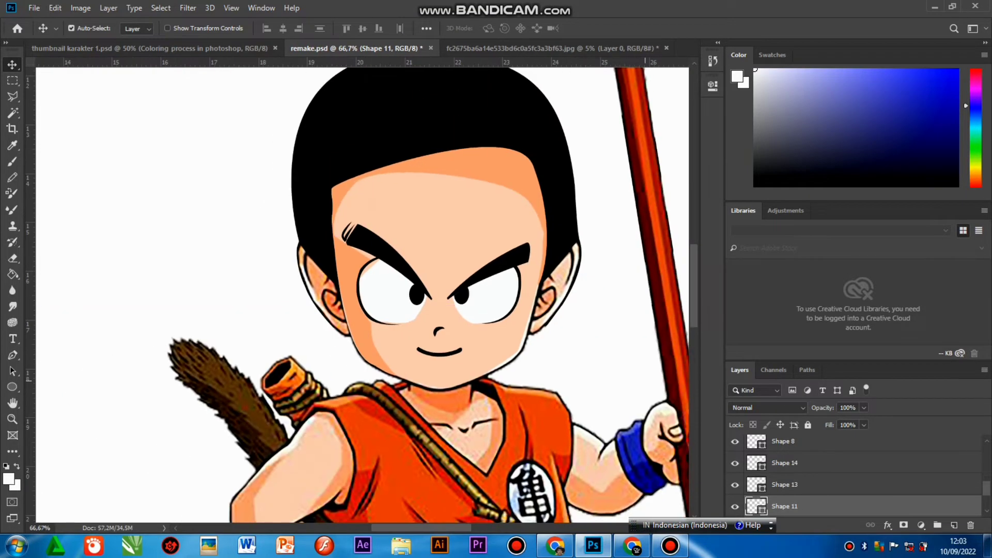
pyautogui.hotkey('ctrl', '+')
pyautogui.hotkey('ctrl', '+')
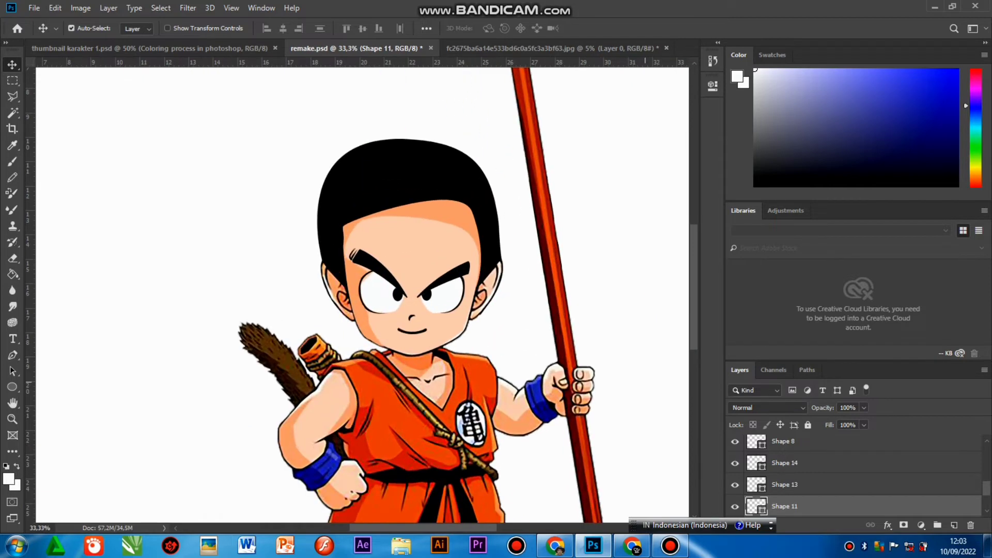
pyautogui.rightClick(425, 153)
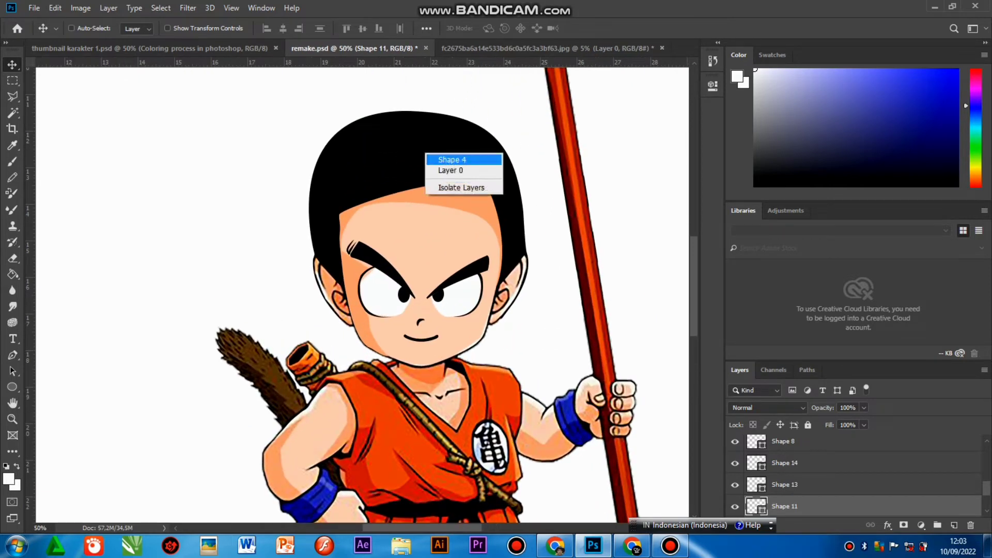
pyautogui.click(445, 156)
pyautogui.press('p')
pyautogui.click(500, 206)
pyautogui.moveTo(378, 238); pyautogui.dragTo(309, 238)
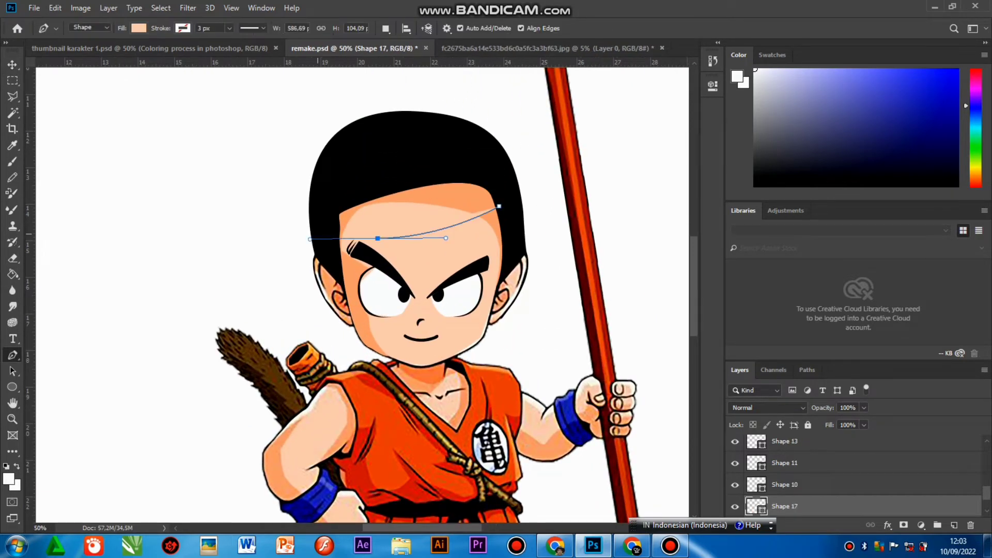
pyautogui.click(318, 234)
pyautogui.click(344, 198)
pyautogui.click(397, 165)
pyautogui.click(461, 162)
pyautogui.click(509, 179)
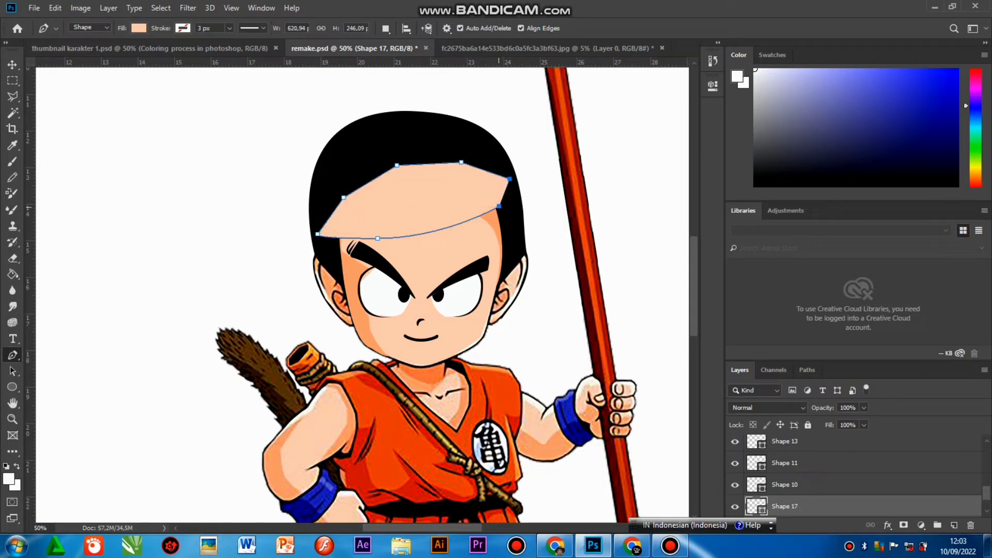
# Fill the hairline shape with the hair's sampled black, 070602, and move its layer directly below Layer 1
pyautogui.click(9, 479)
pyautogui.click(372, 150)
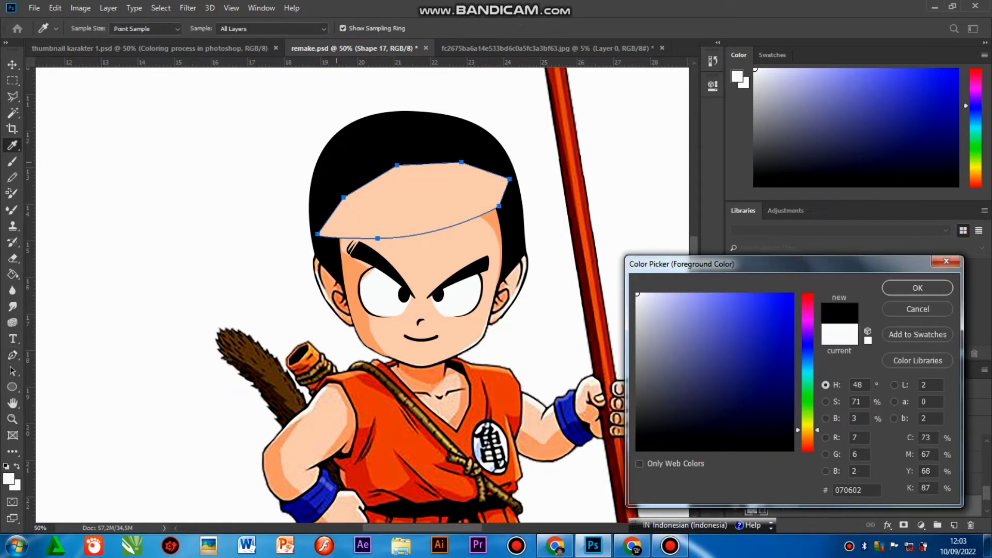
pyautogui.press('Return')
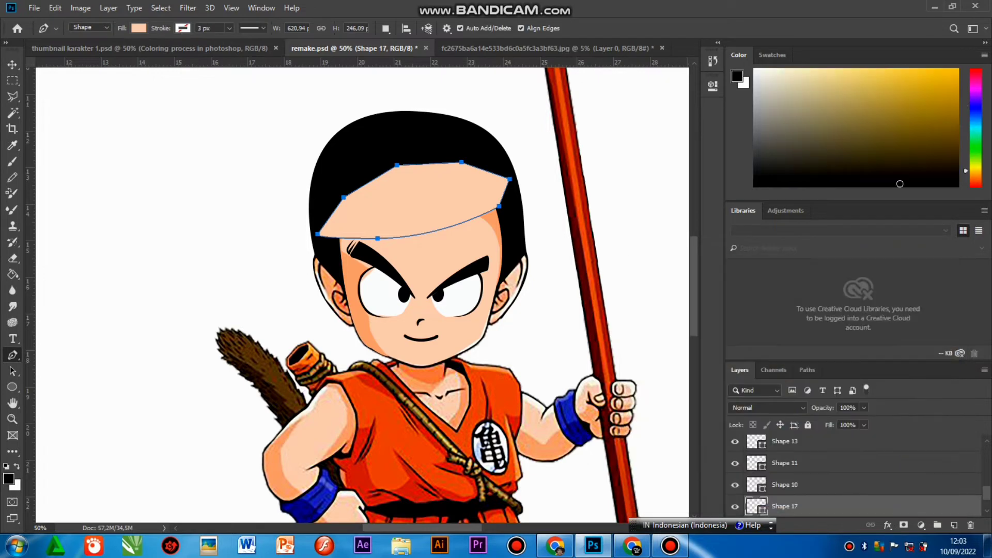
pyautogui.press('v')
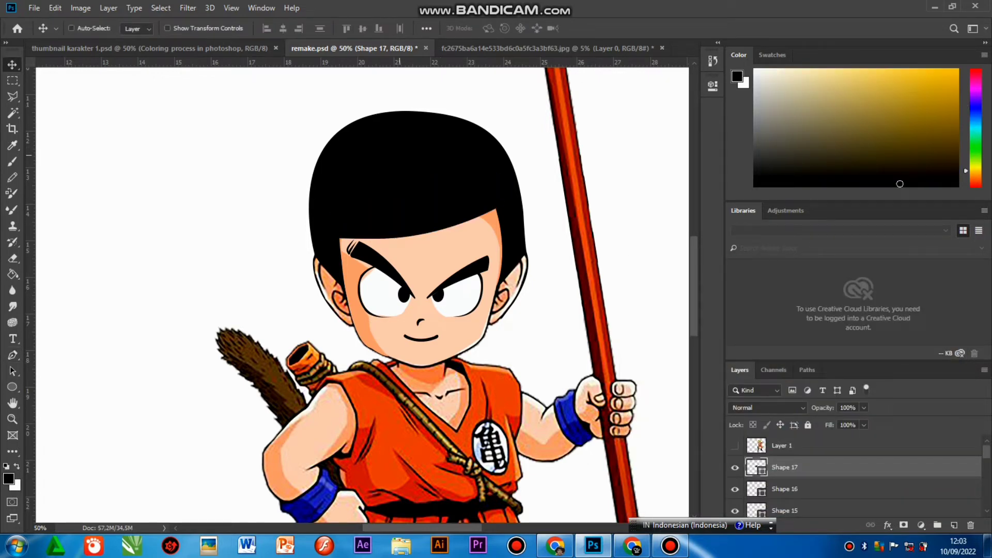
# Draw several thin black hair strokes, each about 25 px wide, at the outer end of the left-hand eyebrow
pyautogui.hotkey('ctrl', '+')
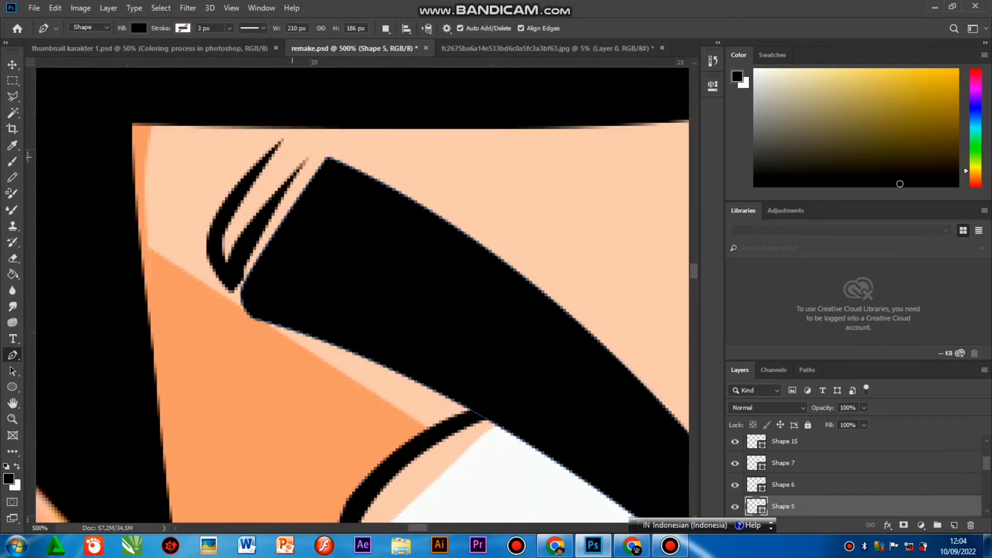
pyautogui.click(293, 157)
pyautogui.moveTo(228, 262); pyautogui.dragTo(232, 300)
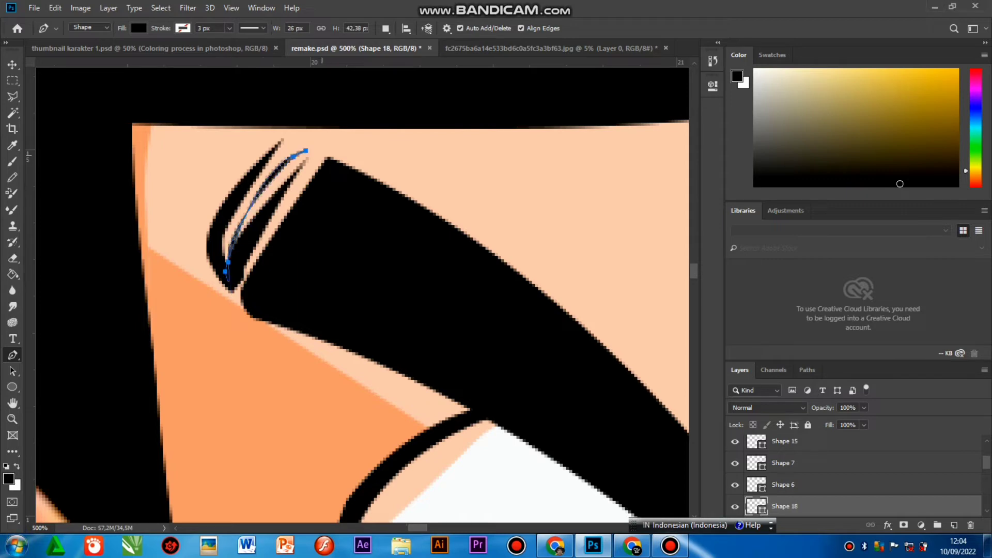
pyautogui.click(321, 154)
pyautogui.moveTo(244, 283); pyautogui.dragTo(239, 311)
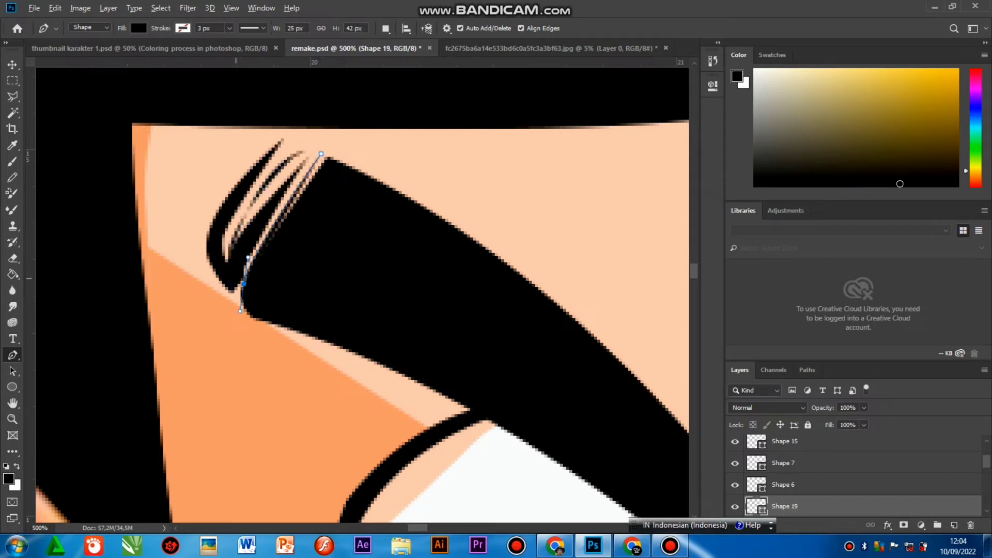
pyautogui.click(234, 277)
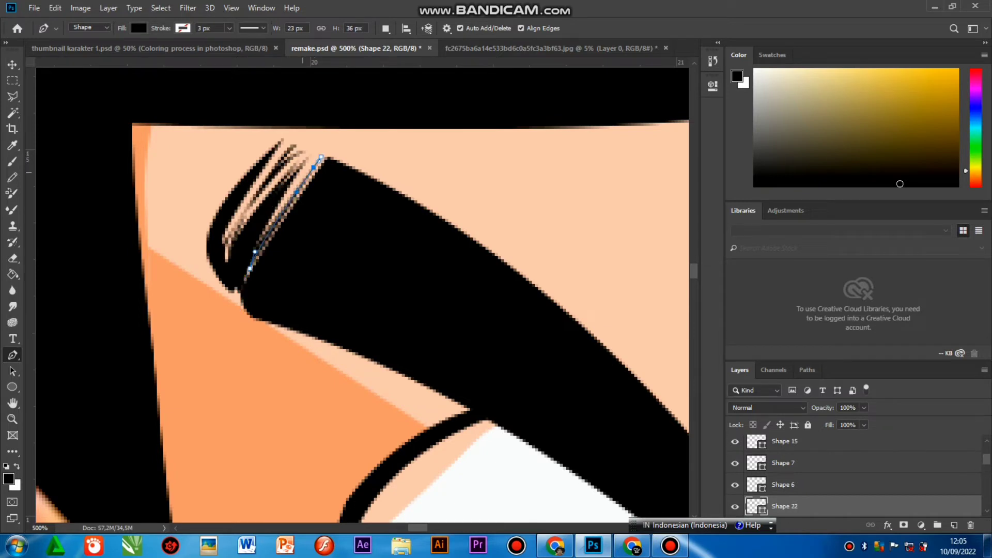
pyautogui.click(309, 166)
pyautogui.click(321, 156)
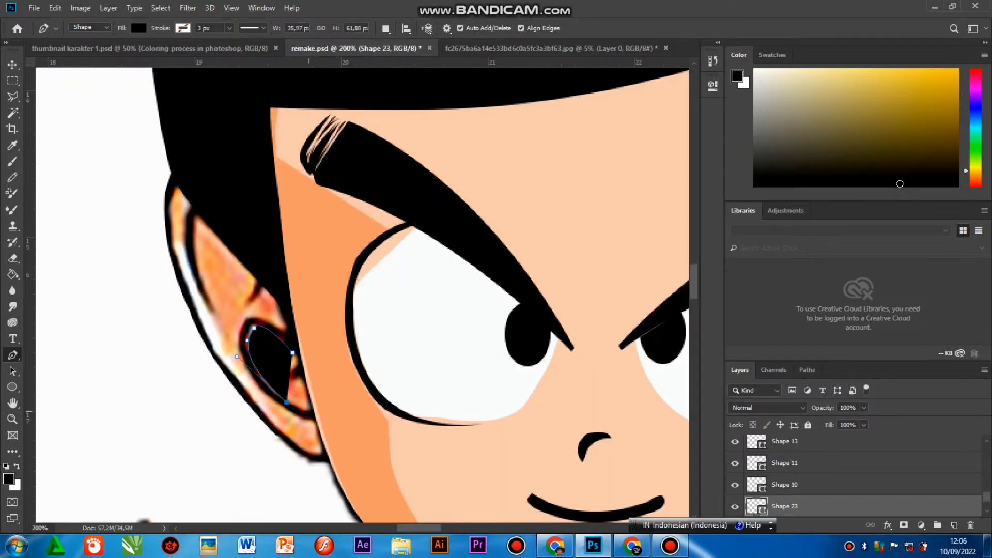
# Trace the lower inner fold of the left-hand ear as an orange shape about 51 by 70 px over a black outline shape
pyautogui.moveTo(309, 411); pyautogui.dragTo(311, 418)
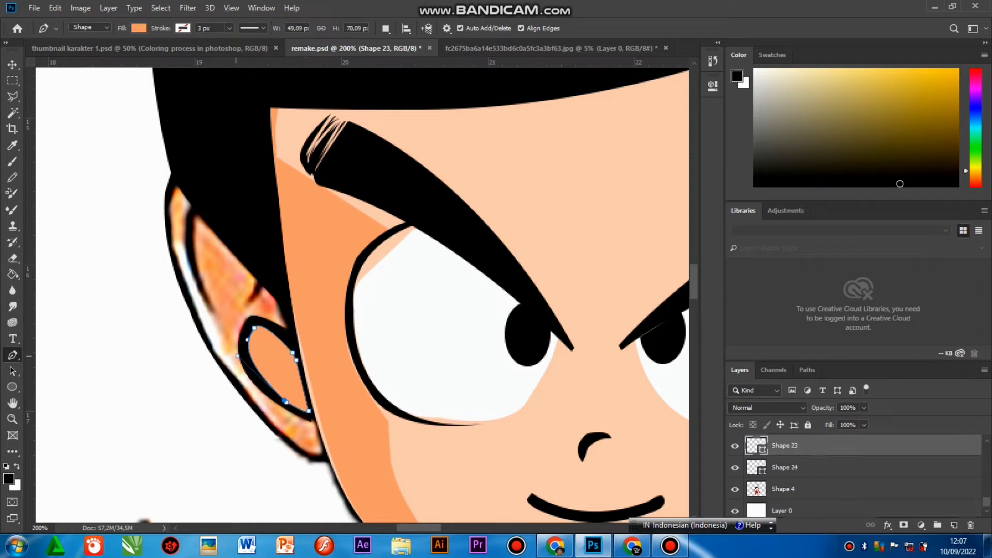
pyautogui.moveTo(238, 356); pyautogui.dragTo(230, 371)
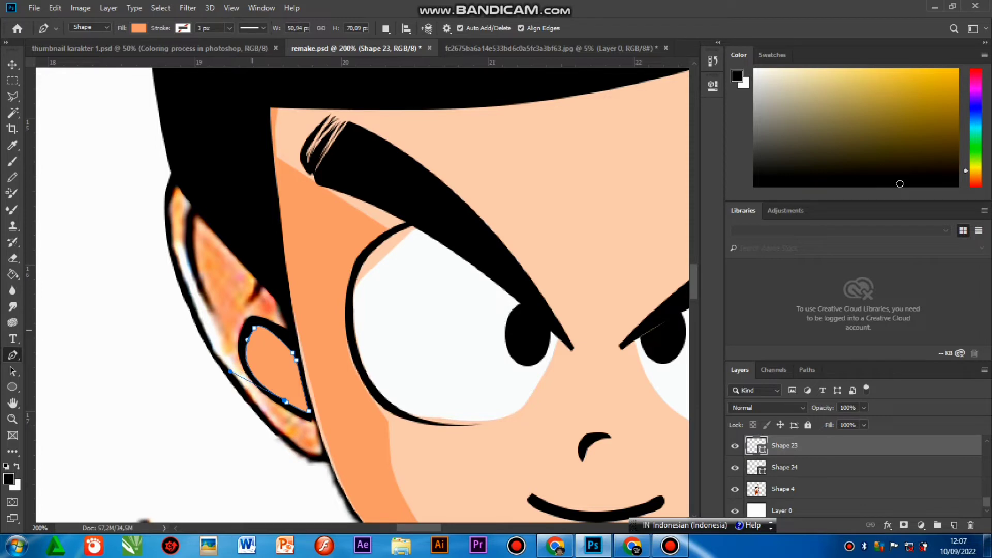
pyautogui.keyDown('alt'); pyautogui.click(254, 328); pyautogui.keyUp('alt')
pyautogui.moveTo(254, 328); pyautogui.dragTo(253, 320)
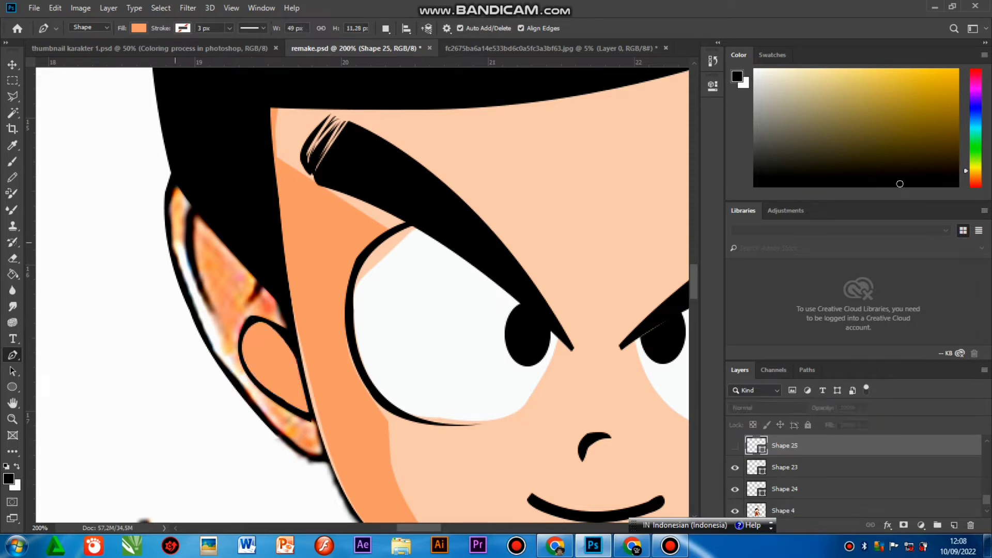
# Trace the upper inner fold of the left-hand ear as a thin curved outline about 67 by 103 px, with its layer at 41% opacity
pyautogui.click(175, 242)
pyautogui.moveTo(174, 184); pyautogui.dragTo(226, 174)
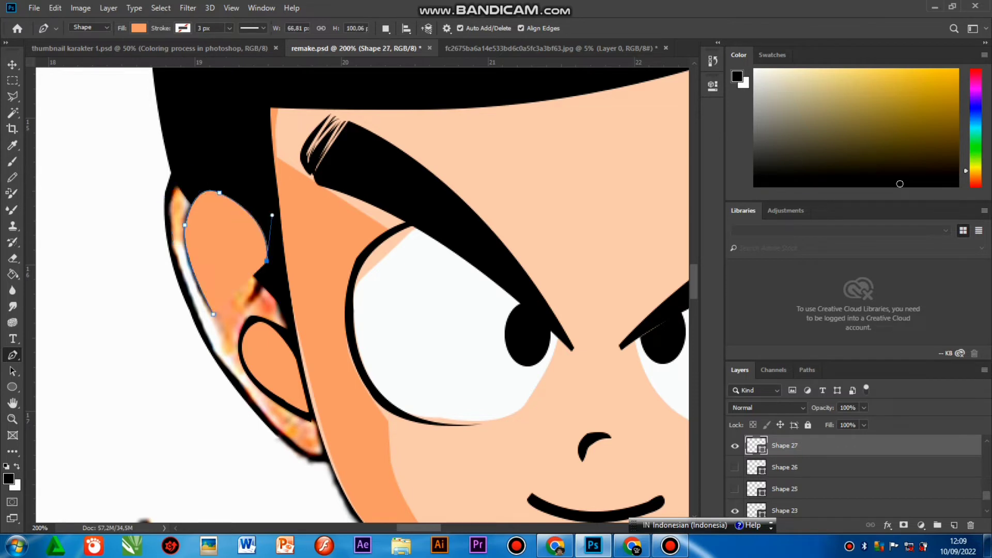
pyautogui.click(863, 408)
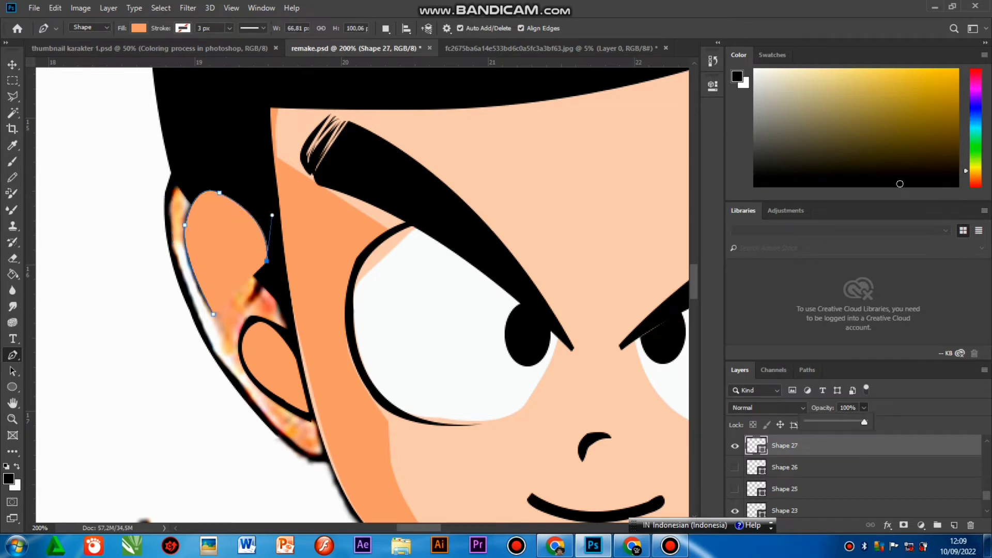
pyautogui.moveTo(867, 422); pyautogui.dragTo(831, 422)
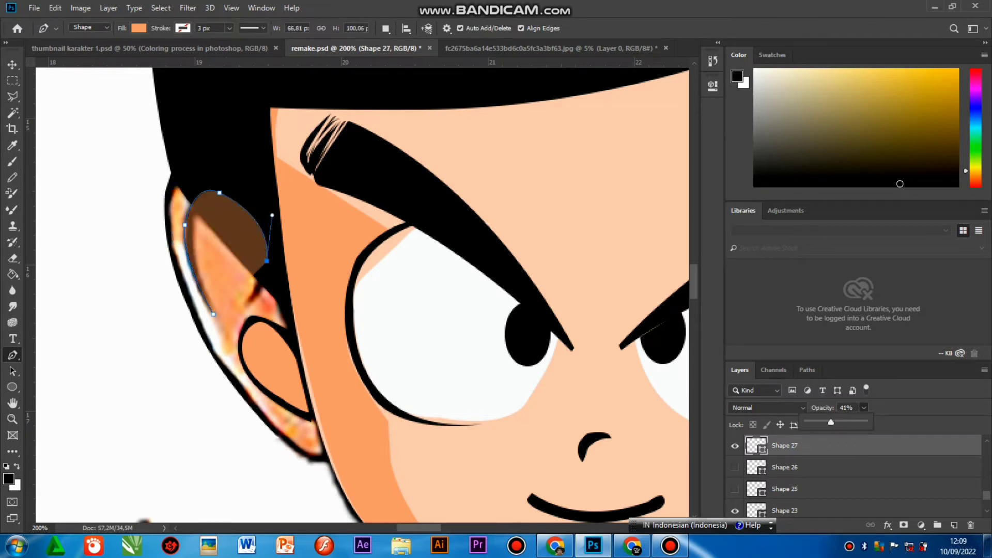
pyautogui.moveTo(252, 302); pyautogui.dragTo(242, 312)
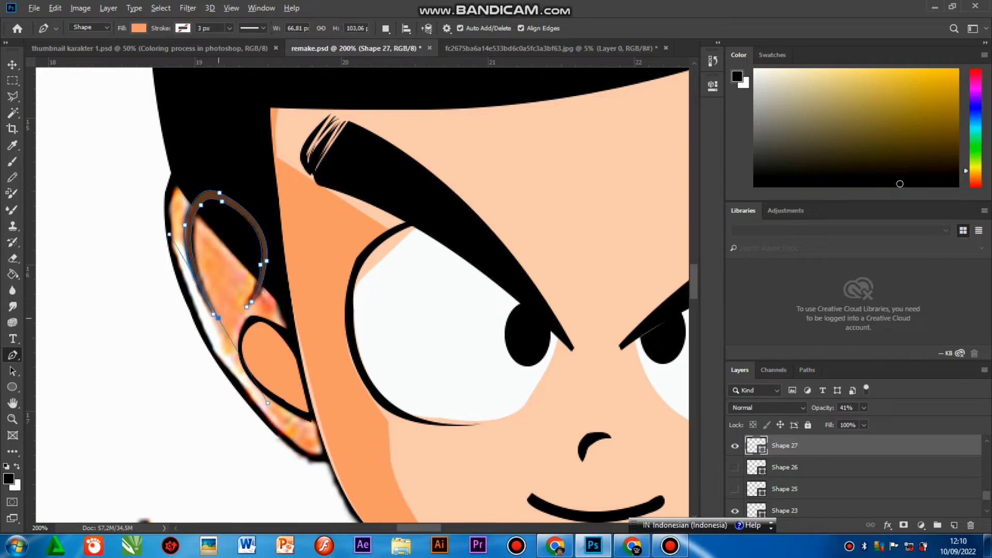
pyautogui.keyDown('alt'); pyautogui.click(218, 318); pyautogui.keyUp('alt')
pyautogui.click(213, 314)
# Fill the upper ear fold's outline with black, 000000, and restore its layer to full opacity
pyautogui.doubleClick(756, 445)
pyautogui.moveTo(652, 438); pyautogui.dragTo(637, 450)
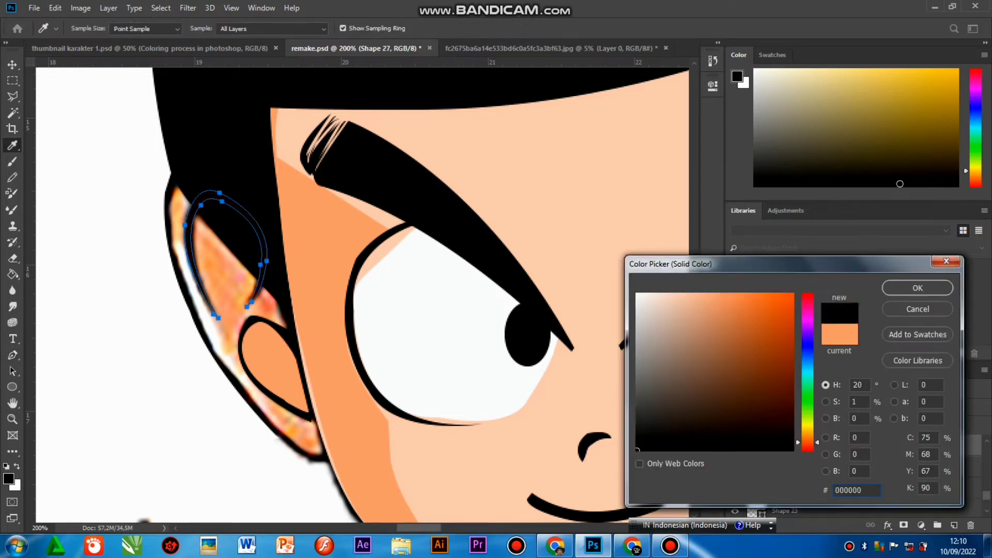
pyautogui.click(918, 287)
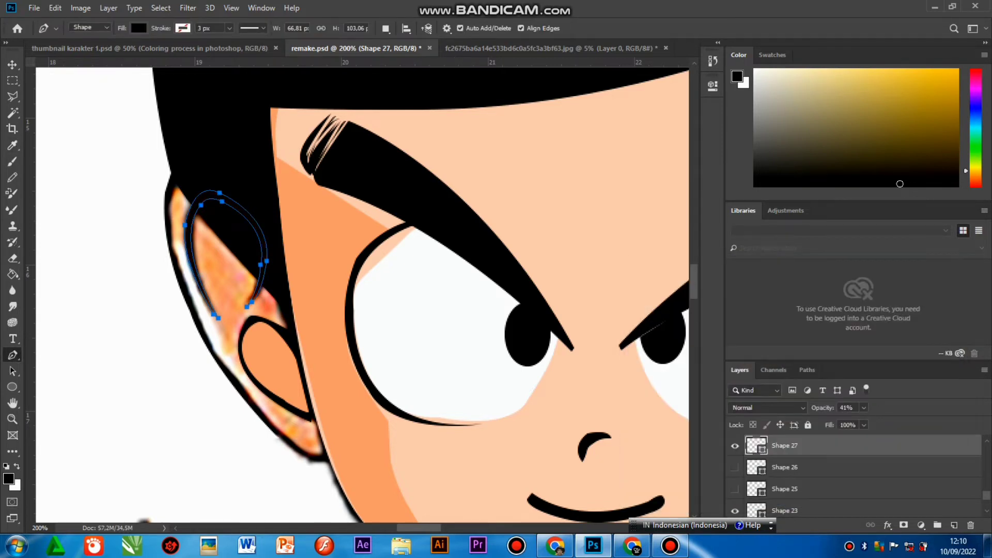
pyautogui.click(863, 408)
pyautogui.moveTo(865, 422); pyautogui.dragTo(898, 422)
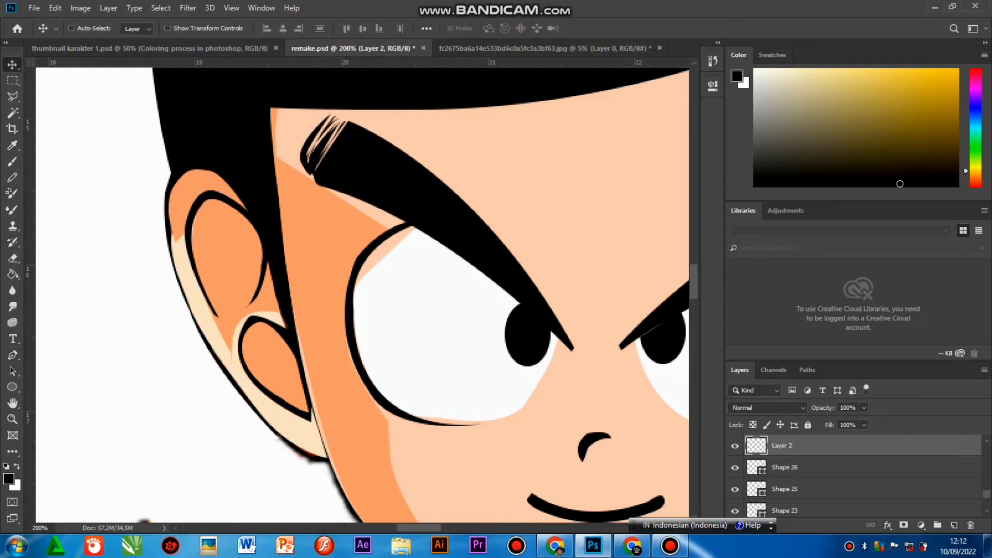
# Clip Layer 2 to Shape 26 and shade the upper inner edge of the left-hand ear's upper fold with a soft 37 px orange brush
pyautogui.rightClick(798, 446)
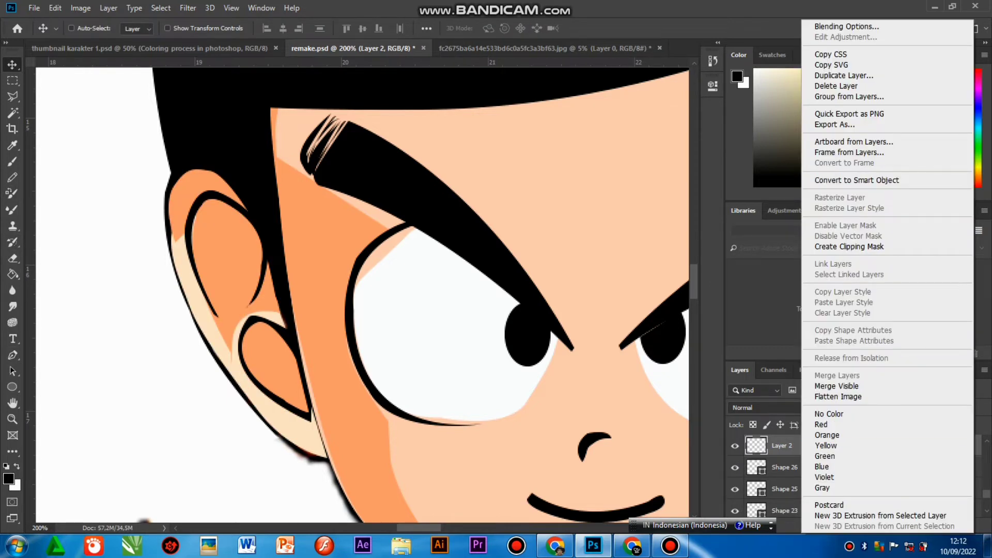
pyautogui.click(849, 247)
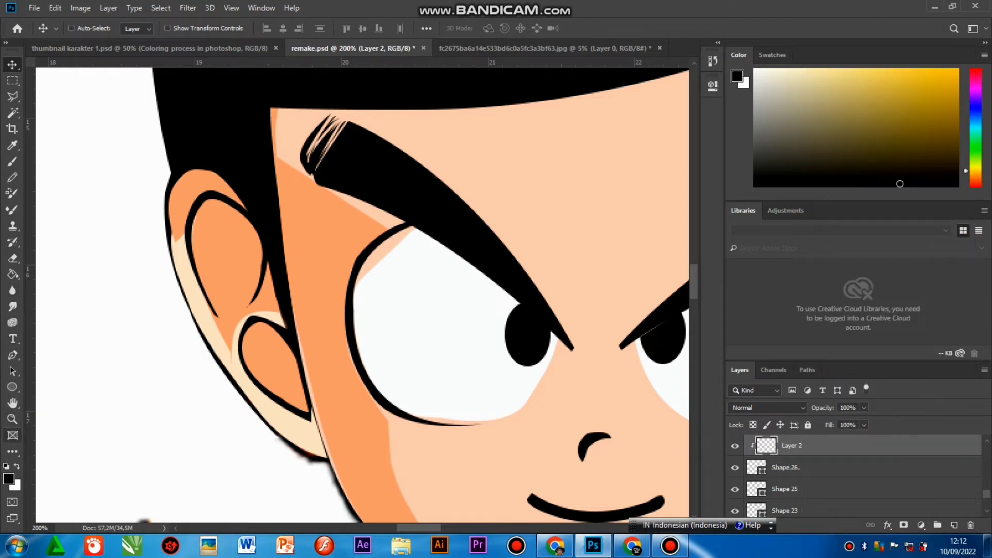
pyautogui.click(12, 161)
pyautogui.rightClick(371, 231)
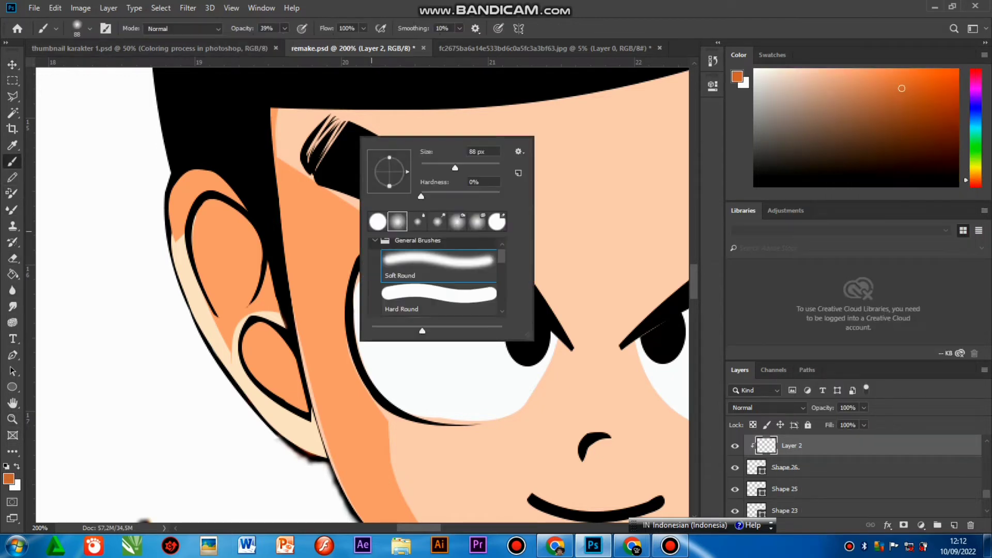
pyautogui.moveTo(455, 168); pyautogui.dragTo(435, 168)
pyautogui.moveTo(213, 205); pyautogui.dragTo(247, 250)
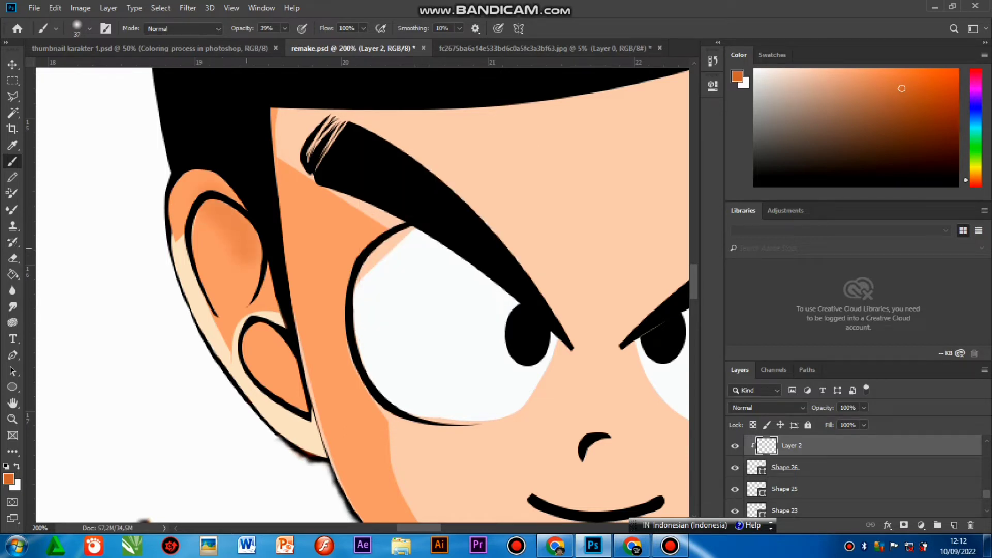
pyautogui.hotkey('ctrl', 'z')
pyautogui.moveTo(209, 213); pyautogui.dragTo(239, 235)
pyautogui.moveTo(211, 189)
pyautogui.mouseDown()
pyautogui.moveTo(223, 192)
pyautogui.moveTo(294, 331)
pyautogui.mouseUp()
pyautogui.hotkey('ctrl', 'z')
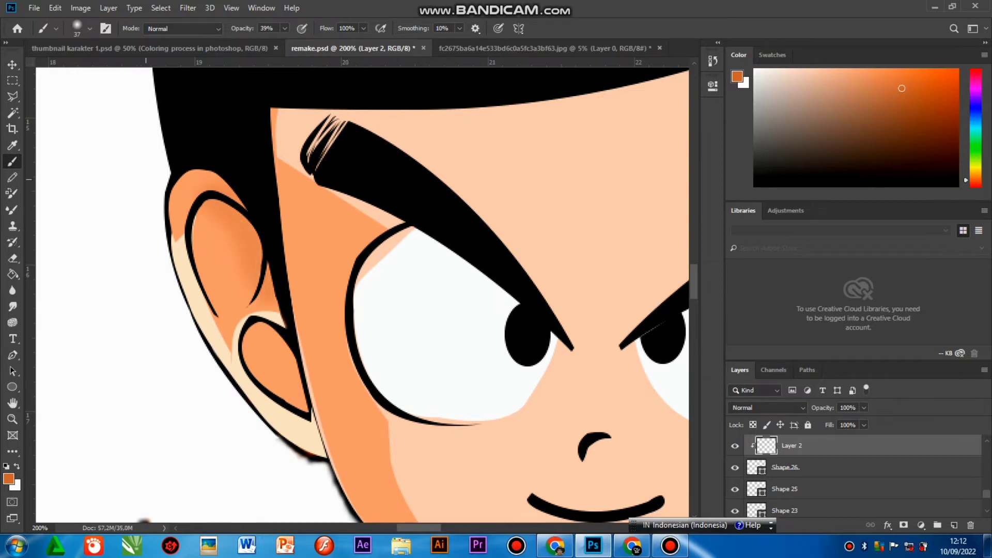
pyautogui.rightClick(214, 199)
# Shade the left-hand ear's lower fold on a new layer clipped to Shape 23, using a soft 18 px orange brush
pyautogui.press('v')
pyautogui.rightClick(266, 345)
pyautogui.click(277, 352)
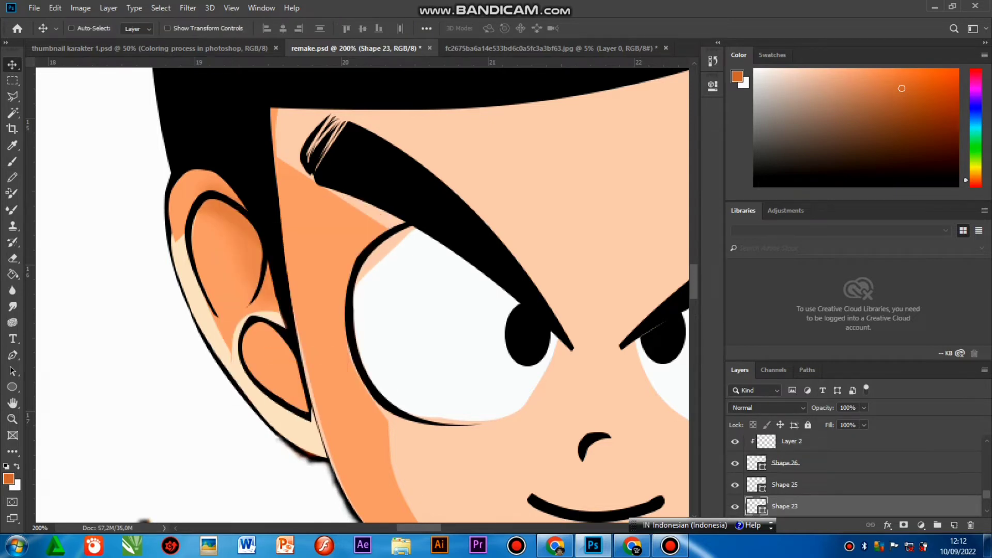
pyautogui.click(954, 525)
pyautogui.rightClick(819, 506)
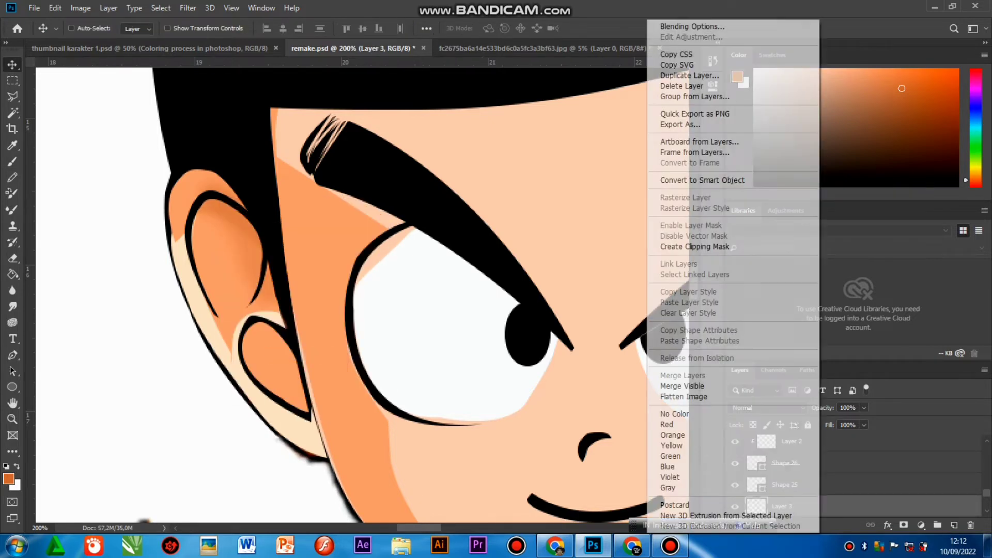
pyautogui.click(693, 247)
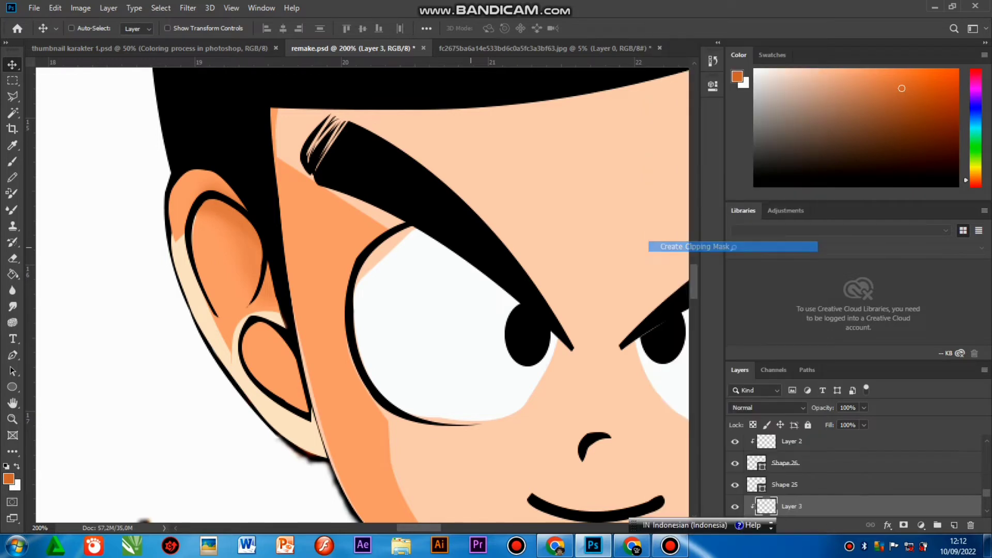
pyautogui.click(13, 162)
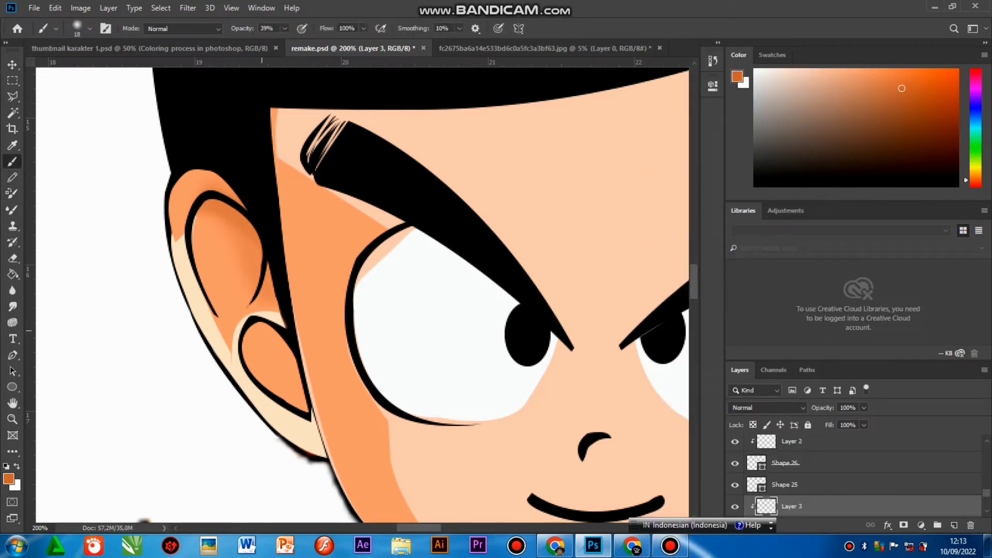
pyautogui.moveTo(258, 328); pyautogui.dragTo(262, 330)
# Shade the left-hand ear's base around the folds with the soft orange brush on a new layer clipped to Shape 28
pyautogui.click(954, 525)
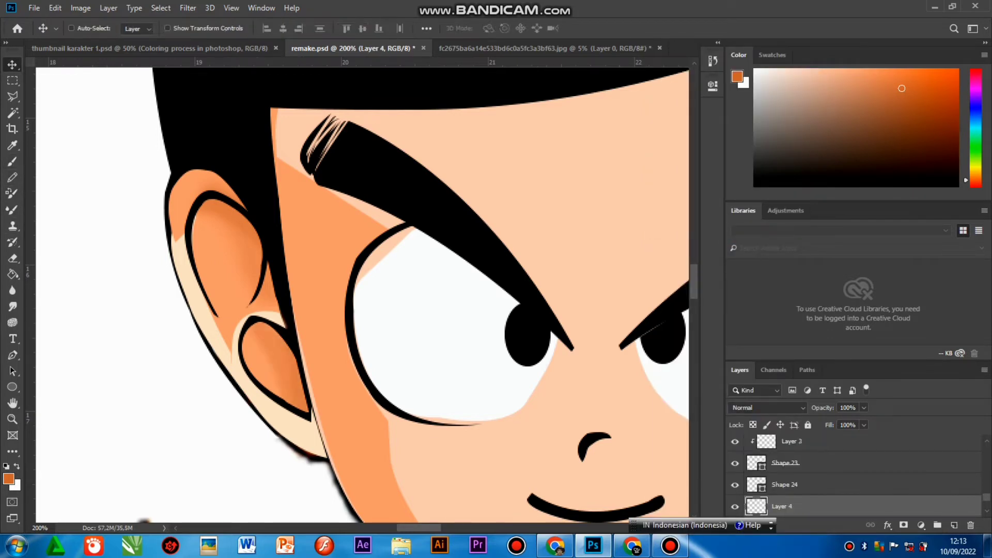
pyautogui.rightClick(827, 506)
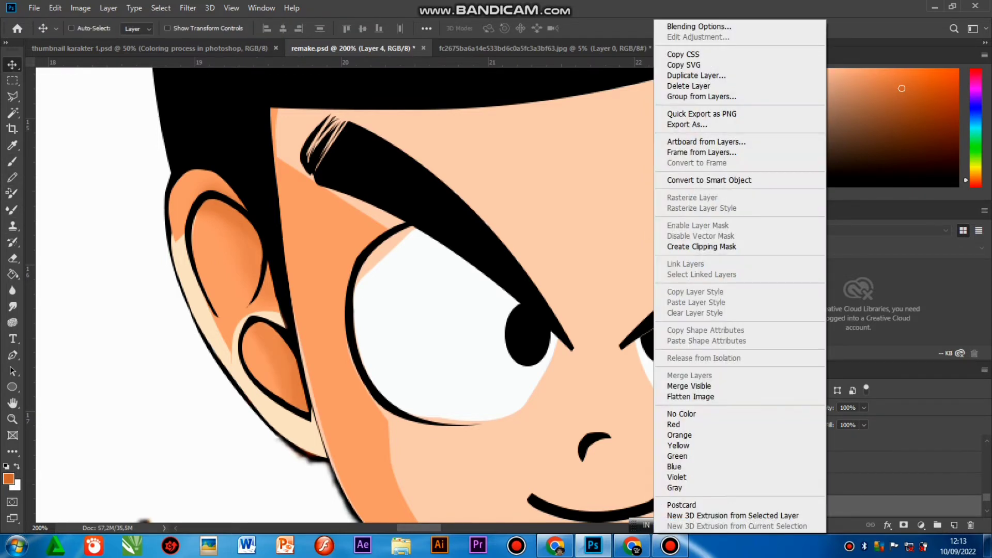
pyautogui.click(692, 246)
pyautogui.press('b')
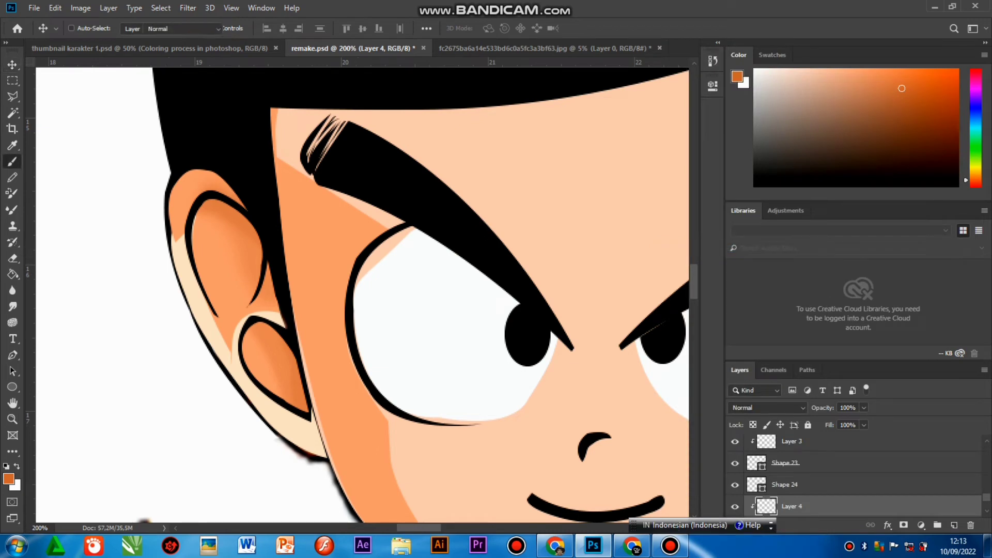
pyautogui.moveTo(181, 247)
pyautogui.mouseDown()
pyautogui.moveTo(230, 352)
pyautogui.moveTo(236, 333)
pyautogui.moveTo(270, 314)
pyautogui.moveTo(280, 319)
pyautogui.mouseUp()
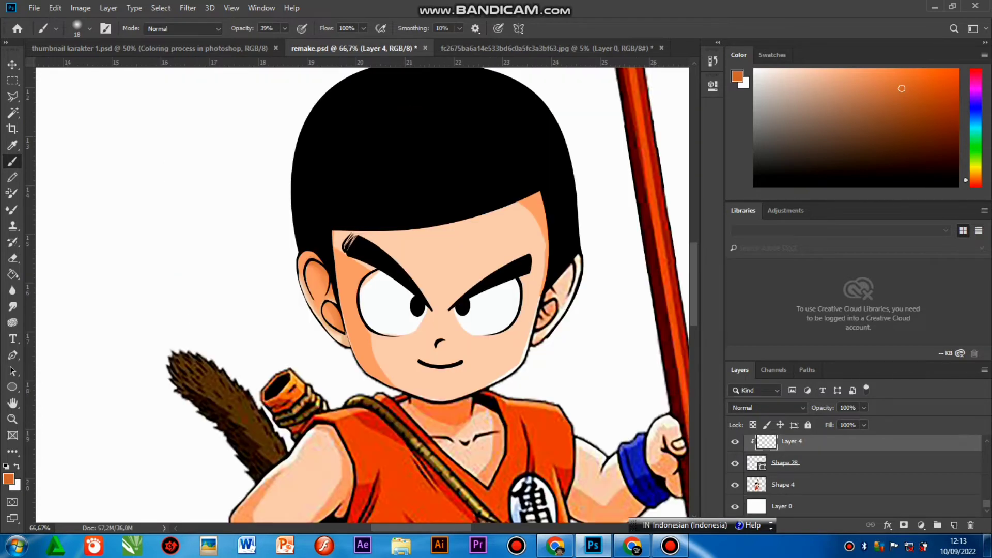
# Trace the outer curve of the right-hand ear with the Pen tool as a new shape directly above the Shape 4 layer
pyautogui.hotkey('ctrl', '+')
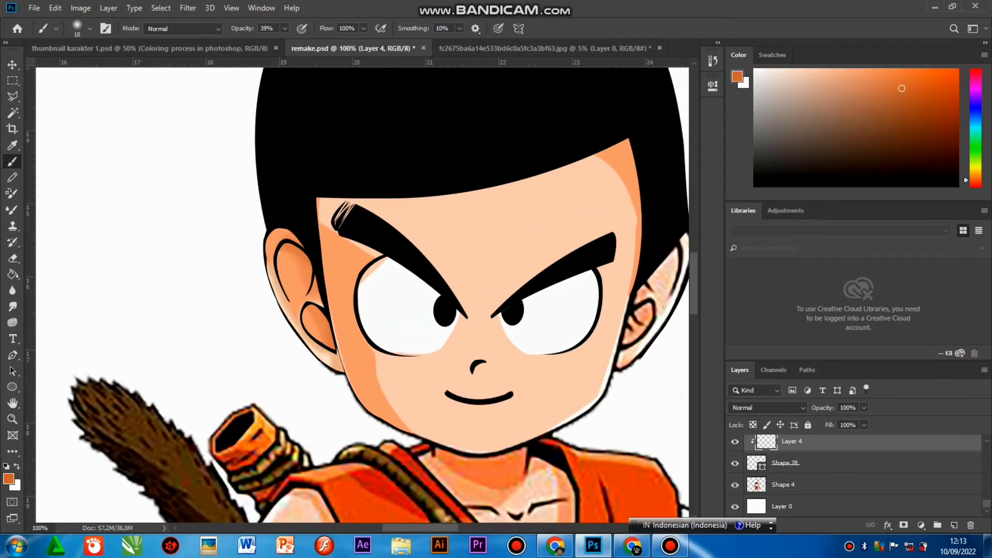
pyautogui.hotkey('ctrl', '+')
pyautogui.hotkey('ctrl', '-')
pyautogui.hotkey('ctrl', '+')
pyautogui.hotkey('ctrl', '-')
pyautogui.scroll(-1, 362, 294)
pyautogui.scroll(3, 607, 294)
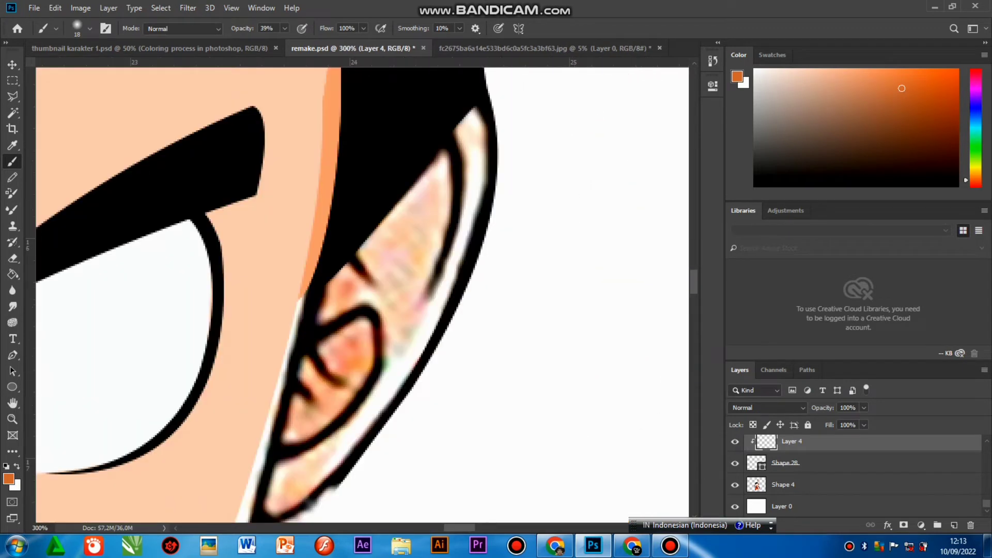
pyautogui.scroll(3, 855, 476)
pyautogui.scroll(-3, 855, 476)
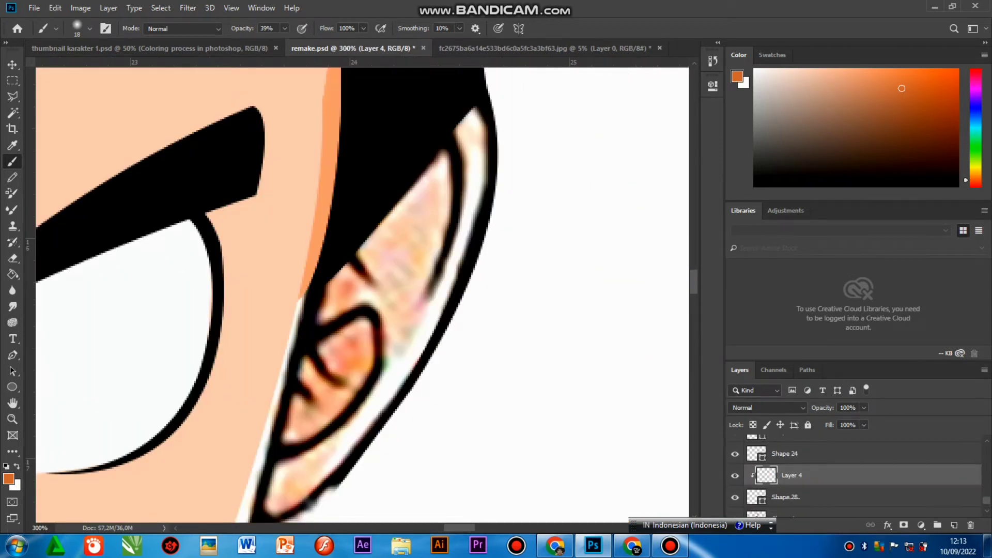
pyautogui.click(784, 484)
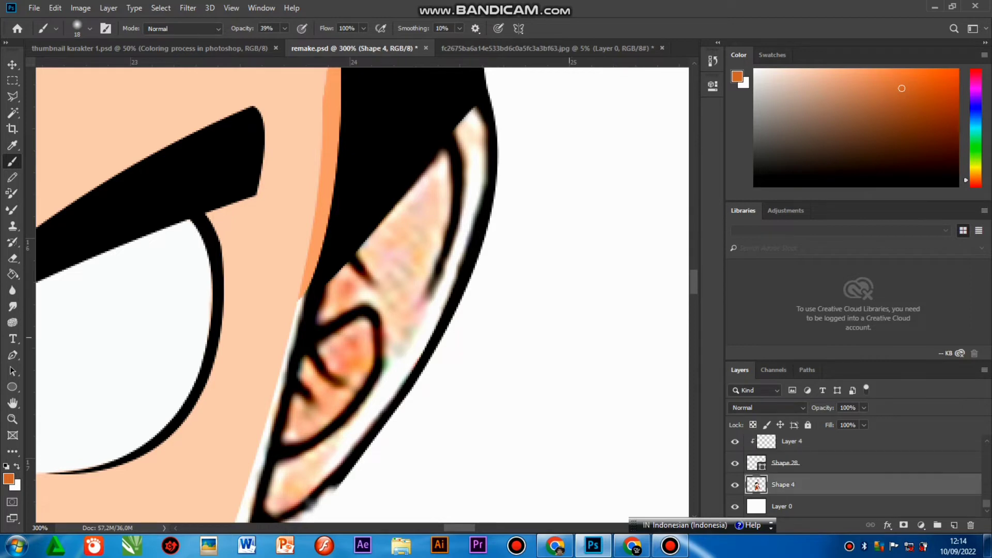
pyautogui.click(12, 355)
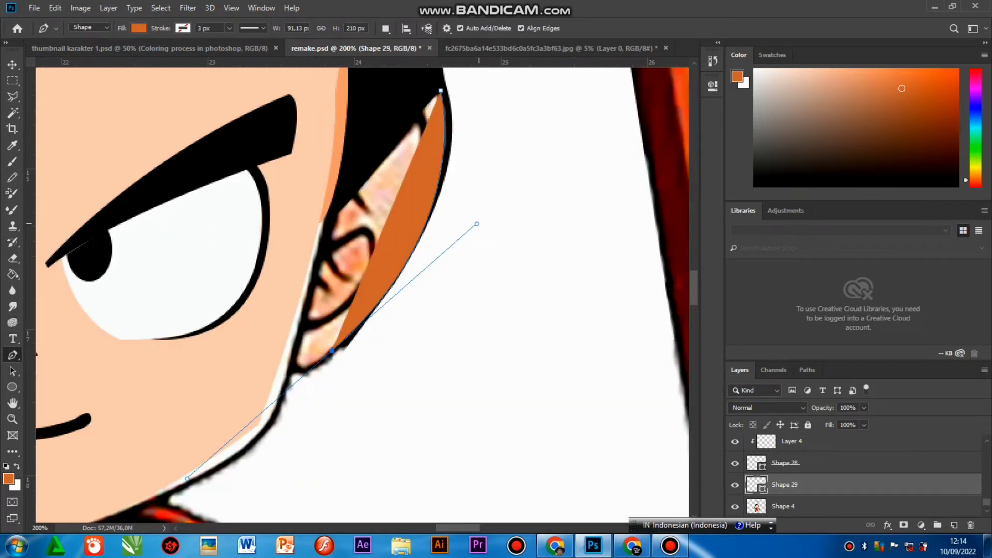
pyautogui.moveTo(475, 221); pyautogui.dragTo(486, 184)
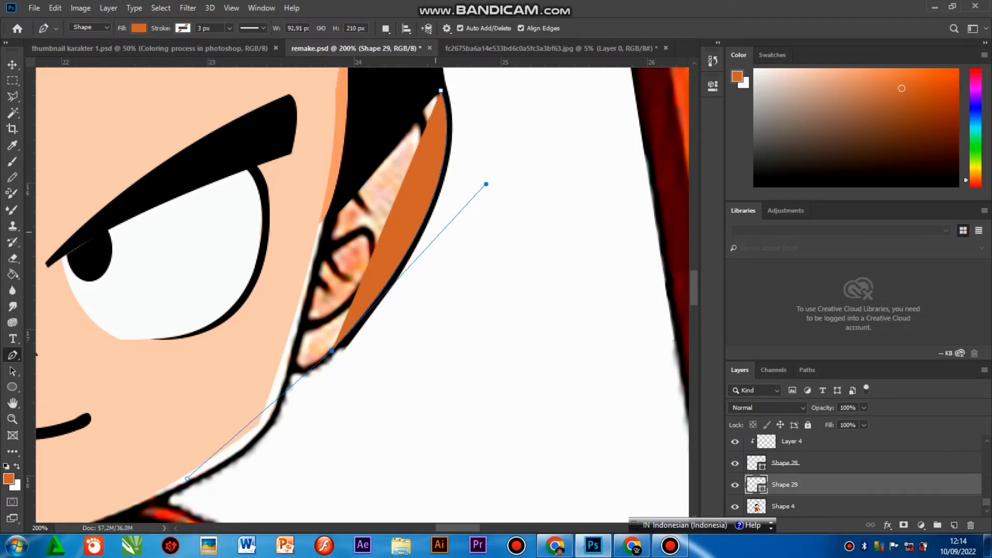
pyautogui.keyDown('alt'); pyautogui.click(332, 351); pyautogui.keyUp('alt')
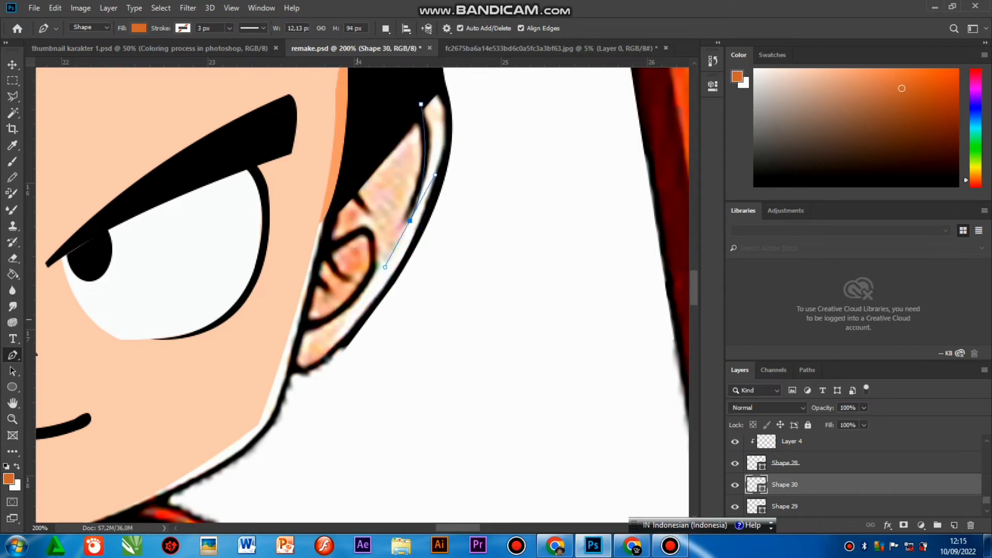
# Trace the inner area of the right-hand ear as a shape about 101 by 215 px at 0% opacity and fill it with ffb29b
pyautogui.moveTo(322, 331); pyautogui.dragTo(323, 347)
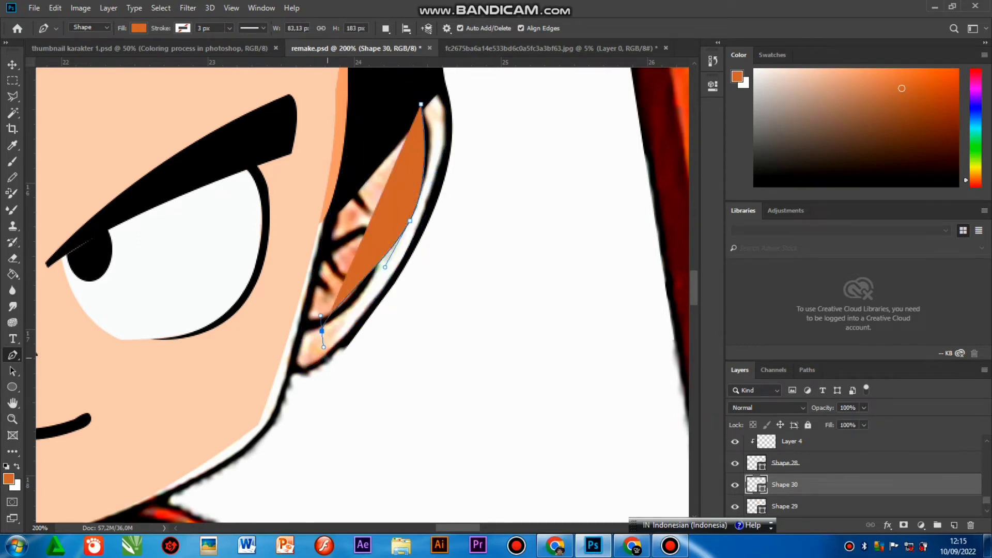
pyautogui.click(326, 356)
pyautogui.moveTo(306, 369); pyautogui.dragTo(315, 376)
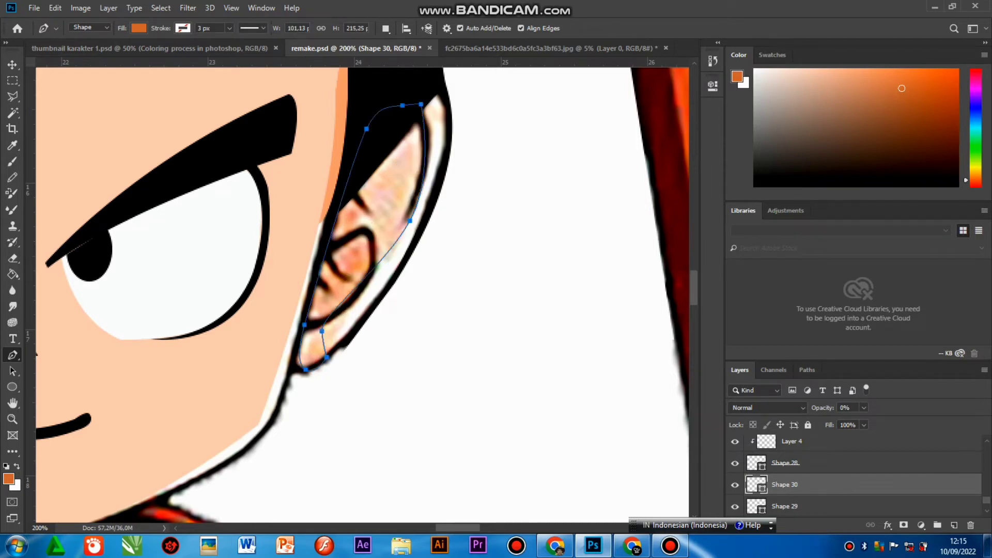
pyautogui.doubleClick(757, 485)
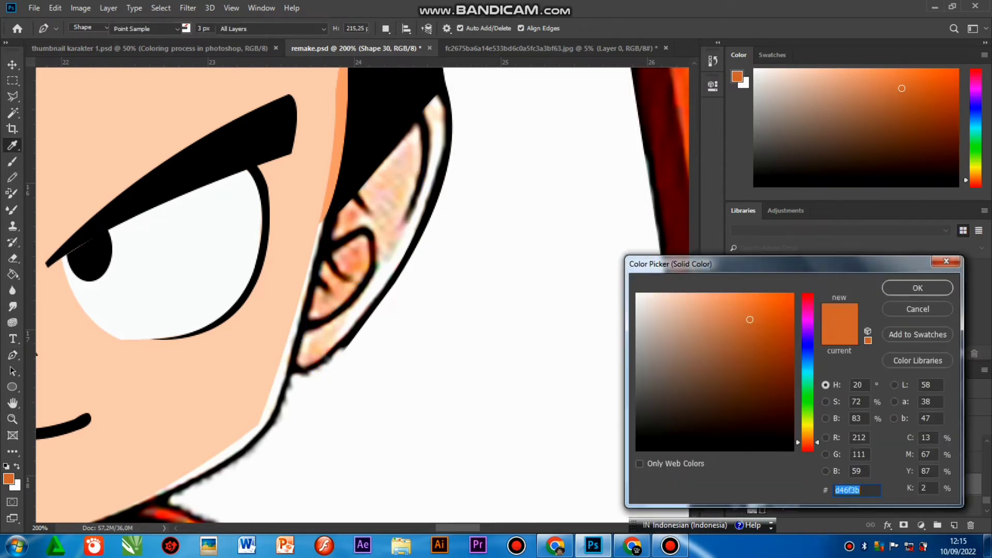
pyautogui.write('ffb29b')
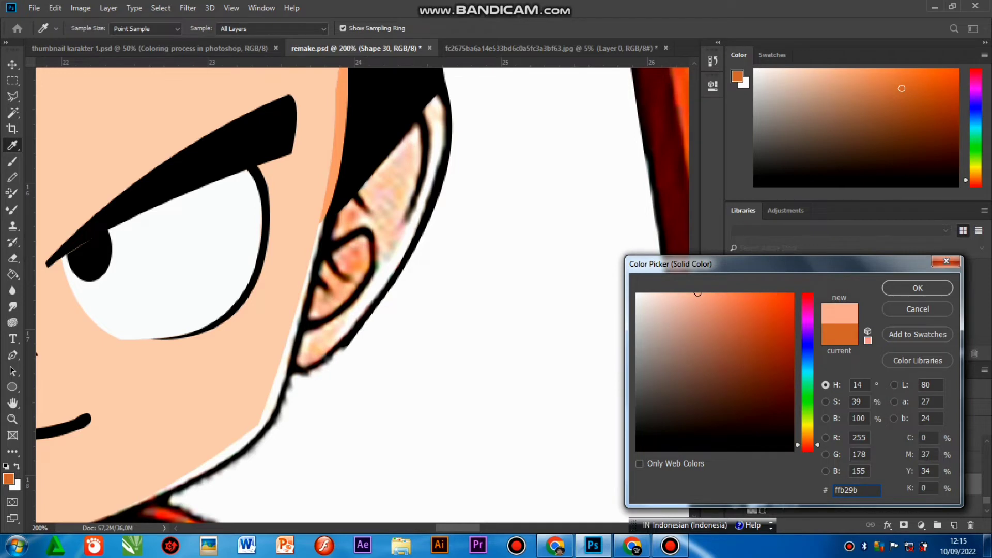
pyautogui.click(917, 288)
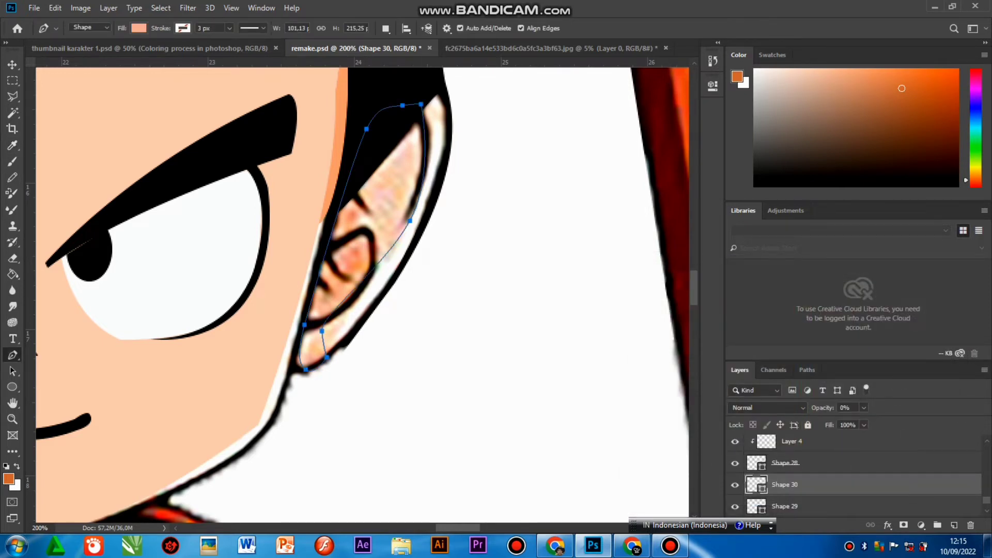
# Trace the right-hand ear's outline with the Pen tool as a thin closed band about 134 by 251 px
pyautogui.hotkey('ctrl', '+')
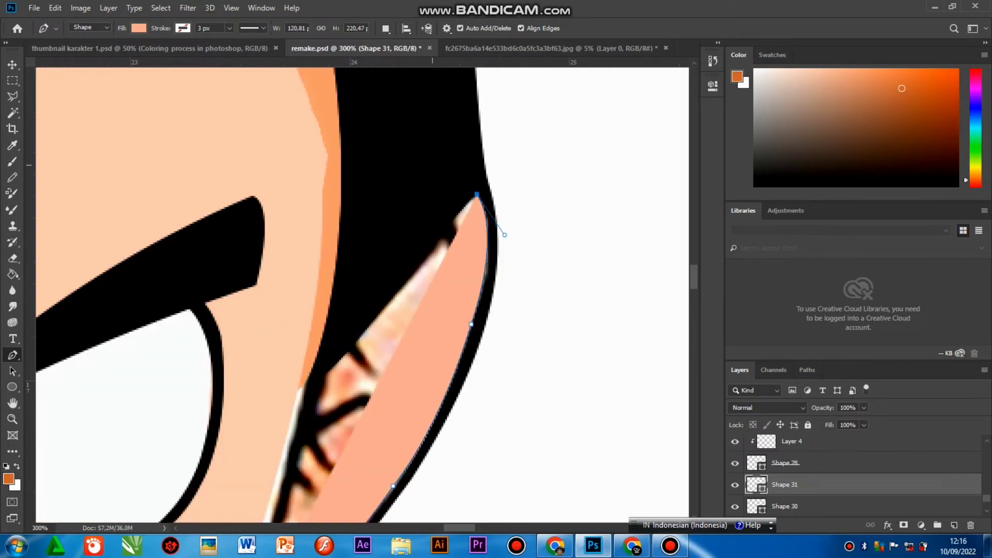
pyautogui.moveTo(432, 165); pyautogui.dragTo(382, 181)
pyautogui.keyDown('alt'); pyautogui.click(432, 164); pyautogui.keyUp('alt')
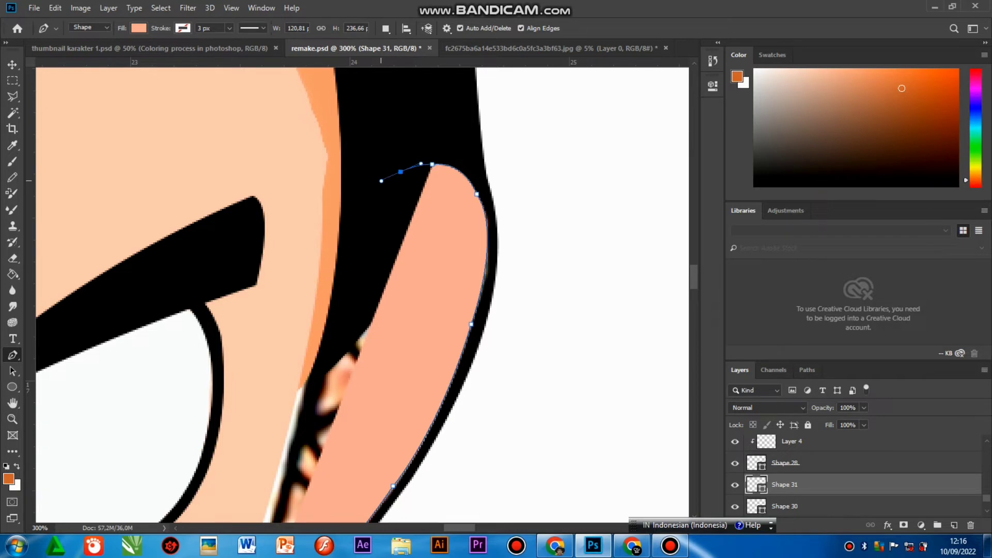
pyautogui.scroll(-3, 362, 295)
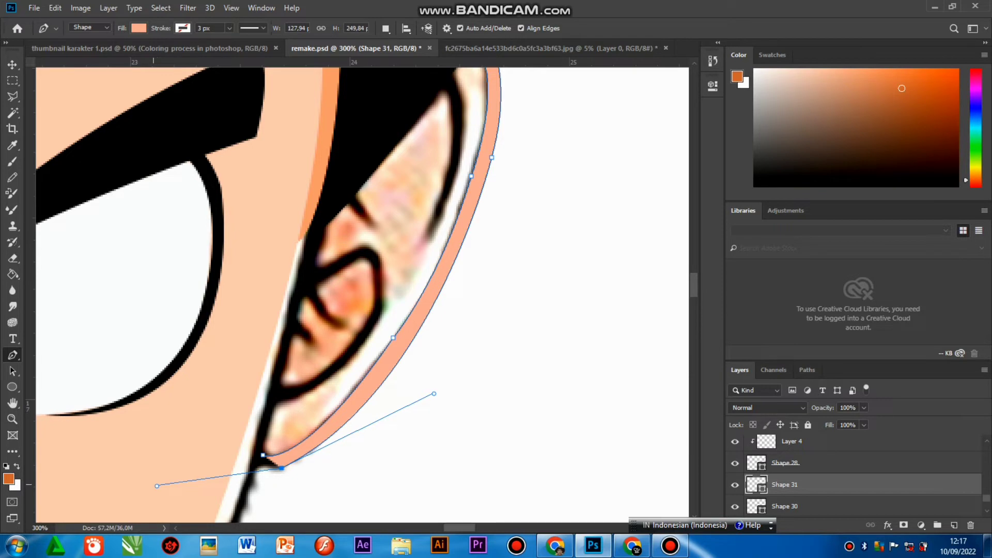
pyautogui.moveTo(157, 485); pyautogui.dragTo(207, 510)
pyautogui.scroll(5, 373, 319)
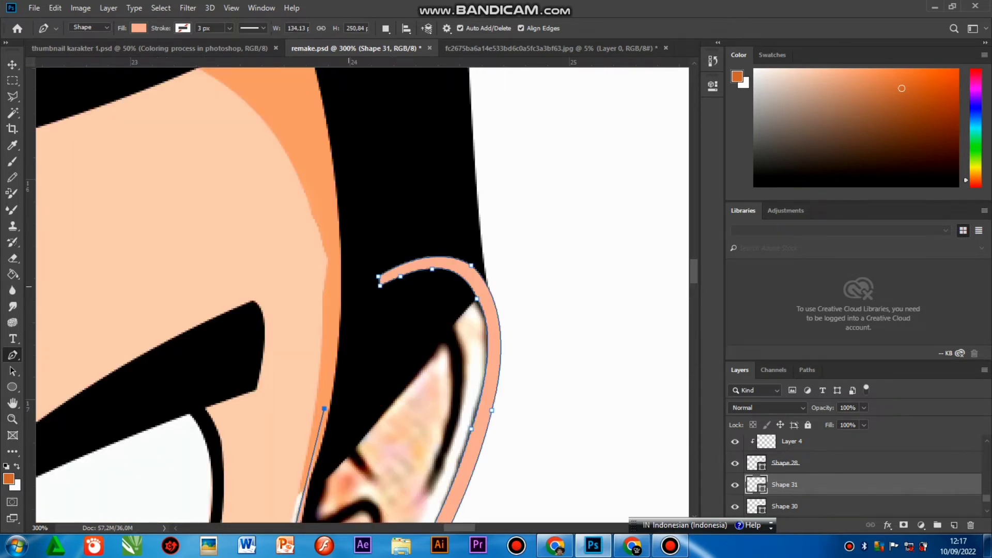
pyautogui.click(348, 285)
pyautogui.click(366, 278)
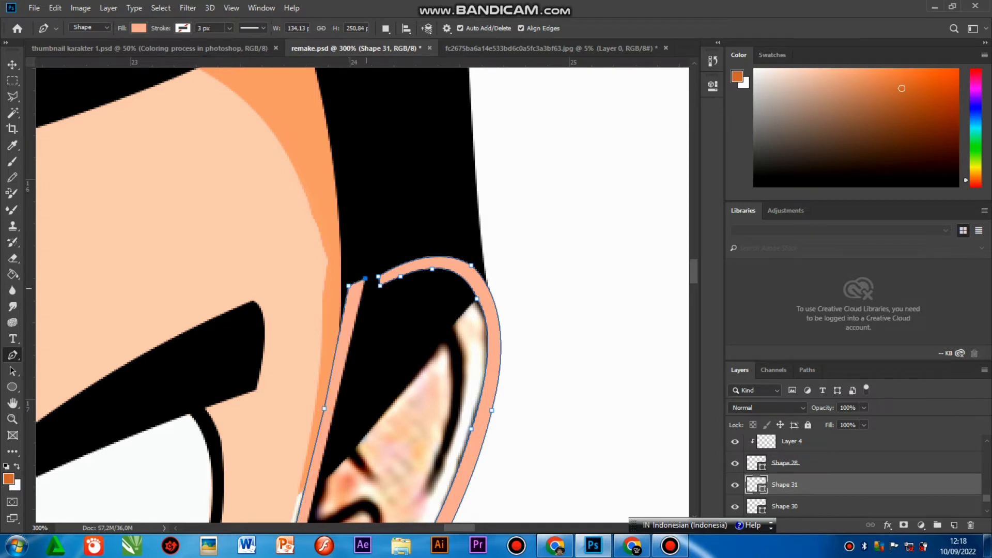
pyautogui.click(365, 291)
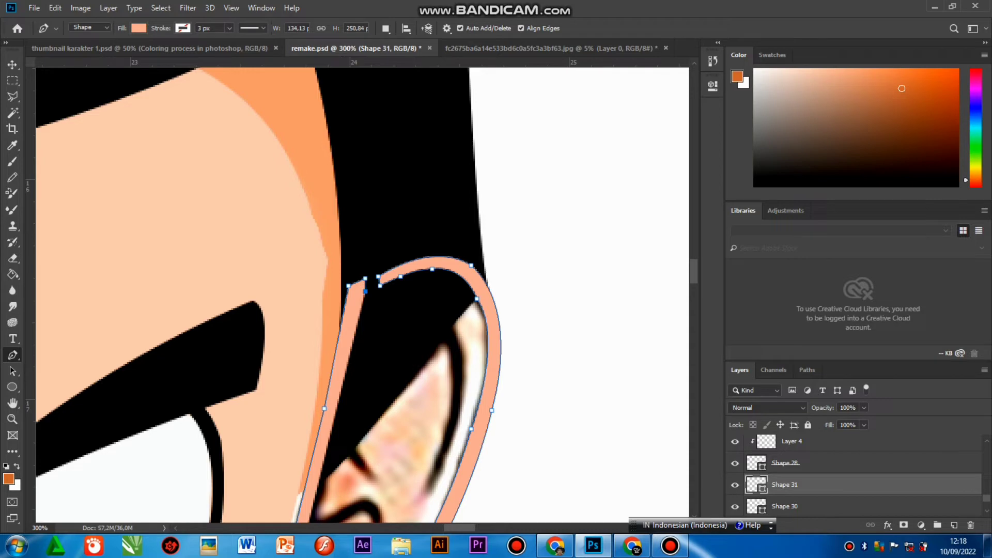
# Fill the right-hand ear's outline shape with the near-black 070602 sampled from the drawing
pyautogui.scroll(-4, 362, 295)
pyautogui.doubleClick(757, 485)
pyautogui.click(204, 183)
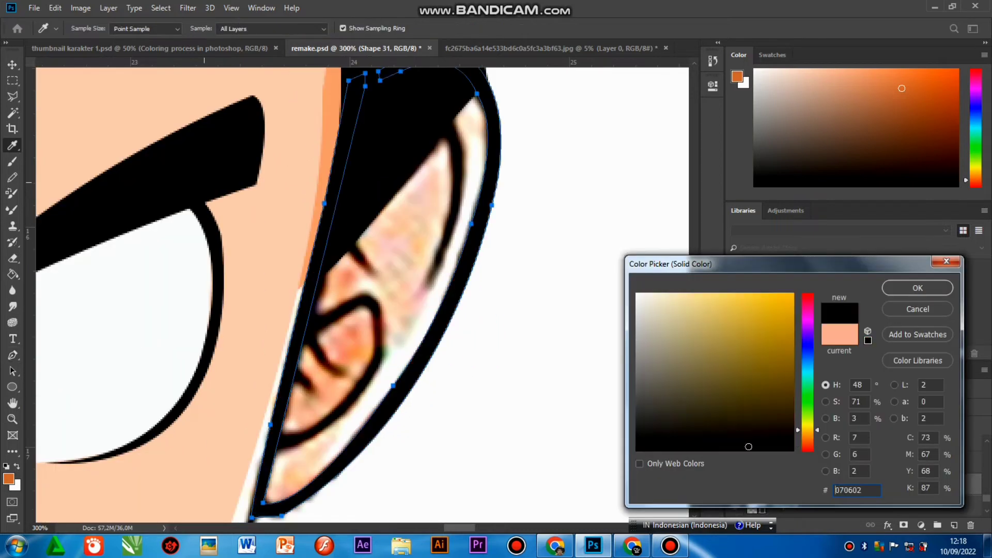
pyautogui.click(918, 287)
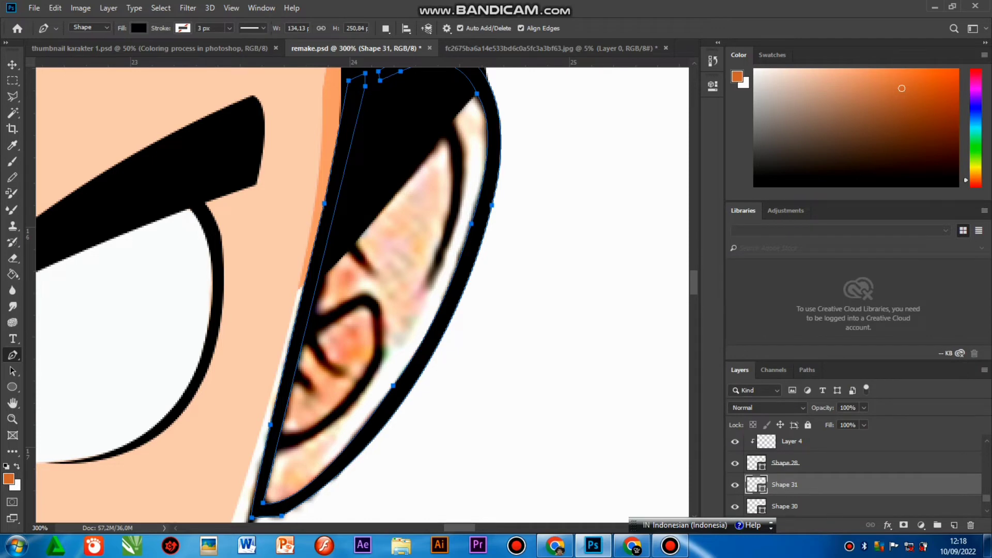
# Trace the curved inner rim line of the right-hand ear as a black shape about 59 by 94 px
pyautogui.scroll(5, 361, 295)
pyautogui.scroll(-5, 362, 295)
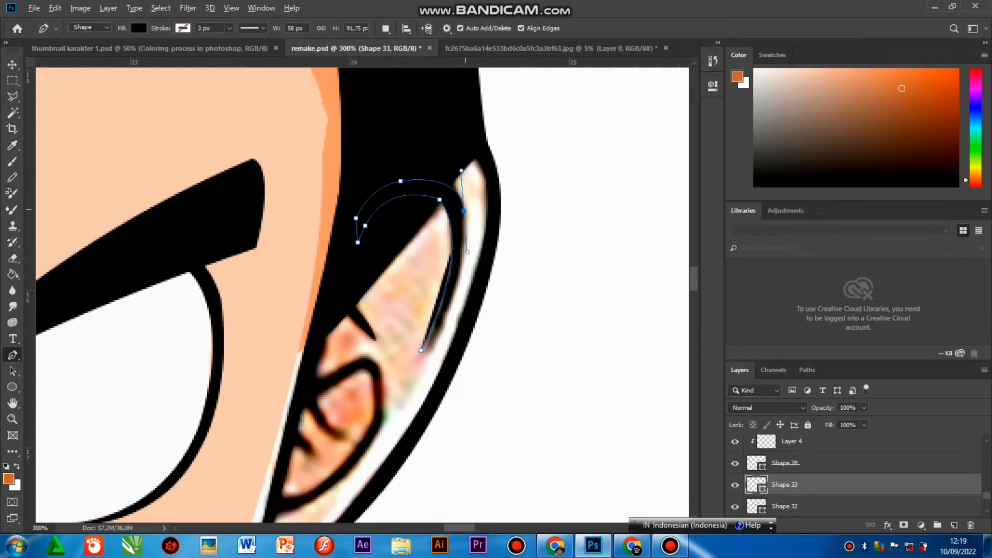
pyautogui.keyDown('alt'); pyautogui.click(464, 211); pyautogui.keyUp('alt')
pyautogui.moveTo(426, 354); pyautogui.dragTo(390, 406)
pyautogui.moveTo(464, 303); pyautogui.dragTo(475, 287)
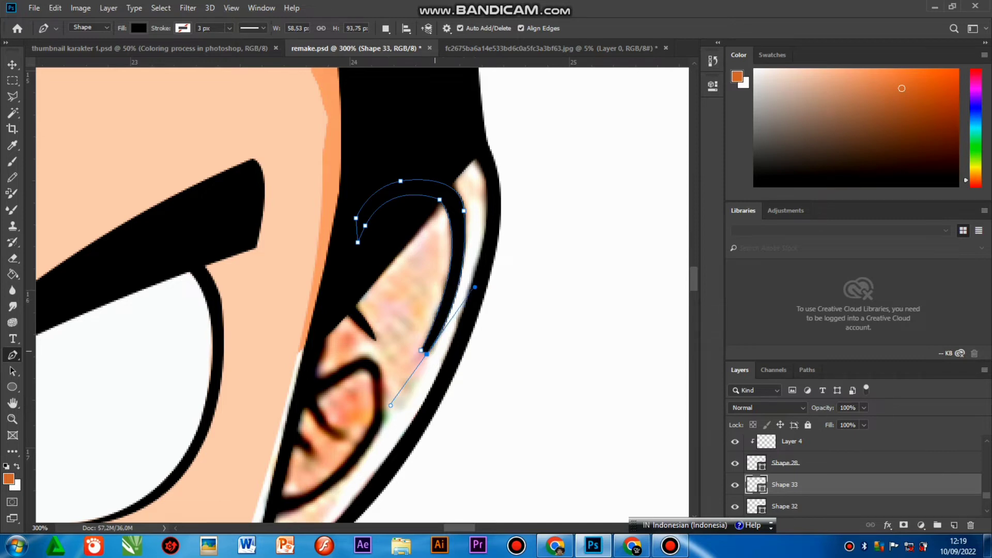
pyautogui.keyDown('alt'); pyautogui.click(426, 354); pyautogui.keyUp('alt')
pyautogui.click(422, 351)
pyautogui.scroll(-3, 362, 294)
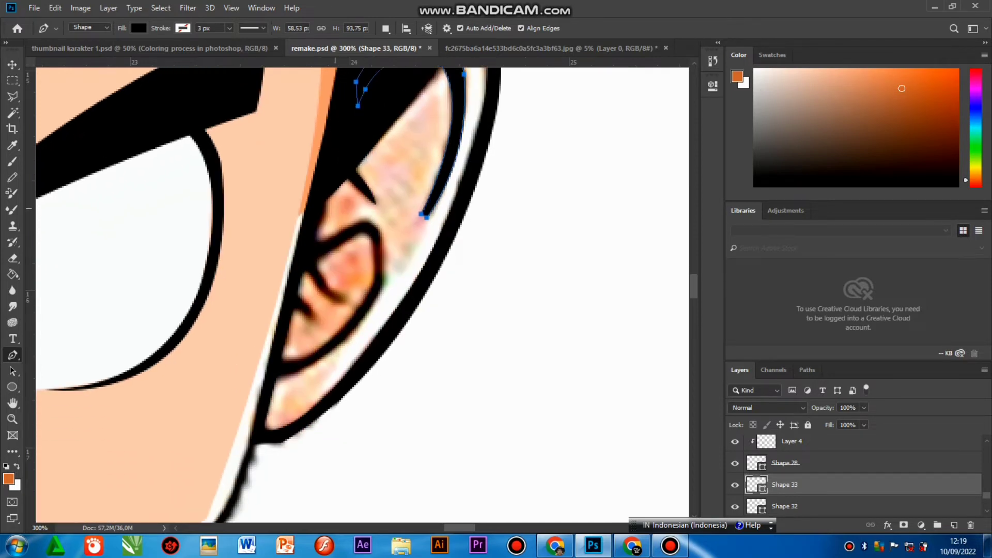
# Trace the lower inner fold line of the right-hand ear as a shape about 58 by 86 px at 26% opacity
pyautogui.click(315, 238)
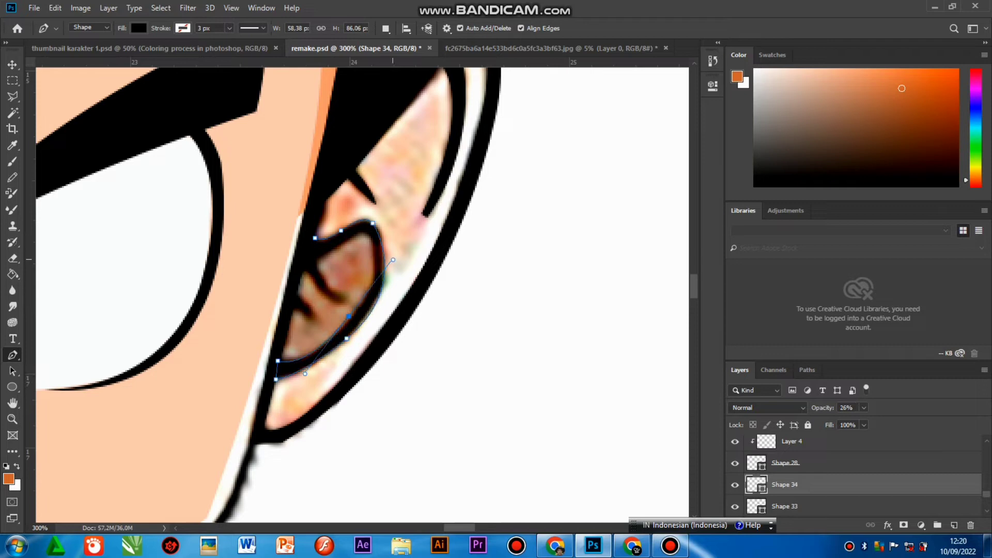
pyautogui.press('2')
pyautogui.press('6')
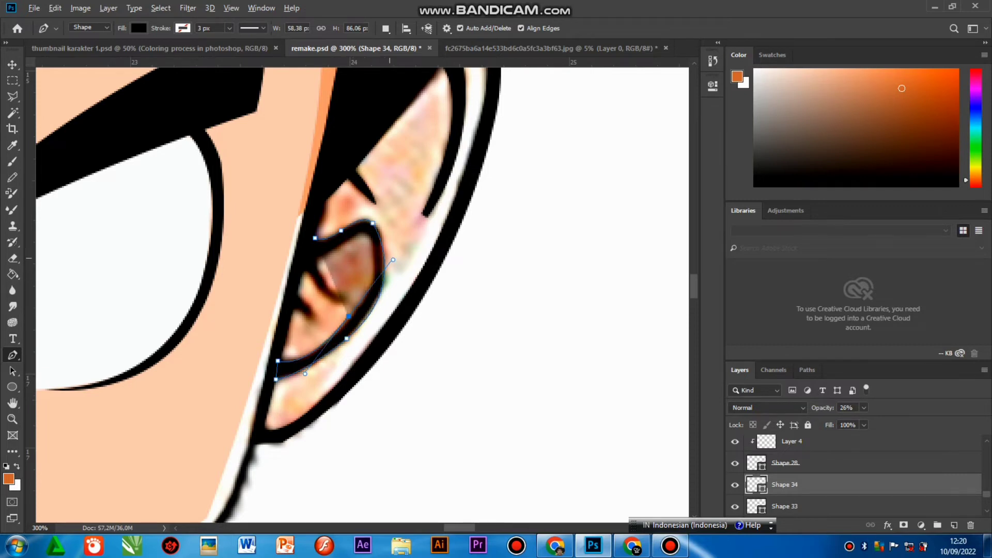
pyautogui.moveTo(393, 259); pyautogui.dragTo(395, 269)
pyautogui.keyDown('alt'); pyautogui.click(350, 318); pyautogui.keyUp('alt')
pyautogui.moveTo(374, 248); pyautogui.dragTo(372, 230)
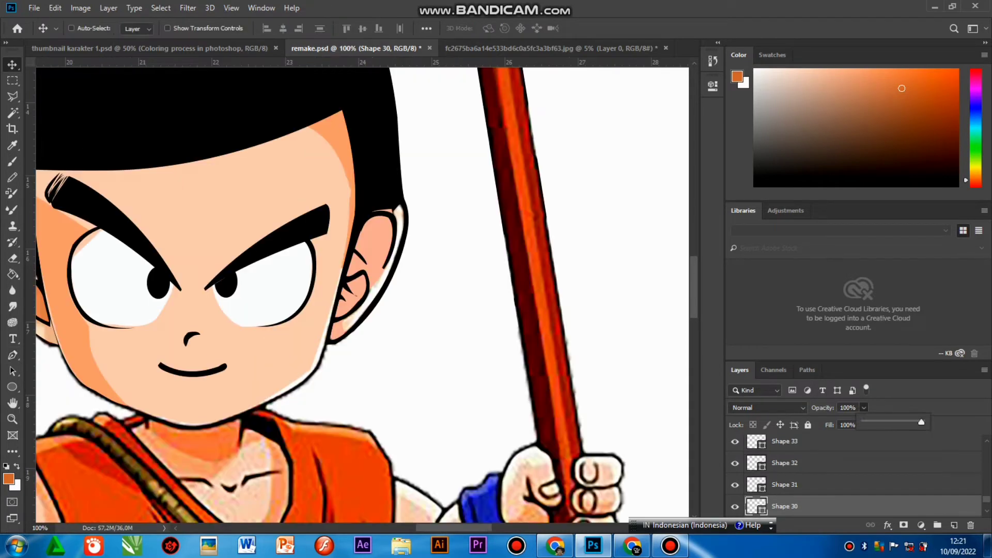
# Set the opacity of the right-hand ear's Shape 29 layer to 100%
pyautogui.click(806, 507)
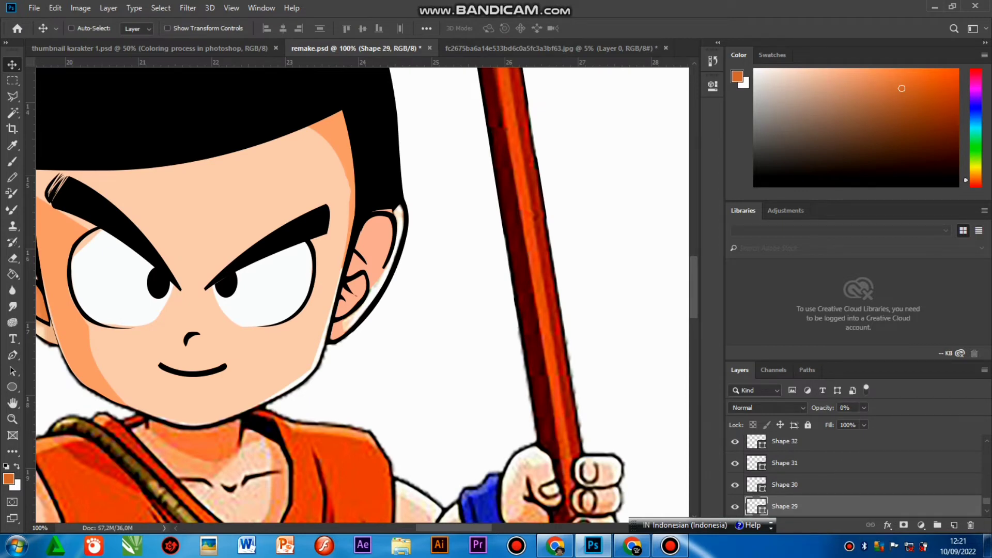
pyautogui.click(864, 408)
pyautogui.moveTo(865, 423); pyautogui.dragTo(921, 423)
pyautogui.click(987, 511)
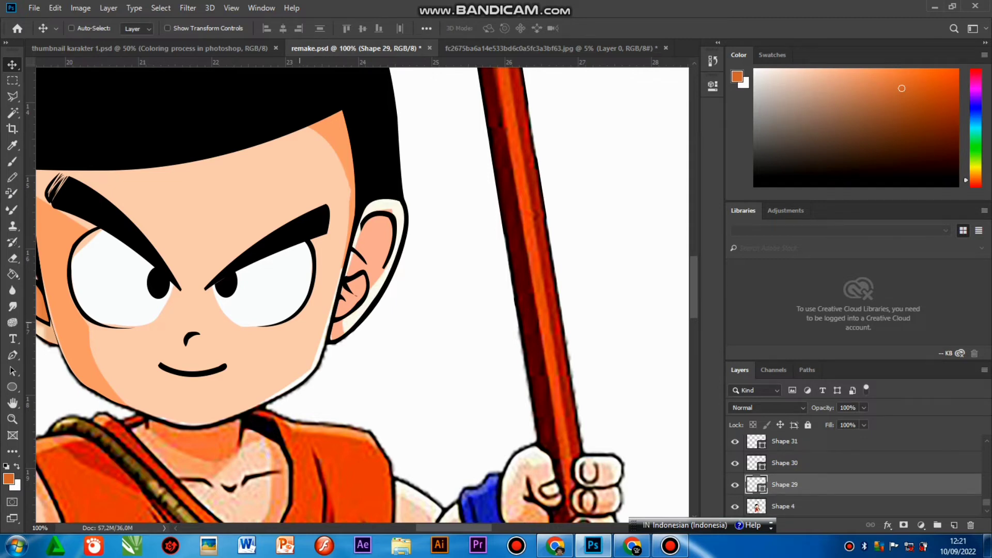
pyautogui.hotkey('ctrl', '-')
pyautogui.hotkey('ctrl', '-')
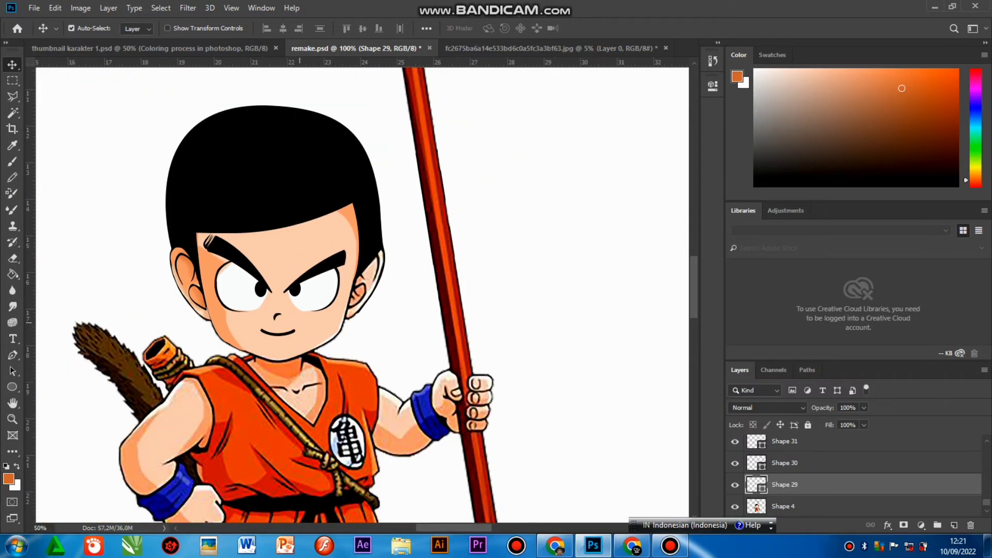
# Change the fill of the Shape 25 face shading to ffb29b, sampled from the drawing
pyautogui.hotkey('ctrl', '+')
pyautogui.hotkey('ctrl', '+')
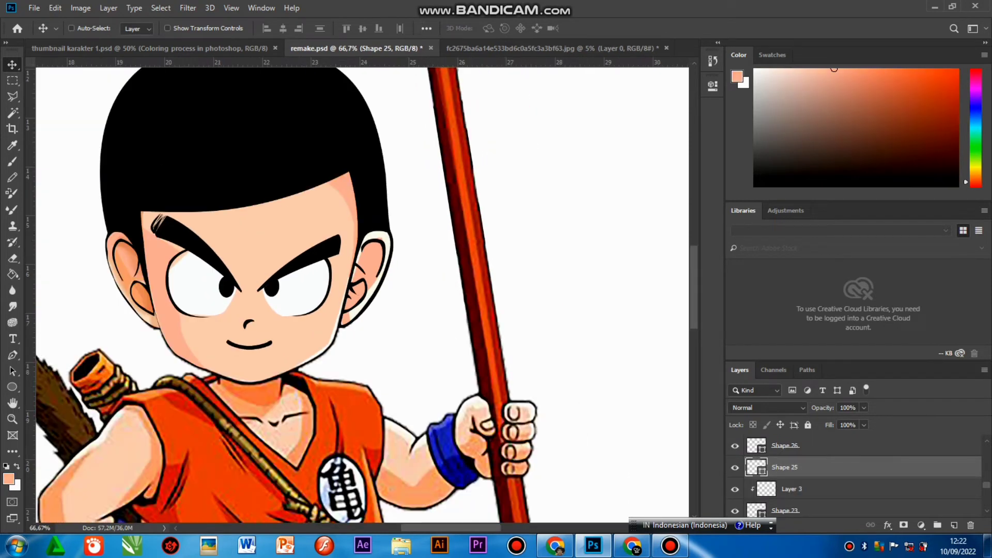
pyautogui.doubleClick(757, 468)
pyautogui.click(350, 194)
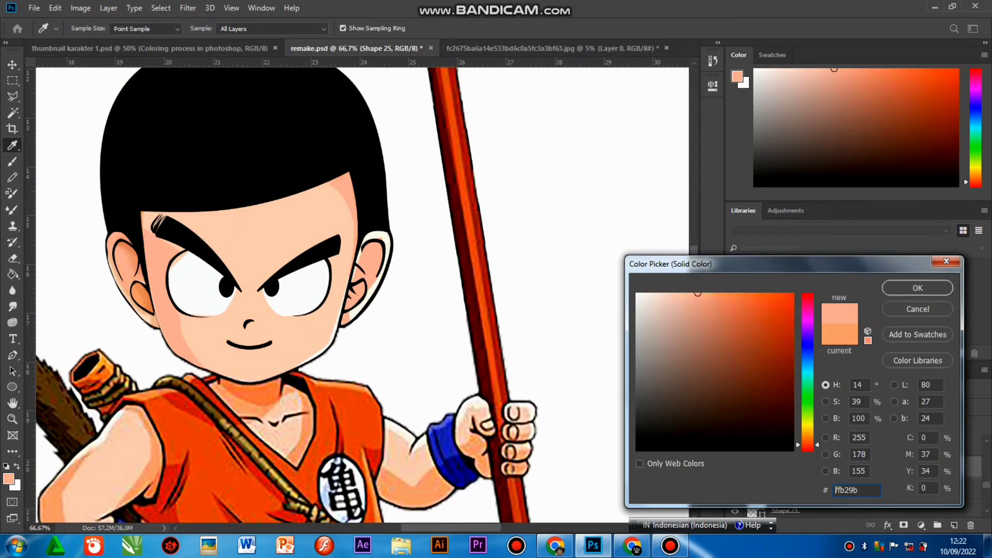
pyautogui.press('Return')
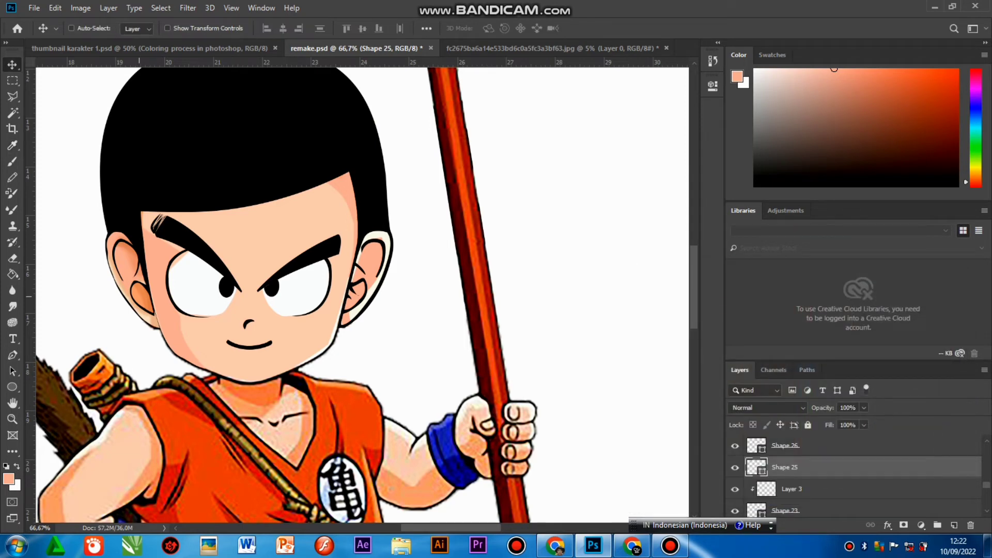
pyautogui.rightClick(138, 297)
pyautogui.click(157, 304)
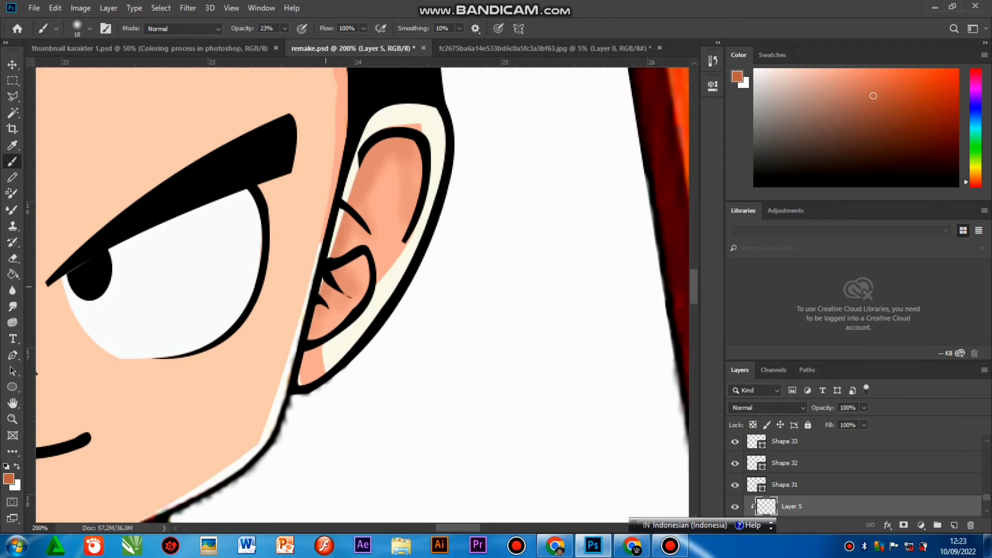
# Shade the inside of the right-hand ear on clipped Layer 5 with a soft 18 px brown-orange brush at 23% opacity
pyautogui.moveTo(321, 286); pyautogui.dragTo(315, 279)
pyautogui.moveTo(376, 142)
pyautogui.mouseDown()
pyautogui.moveTo(356, 201)
pyautogui.moveTo(370, 205)
pyautogui.moveTo(389, 181)
pyautogui.moveTo(395, 191)
pyautogui.moveTo(396, 142)
pyautogui.mouseUp()
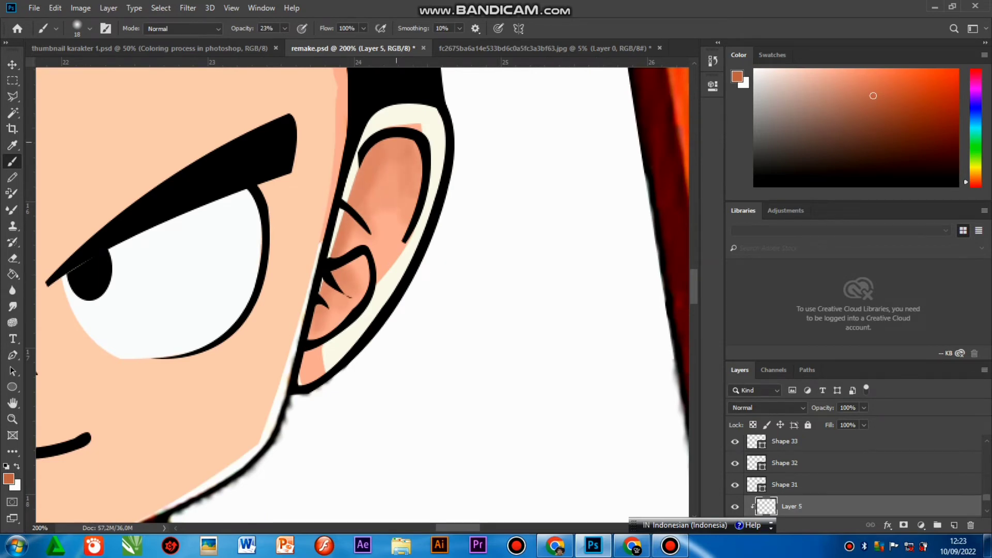
pyautogui.hotkey('ctrl', '-')
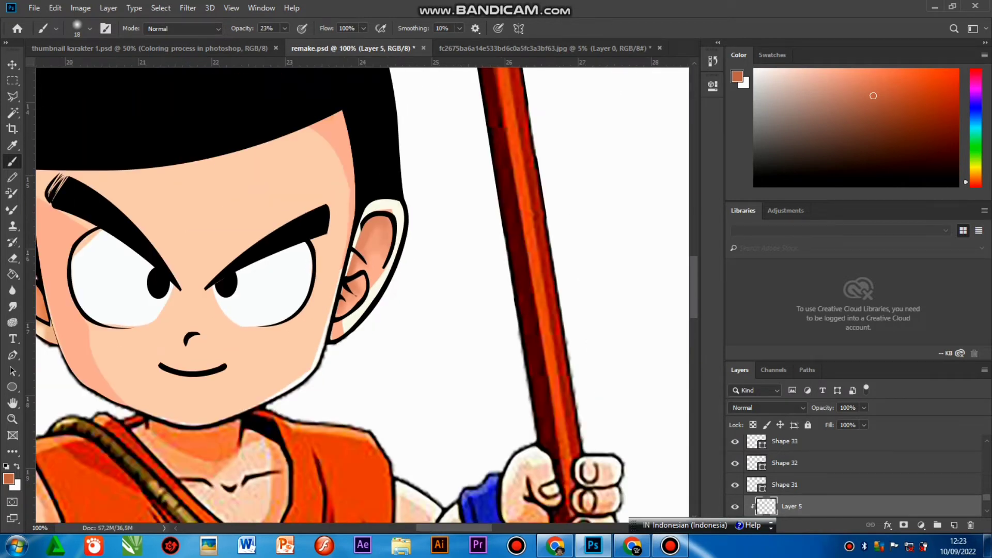
# Move the Shape 35 layer directly above Ellipse 1 and fill it with ffb29b
pyautogui.press('v')
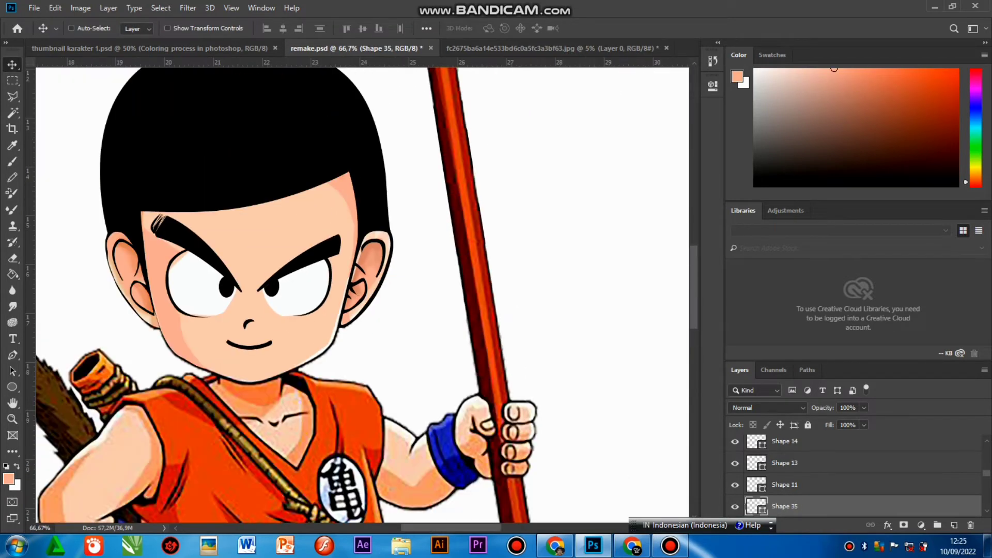
pyautogui.moveTo(807, 506); pyautogui.dragTo(806, 438)
pyautogui.moveTo(806, 445); pyautogui.dragTo(806, 499)
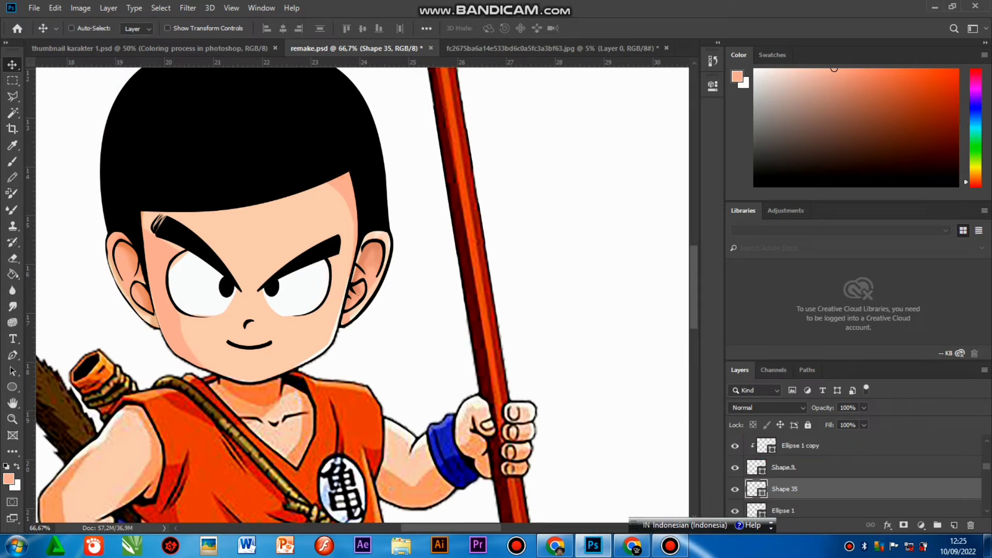
pyautogui.doubleClick(756, 489)
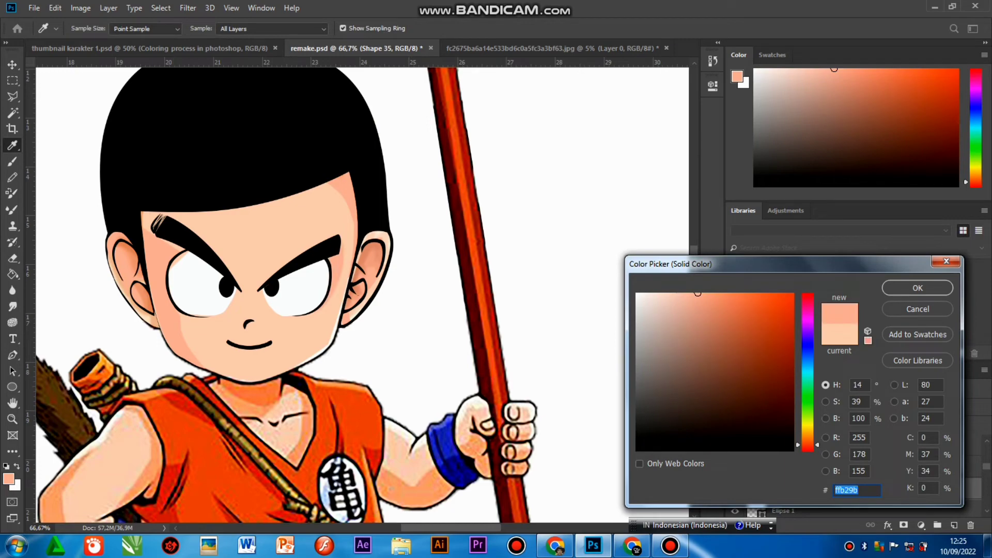
pyautogui.click(918, 288)
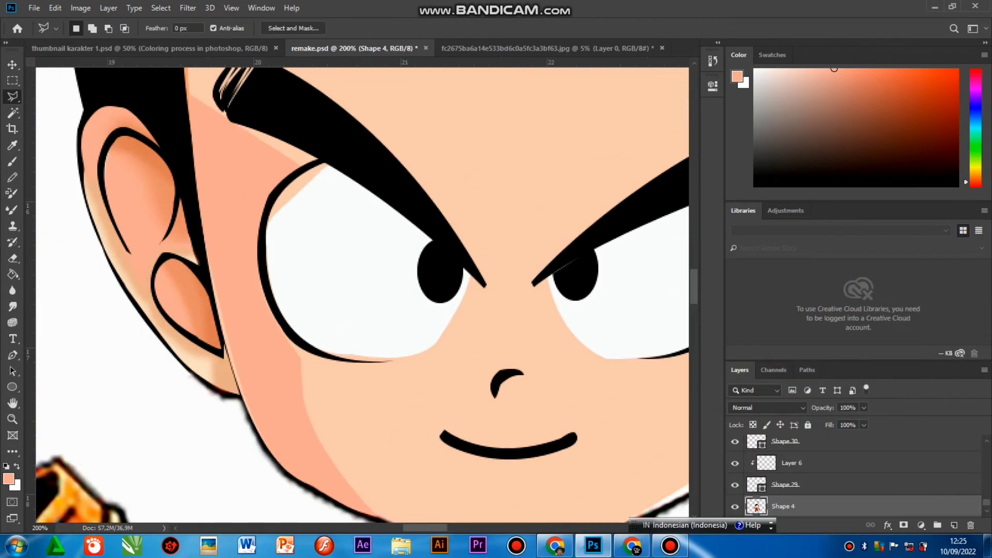
pyautogui.click(670, 546)
pyautogui.click(670, 546)
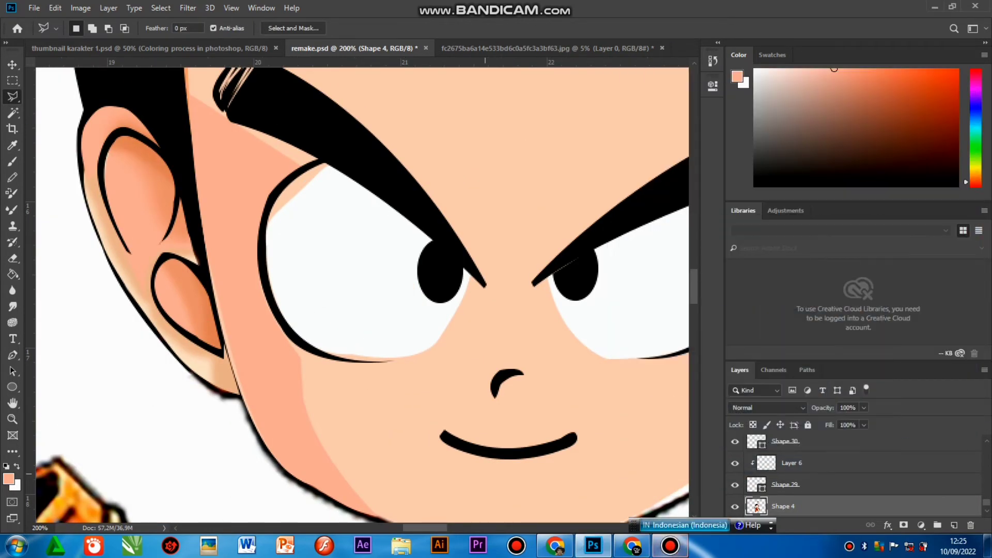
# Trace a closed shape about 101 by 228 px along the hair's outer edge above the left-hand ear, directly above the Shape 4 layer
pyautogui.hscroll(-3, 362, 295)
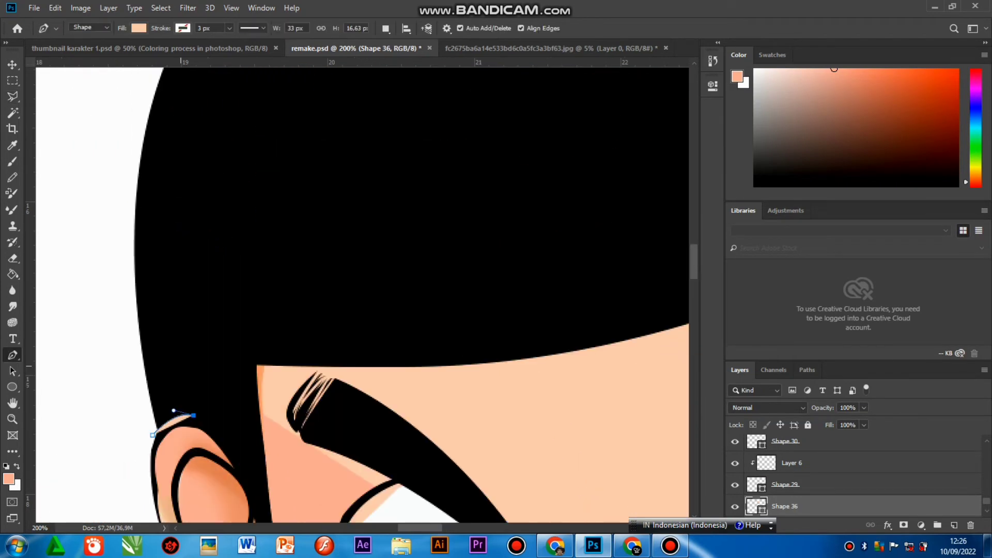
pyautogui.moveTo(194, 415); pyautogui.dragTo(177, 341)
pyautogui.click(181, 366)
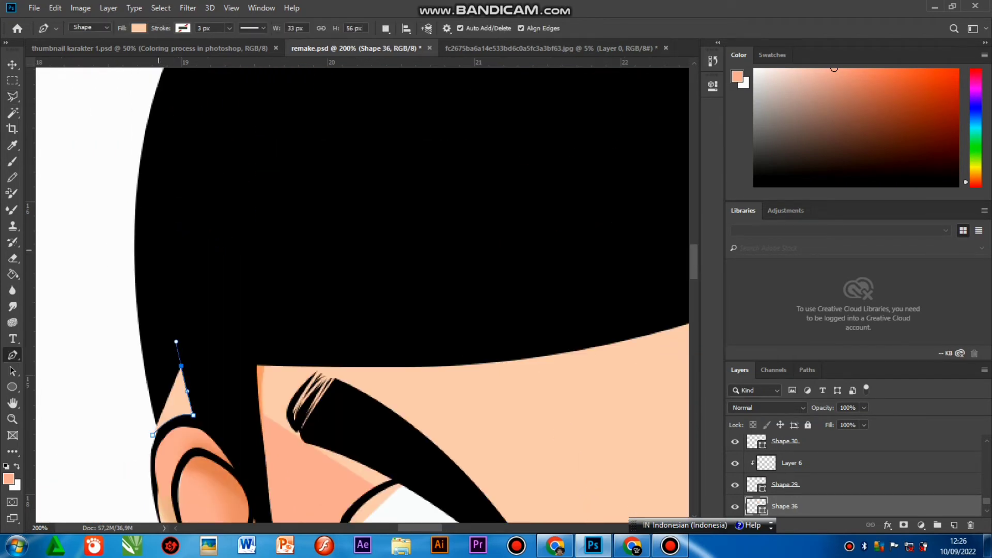
pyautogui.moveTo(141, 164); pyautogui.dragTo(140, 109)
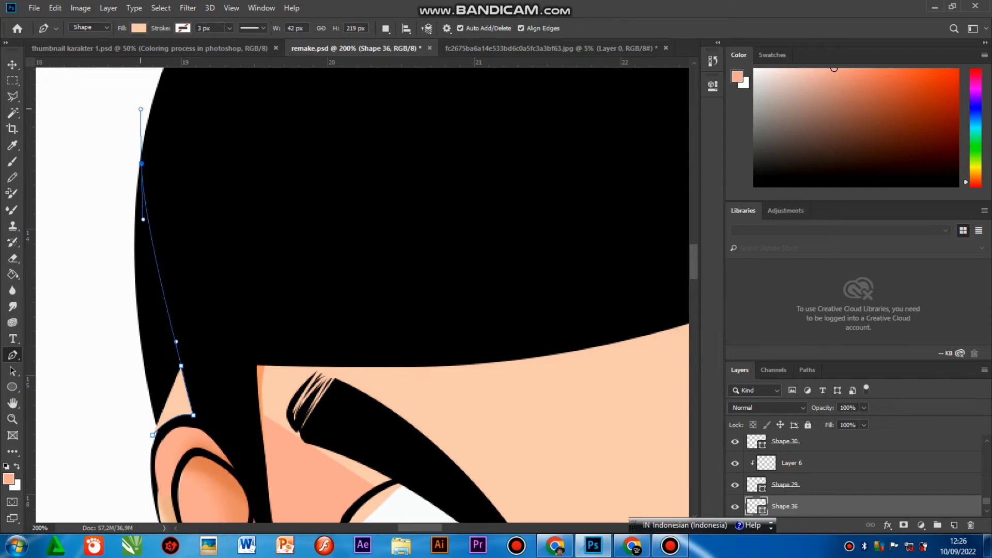
pyautogui.click(68, 272)
pyautogui.click(90, 396)
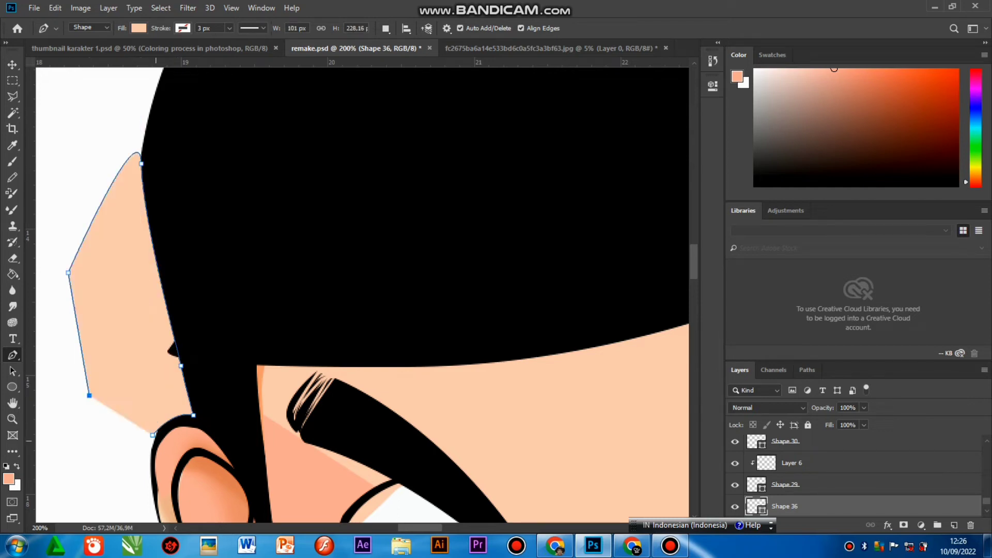
pyautogui.click(152, 435)
# Clear the area traced above the left-hand ear from the Shape 4 layer, using no feather, and delete the Shape 36 helper shape
pyautogui.rightClick(140, 82)
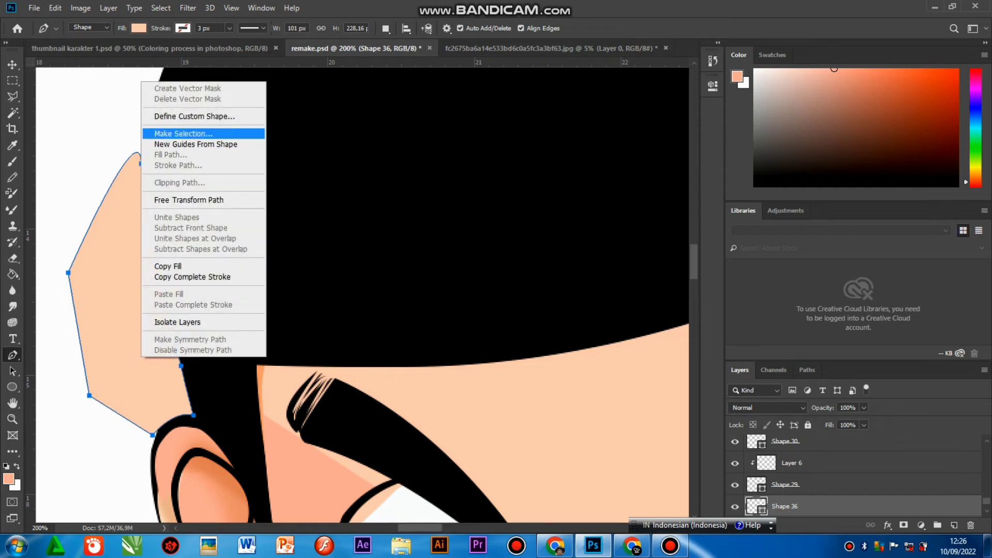
pyautogui.click(184, 133)
pyautogui.press('Return')
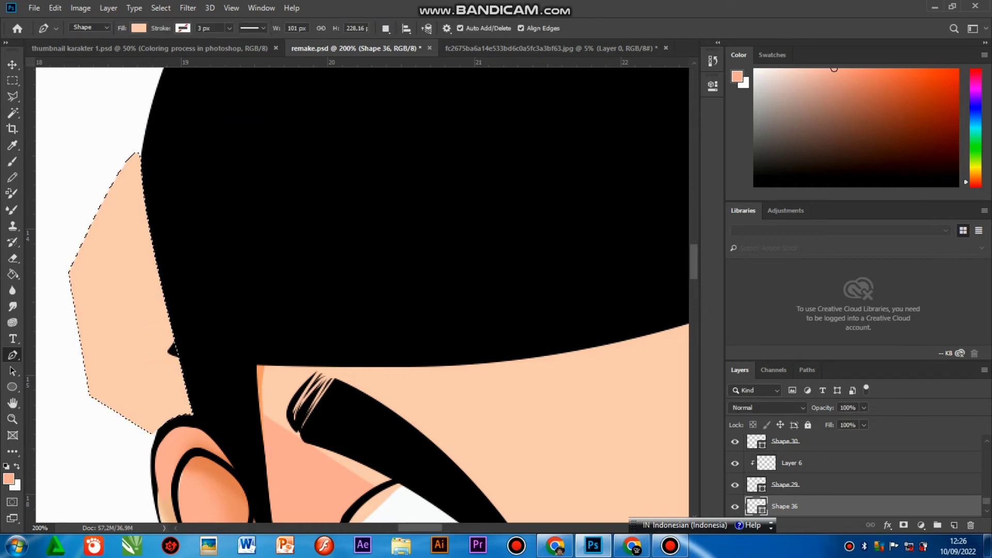
pyautogui.click(817, 506)
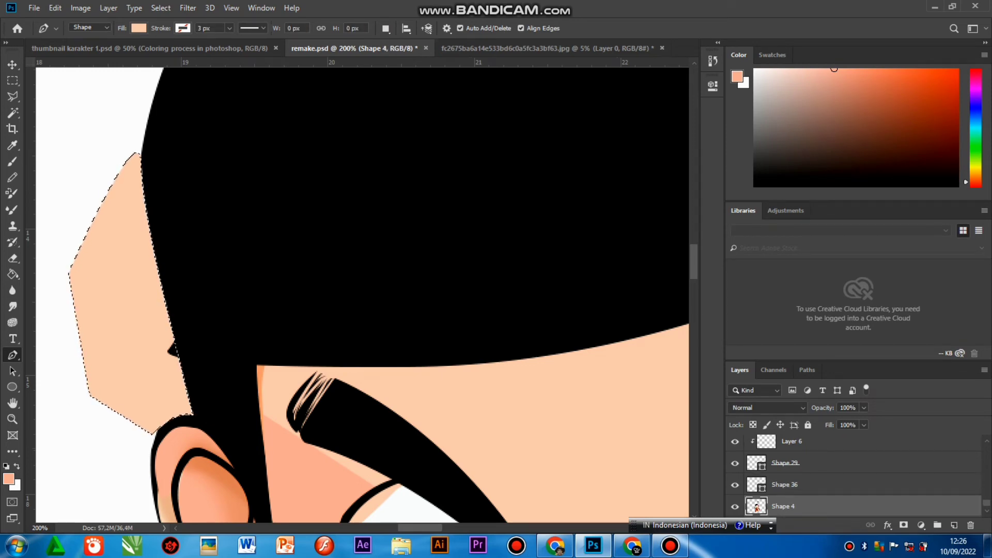
pyautogui.hotkey('ctrl', 'd')
pyautogui.click(817, 464)
pyautogui.click(816, 485)
pyautogui.press('Delete')
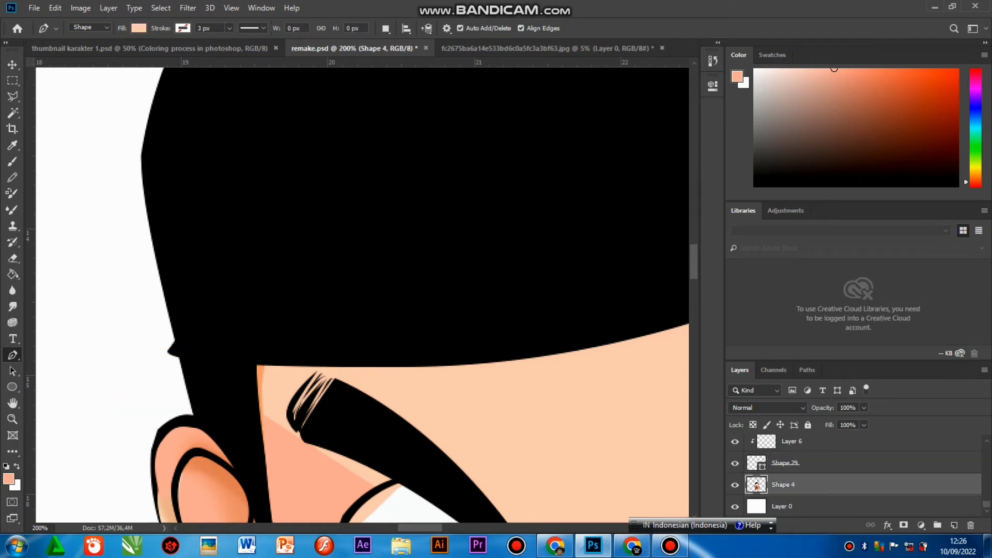
# Trace a closed shape about 87 by 254 px along the hair's outer edge above the right-hand ear, directly above the Shape 4 layer
pyautogui.hotkey('ctrl', '-')
pyautogui.hotkey('ctrl', '-')
pyautogui.hotkey('ctrl', '-')
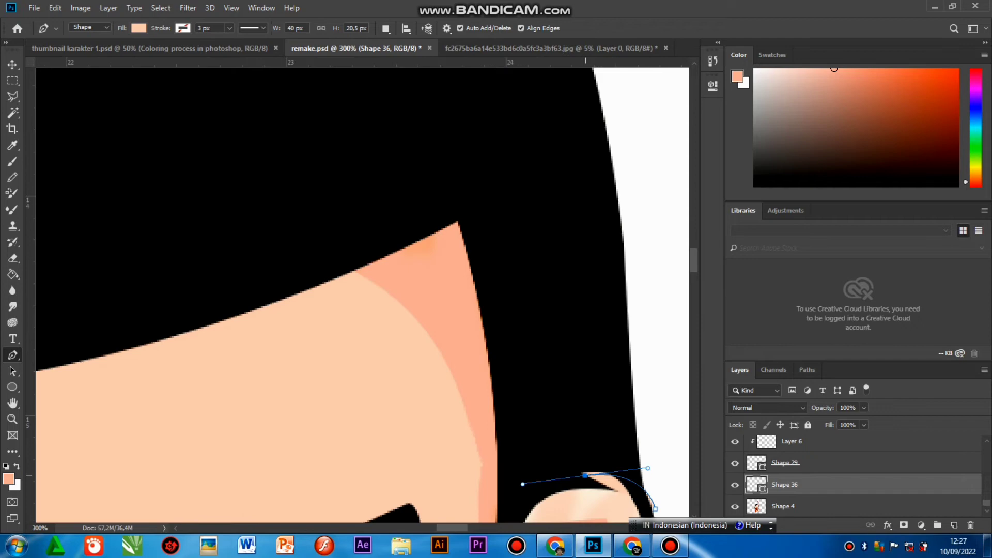
pyautogui.moveTo(586, 475); pyautogui.dragTo(585, 475)
pyautogui.keyDown('alt'); pyautogui.click(585, 474); pyautogui.keyUp('alt')
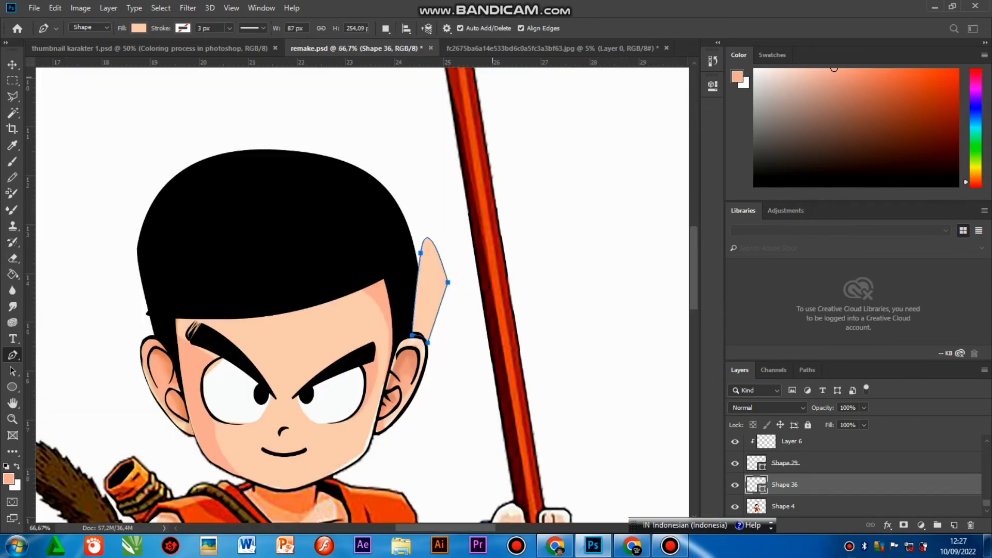
# Clear the area traced above the right-hand ear from the Shape 4 layer and delete the helper shape
pyautogui.hotkey('ctrl', 'Return')
pyautogui.hotkey('alt', '[')
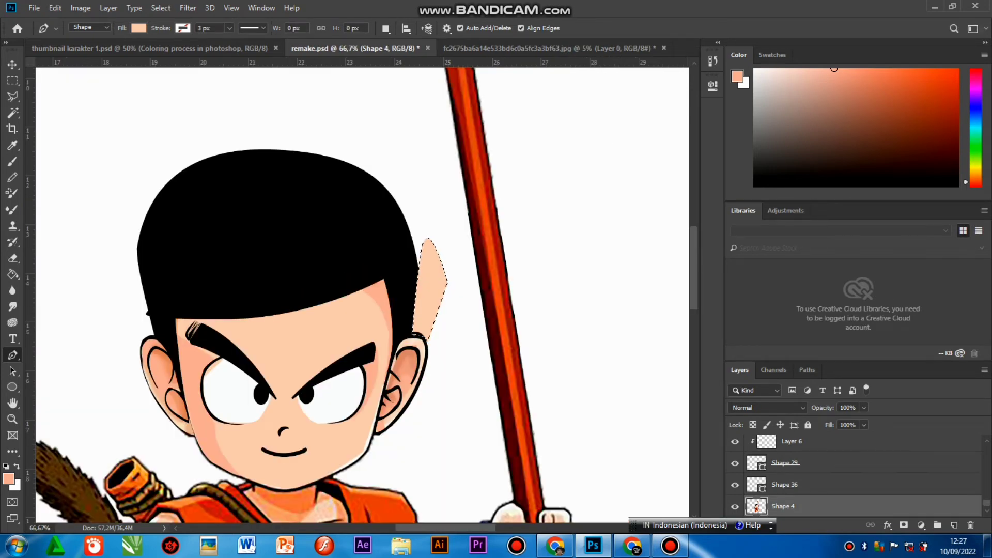
pyautogui.hotkey('alt', ']')
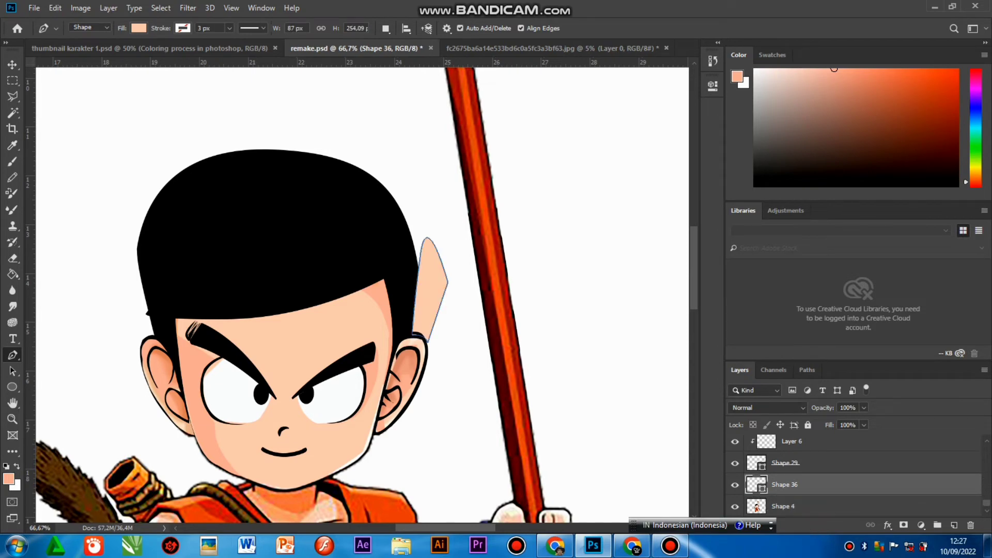
pyautogui.press('Delete')
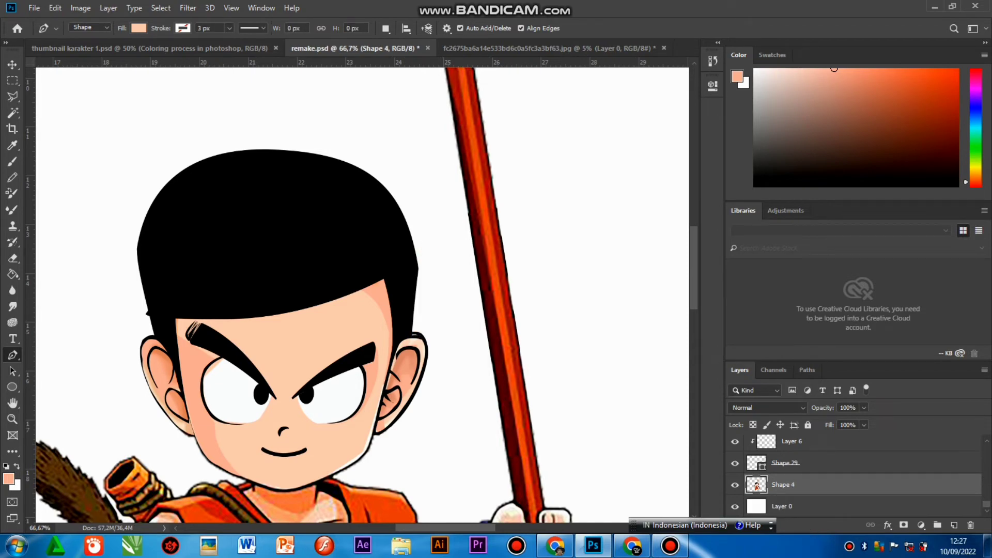
# Clear a traced area about 578 by 422 px above the hair's crown from Shape 4, without feathering, and delete the tracing shape
pyautogui.hotkey('ctrl', '-')
pyautogui.hotkey('ctrl', '-')
pyautogui.hotkey('ctrl', '-')
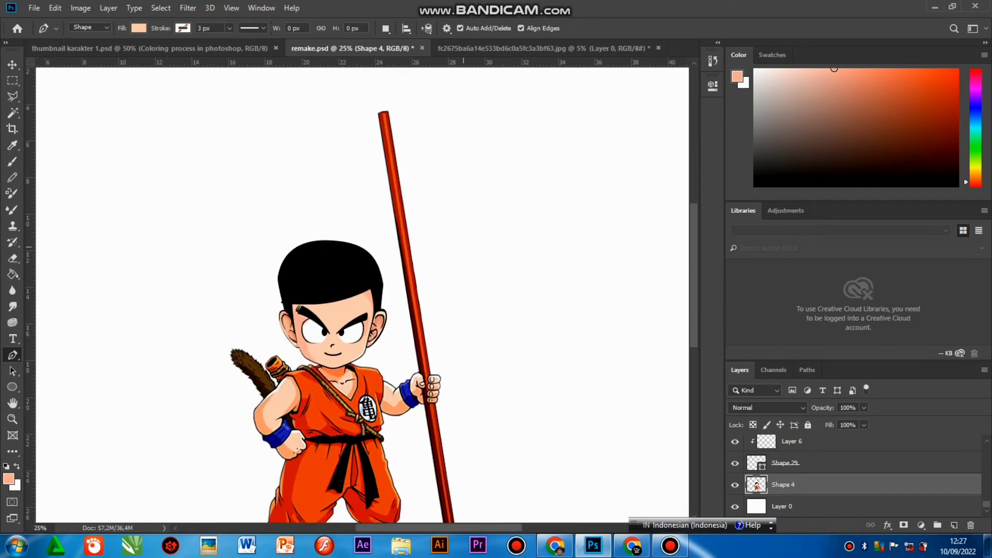
pyautogui.rightClick(276, 194)
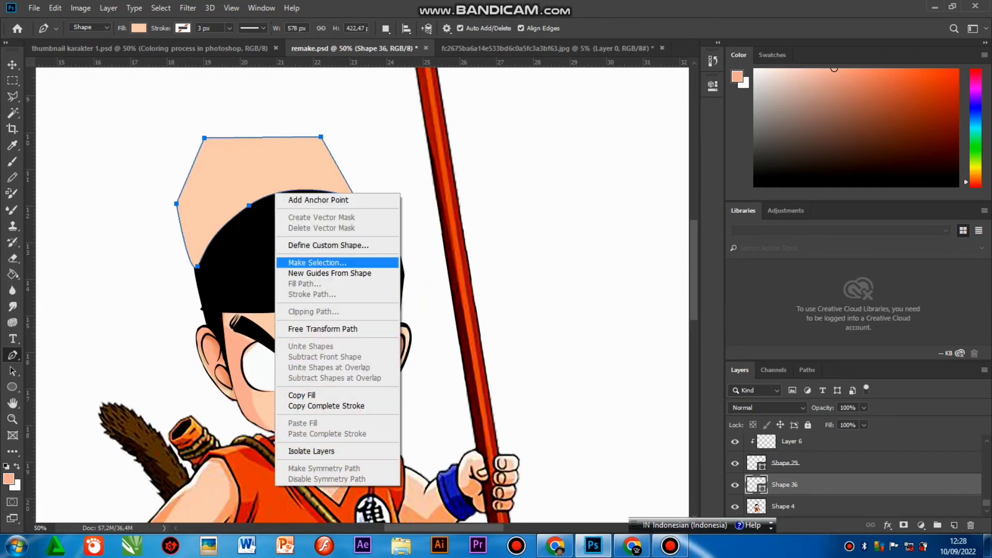
pyautogui.click(310, 262)
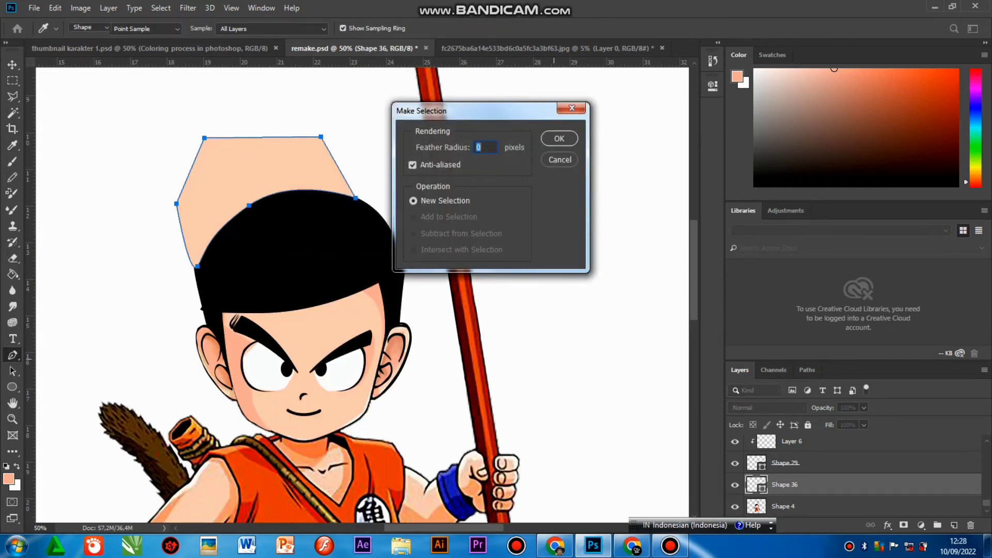
pyautogui.press('Return')
pyautogui.click(784, 506)
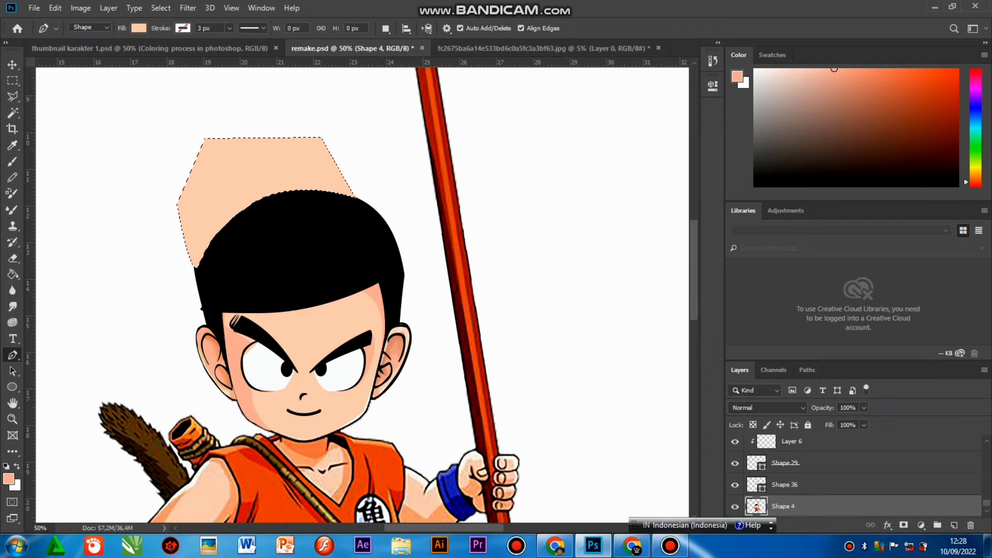
pyautogui.hotkey('ctrl', 'd')
pyautogui.click(783, 485)
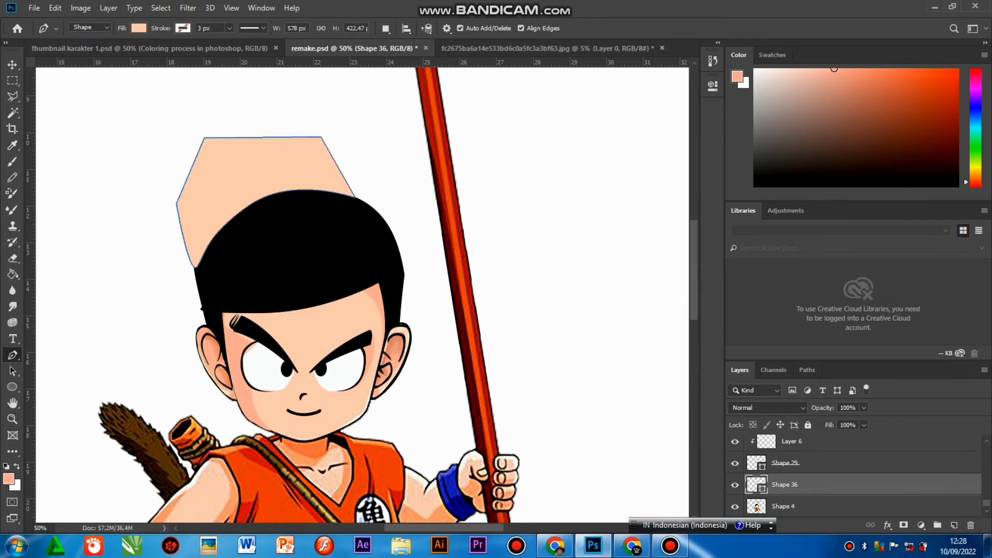
pyautogui.press('Delete')
# Trace the jaw's outer edge from the left-hand earlobe around the chin to the right-hand earlobe, directly above the Shape 4 layer
pyautogui.scroll(3, 254, 448)
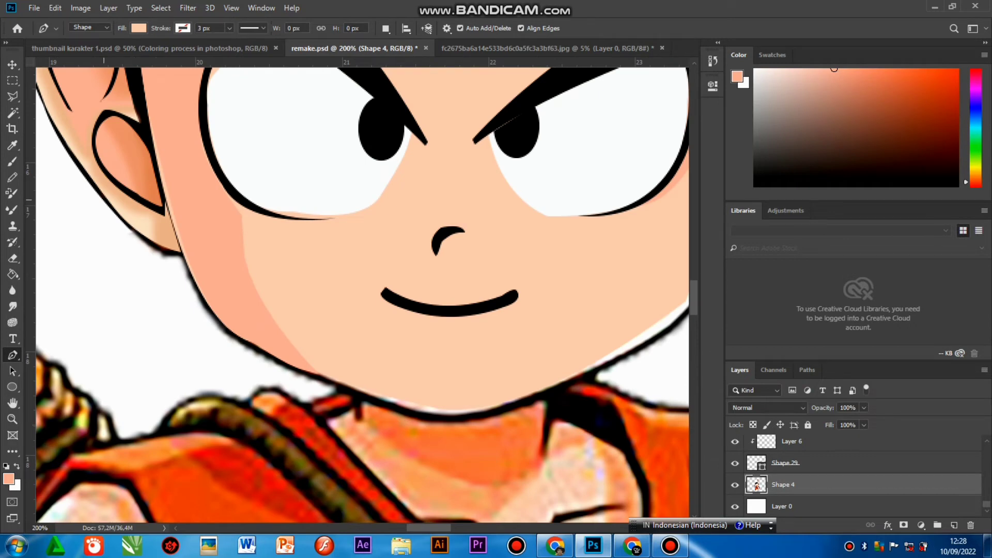
pyautogui.hotkey('ctrl', 'z')
pyautogui.moveTo(162, 254); pyautogui.dragTo(181, 259)
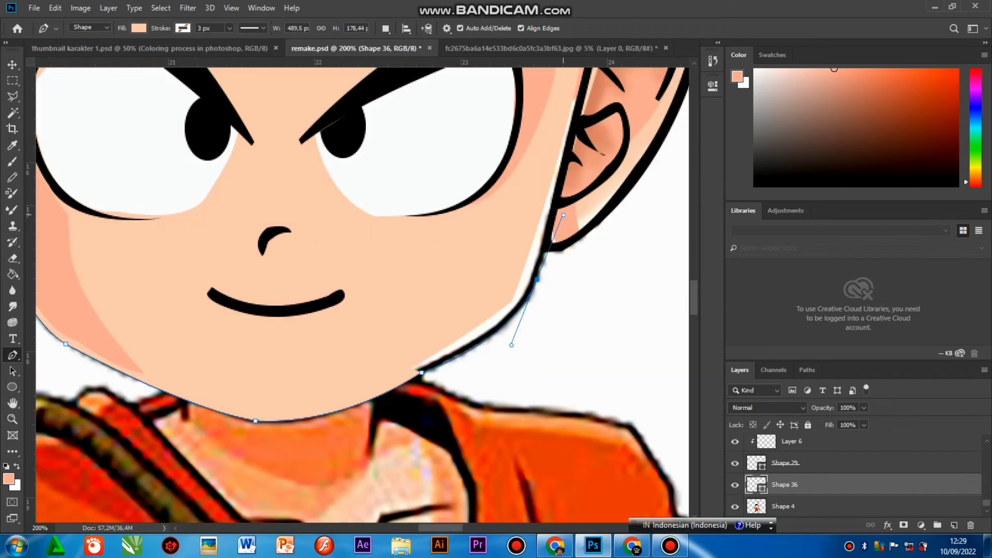
pyautogui.moveTo(537, 279); pyautogui.dragTo(563, 213)
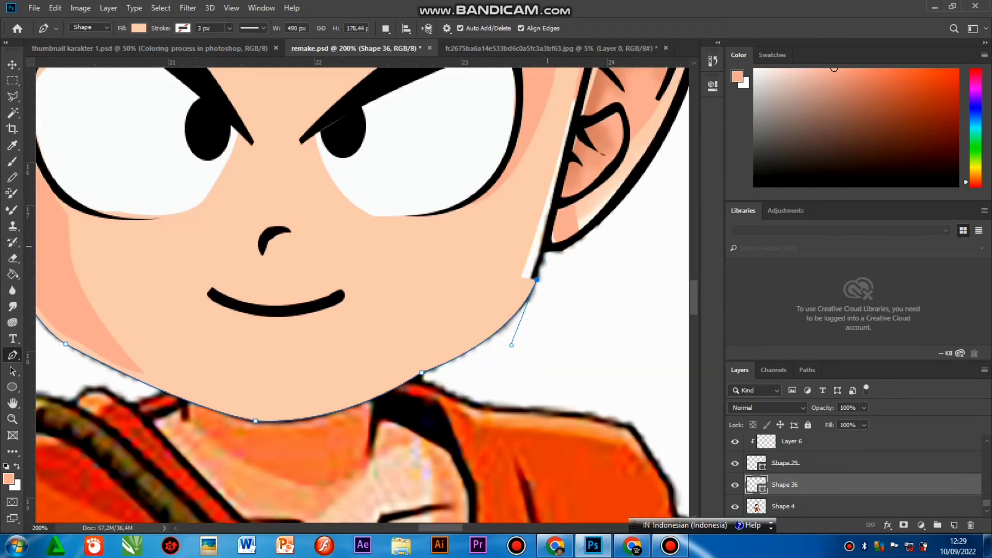
pyautogui.click(548, 247)
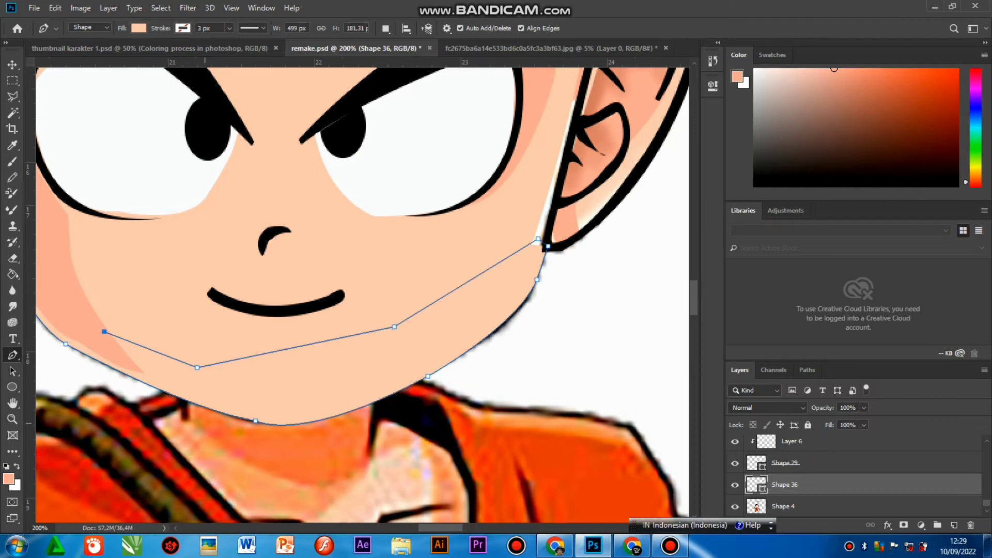
# Run the path back inside the jaw and up the left-hand earlobe, making the shape about 506 by 192 px
pyautogui.moveTo(439, 528); pyautogui.dragTo(409, 528)
pyautogui.click(460, 258)
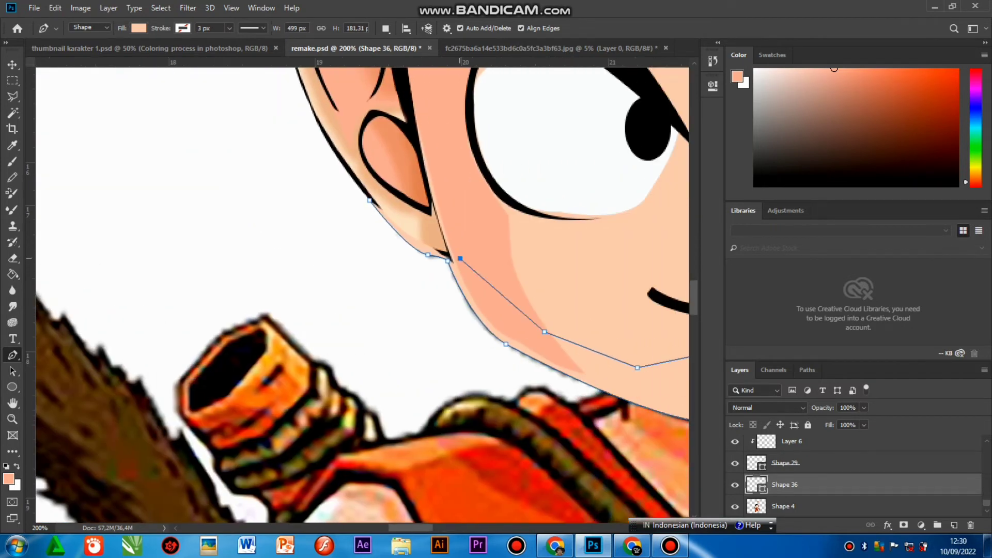
pyautogui.moveTo(421, 247); pyautogui.dragTo(415, 243)
pyautogui.hotkey('ctrl', 'z')
pyautogui.moveTo(420, 243); pyautogui.dragTo(412, 237)
pyautogui.click(361, 187)
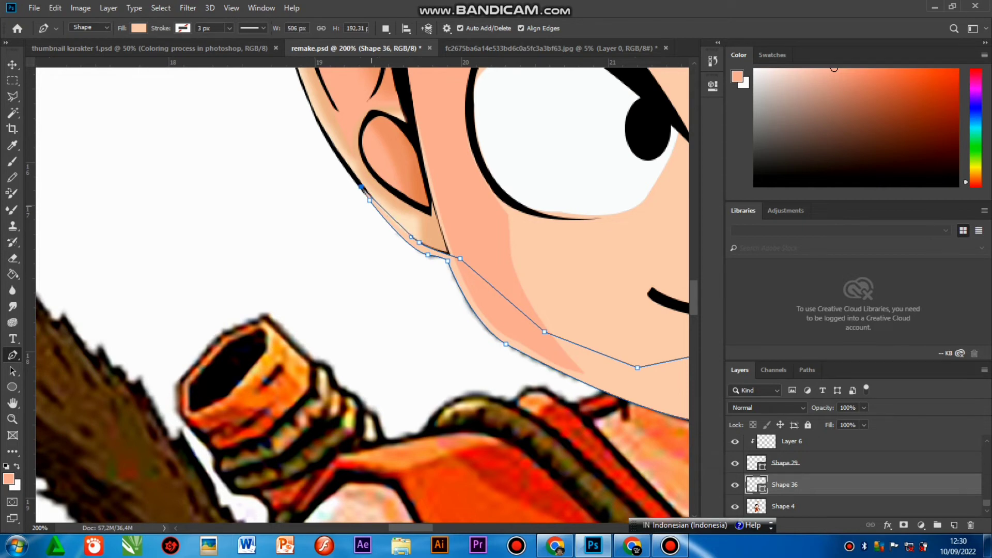
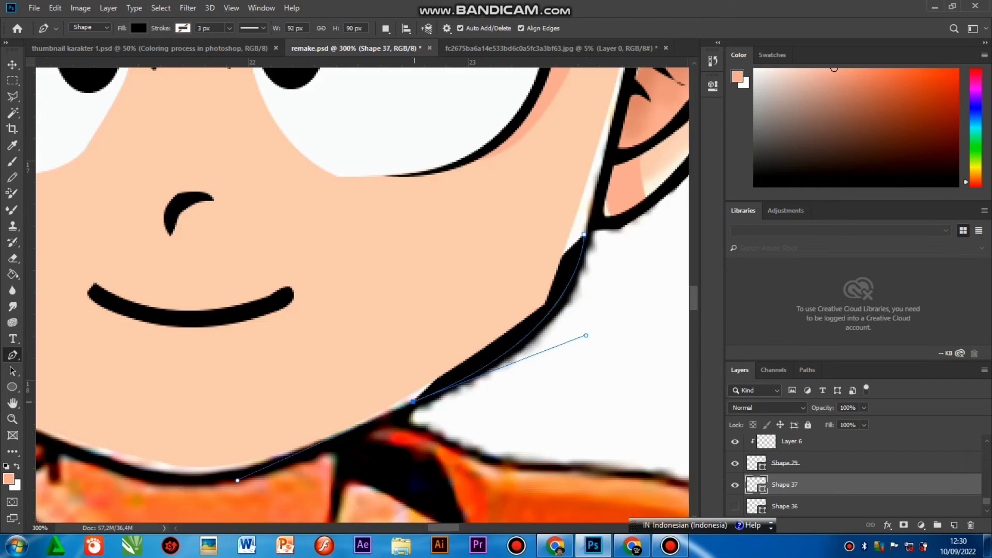
# Trace the black Shape 37 jaw outline from the right-hand cheek under the chin towards the left-hand cheek
pyautogui.keyDown('alt'); pyautogui.click(415, 402); pyautogui.keyUp('alt')
pyautogui.moveTo(199, 474); pyautogui.dragTo(117, 479)
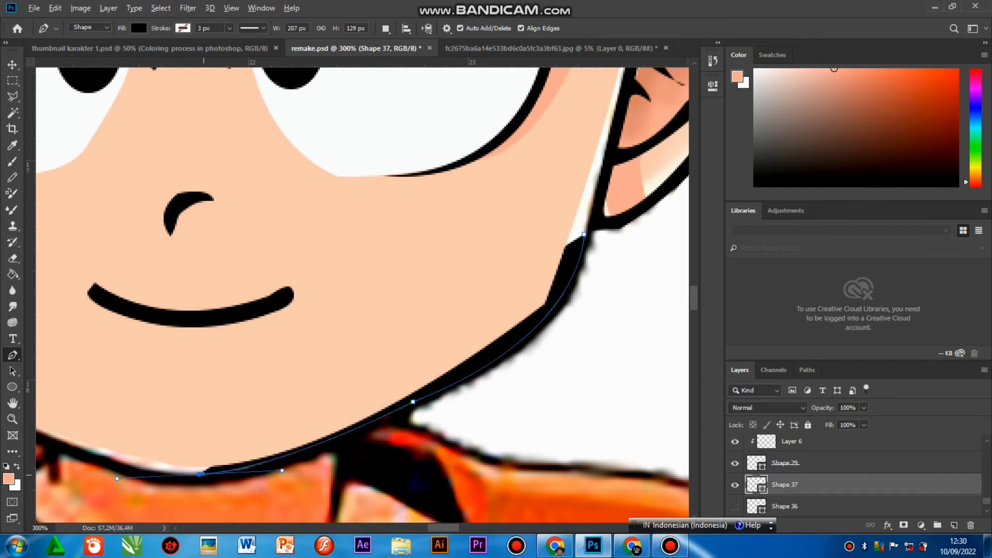
pyautogui.hscroll(-5, 362, 295)
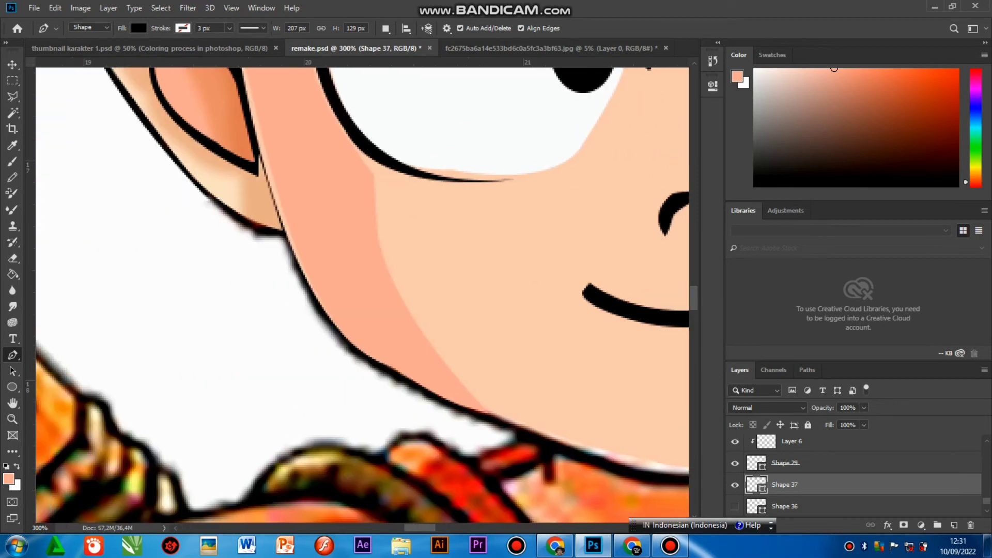
pyautogui.hscroll(-1, 362, 295)
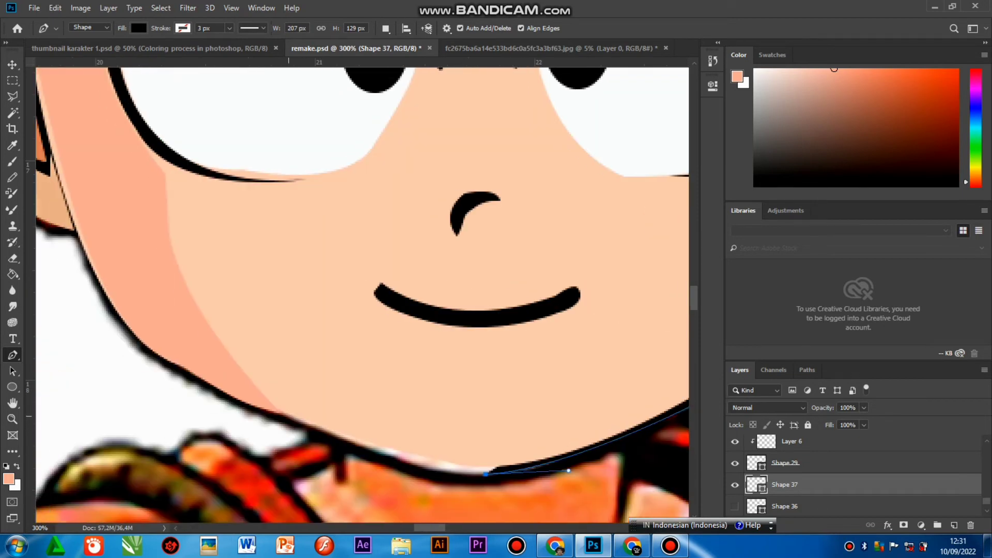
pyautogui.moveTo(272, 412); pyautogui.dragTo(188, 368)
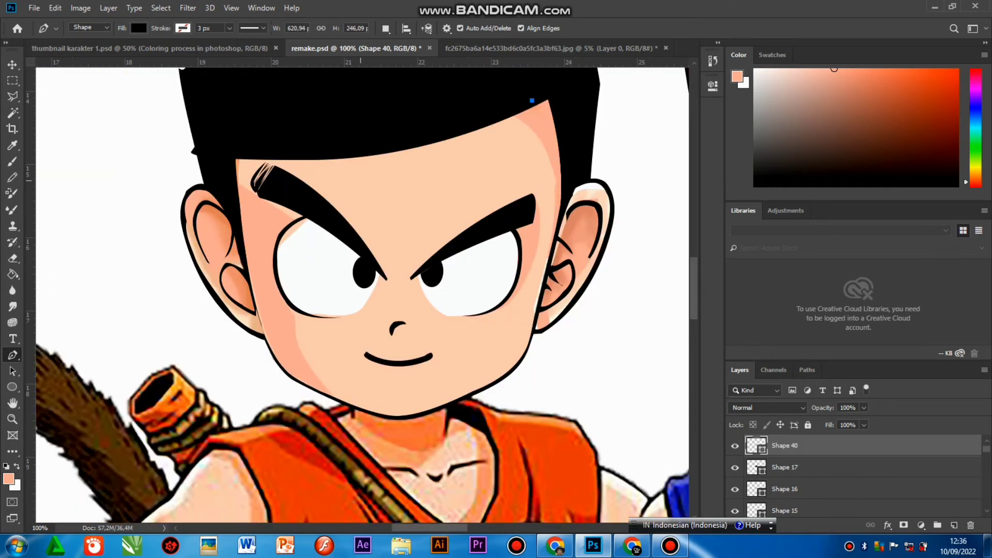
# Draw a thin curved black hair strand about 277 by 145 px sweeping from the hairline across the forehead
pyautogui.moveTo(360, 181); pyautogui.dragTo(453, 178)
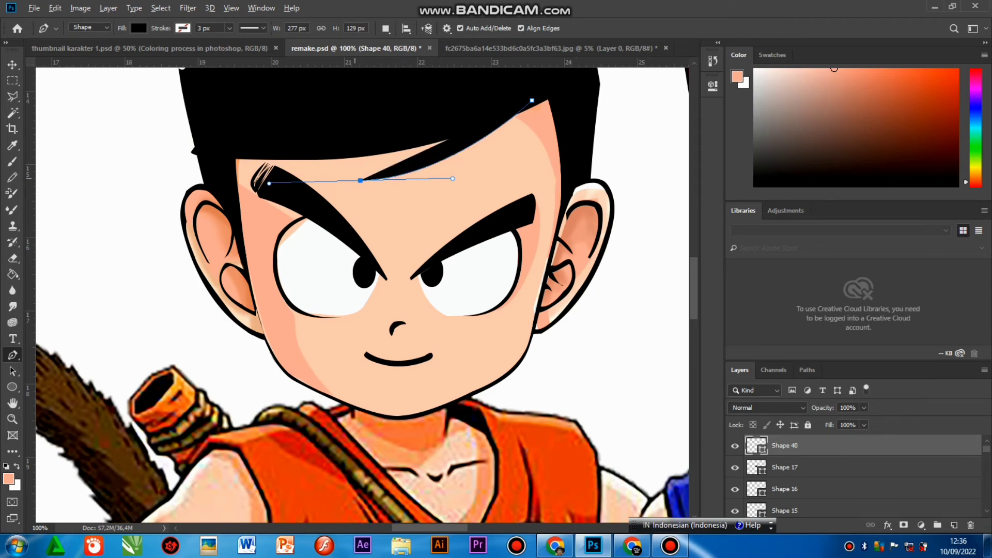
pyautogui.keyDown('alt'); pyautogui.click(360, 181); pyautogui.keyUp('alt')
pyautogui.moveTo(515, 100); pyautogui.dragTo(545, 106)
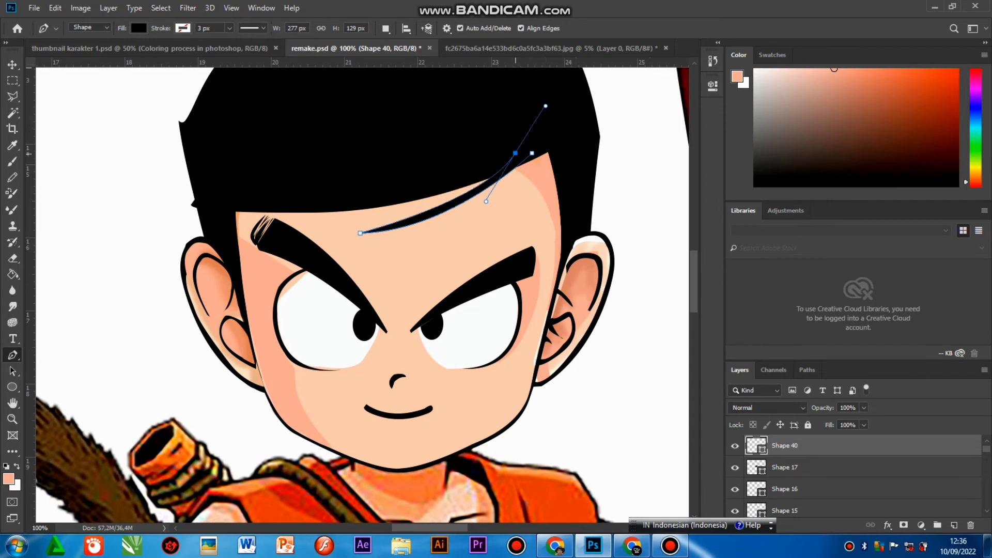
pyautogui.keyDown('alt'); pyautogui.click(515, 153); pyautogui.keyUp('alt')
pyautogui.click(545, 97)
pyautogui.click(531, 153)
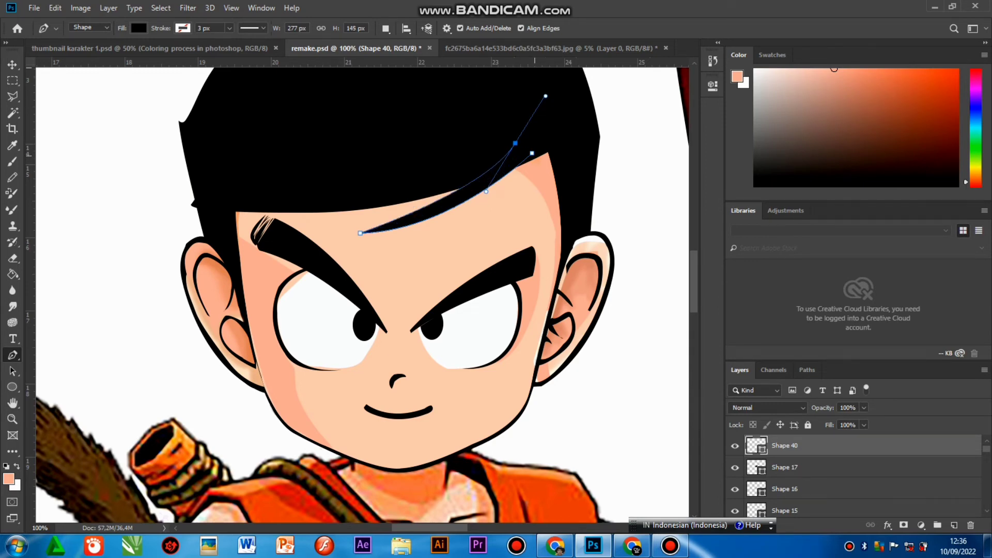
# Draw a small jagged black shape of pointed hair tips along the hair's edge above the left-hand ear
pyautogui.click(220, 197)
pyautogui.click(184, 202)
pyautogui.click(209, 183)
pyautogui.click(183, 190)
pyautogui.click(212, 166)
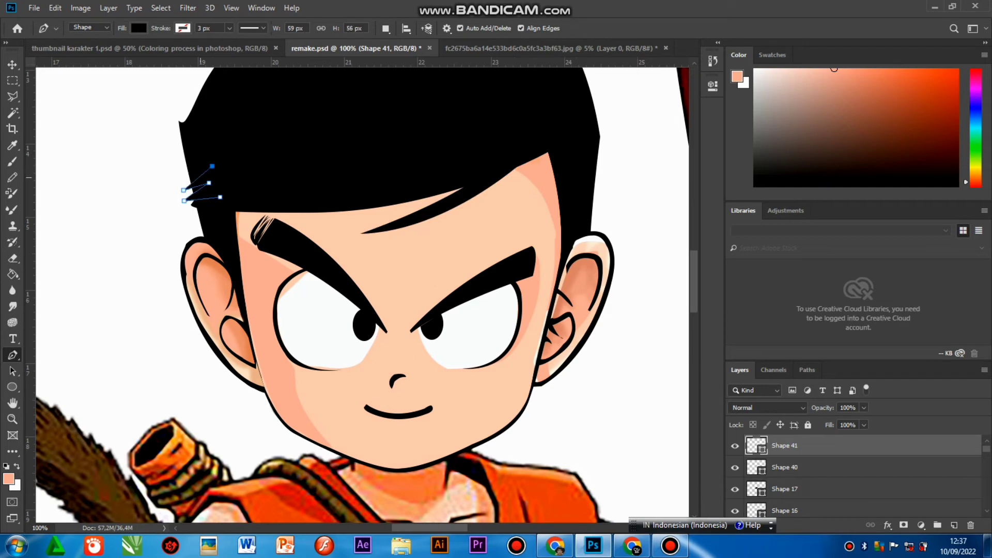
pyautogui.hotkey('ctrl', 'z')
pyautogui.click(212, 178)
pyautogui.click(182, 181)
pyautogui.click(223, 153)
pyautogui.press('v')
# Crop the canvas to a portrait frame around the whole figure, trimming the empty sides and the space above the staff
pyautogui.hotkey('ctrl', '-')
pyautogui.scroll(-2, 393, 294)
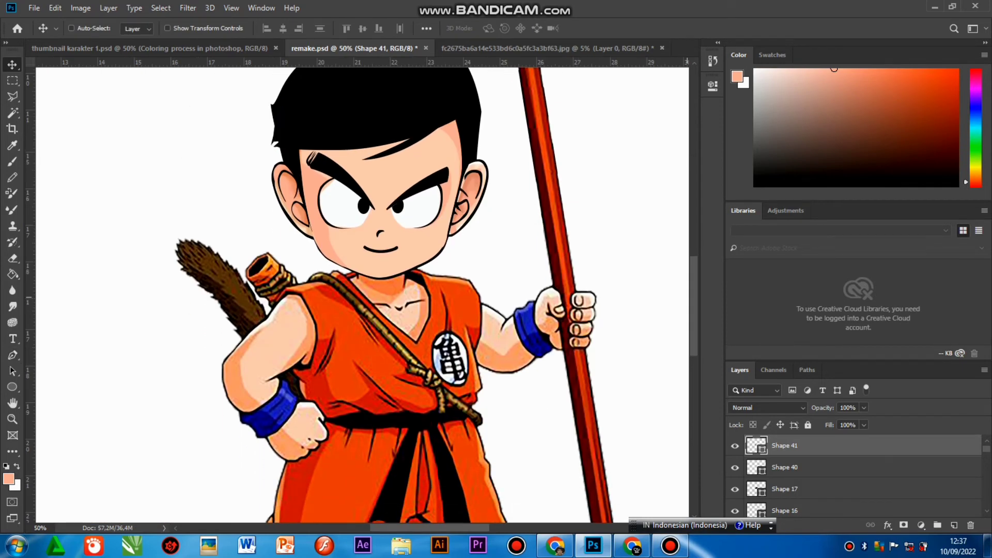
pyautogui.hotkey('ctrl', '-')
pyautogui.hotkey('ctrl', '-')
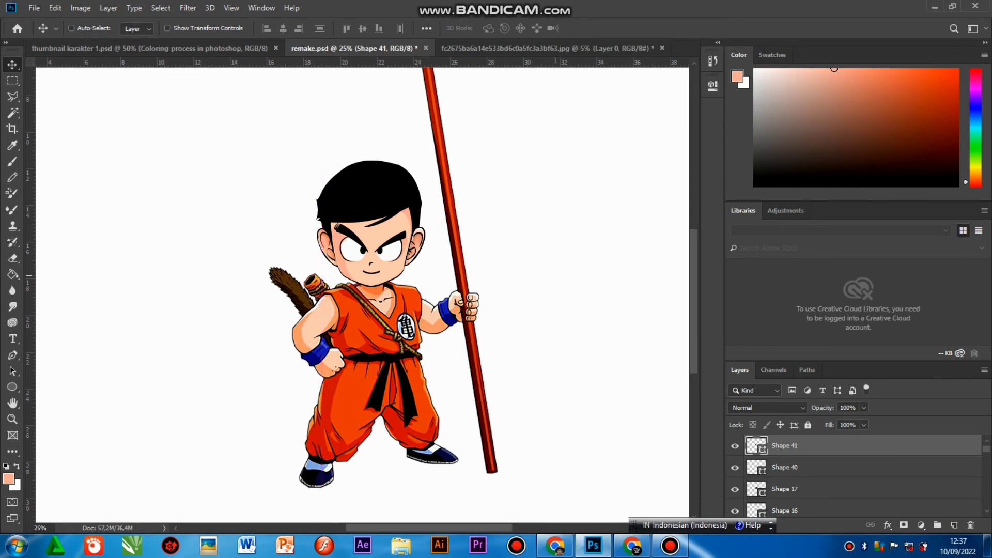
pyautogui.hotkey('ctrl', '-')
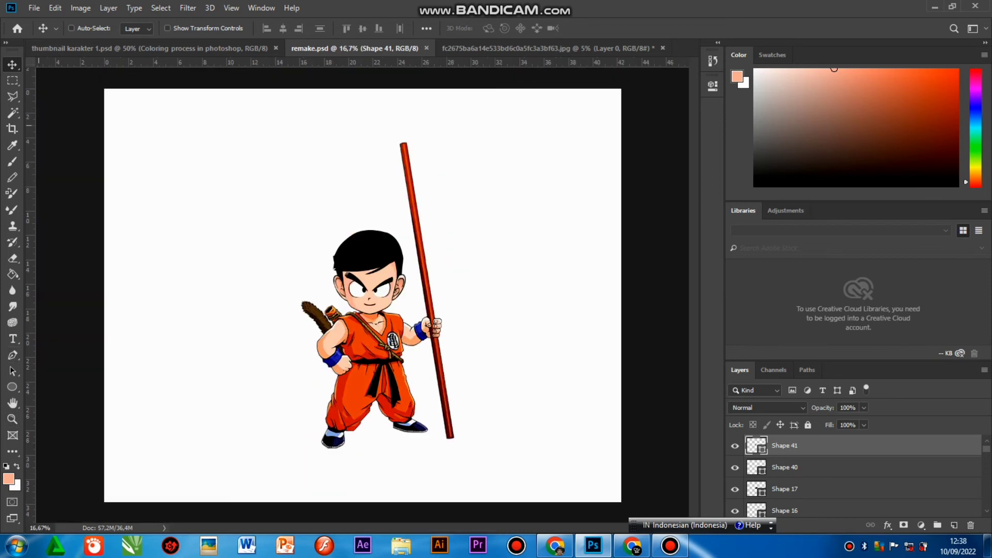
pyautogui.click(13, 128)
pyautogui.moveTo(256, 108); pyautogui.dragTo(266, 126)
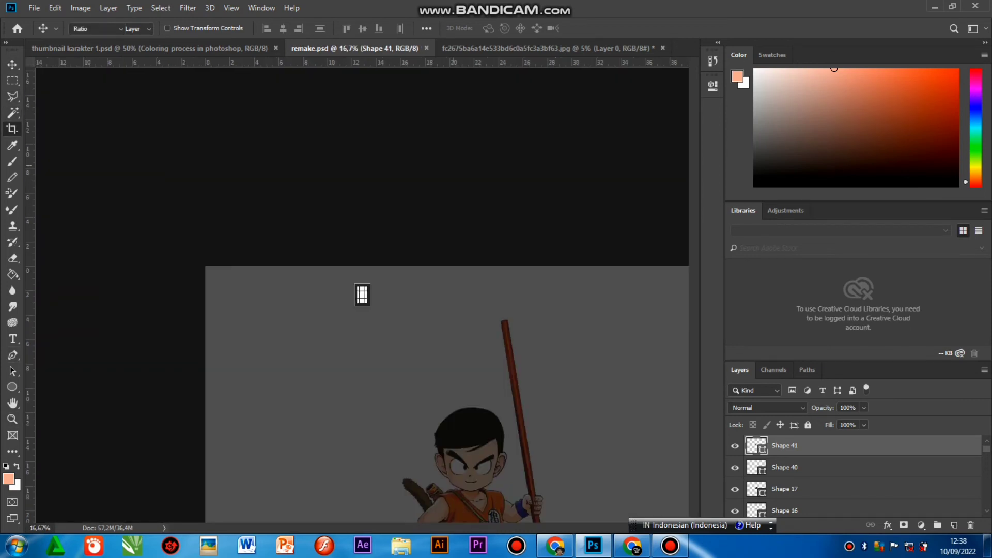
pyautogui.hotkey('ctrl', 'z')
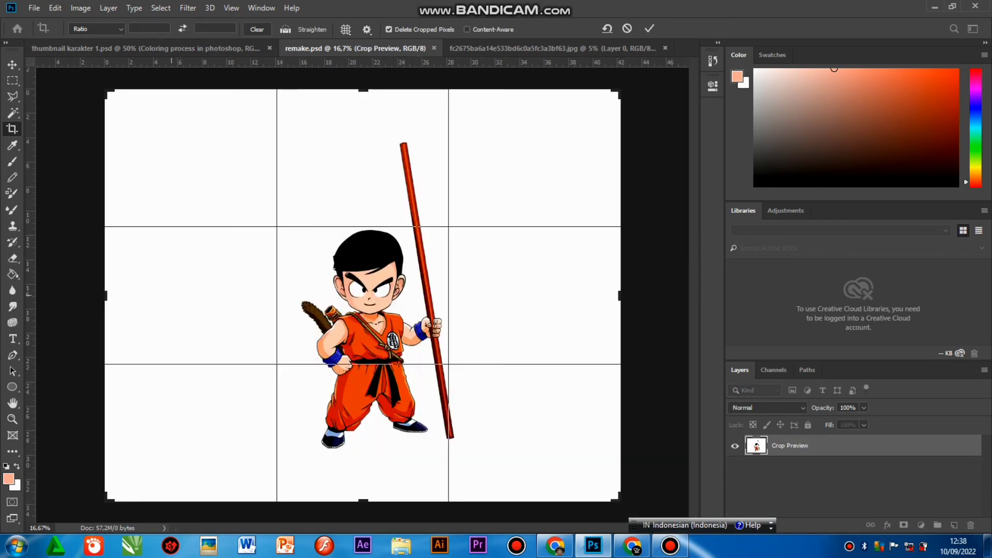
pyautogui.moveTo(106, 295); pyautogui.dragTo(177, 308)
pyautogui.moveTo(362, 90)
pyautogui.mouseDown()
pyautogui.moveTo(363, 117)
pyautogui.moveTo(363, 105)
pyautogui.mouseUp()
pyautogui.moveTo(547, 296); pyautogui.dragTo(481, 296)
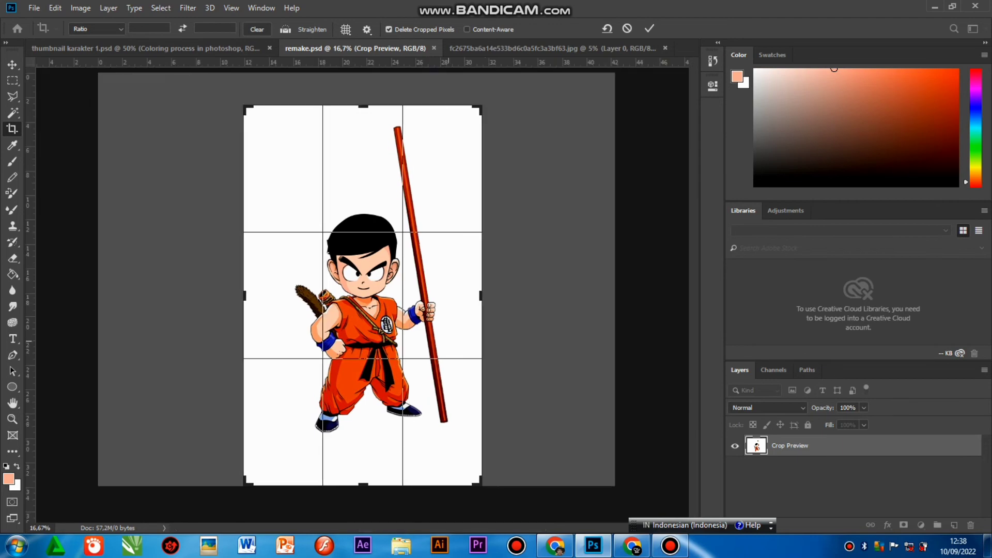
pyautogui.press('Return')
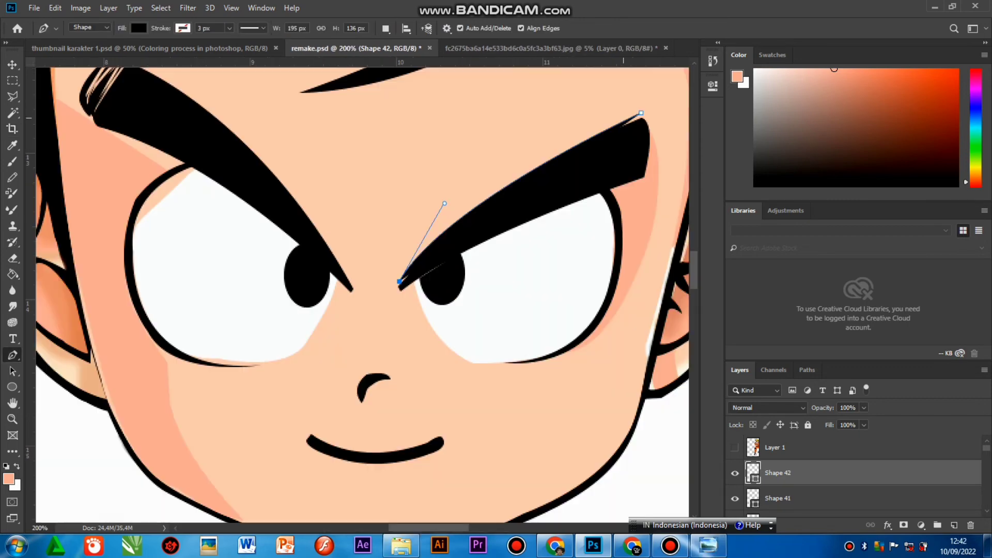
# Complete the thin highlight along the upper edge of the right-hand eyebrow and fill it with the pale skin tone #fcdac9
pyautogui.moveTo(641, 108); pyautogui.dragTo(673, 94)
pyautogui.moveTo(409, 126); pyautogui.dragTo(324, 197)
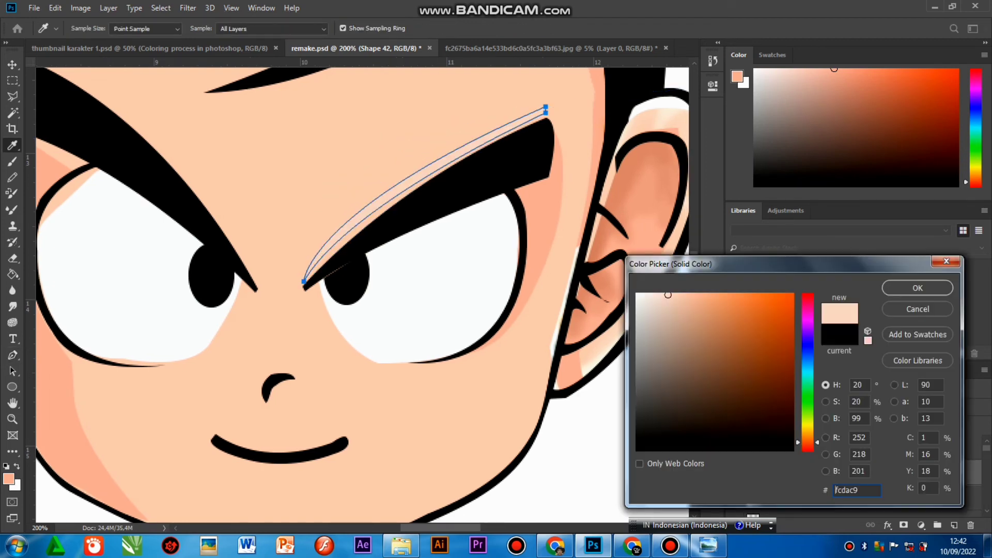
pyautogui.click(917, 287)
pyautogui.press('v')
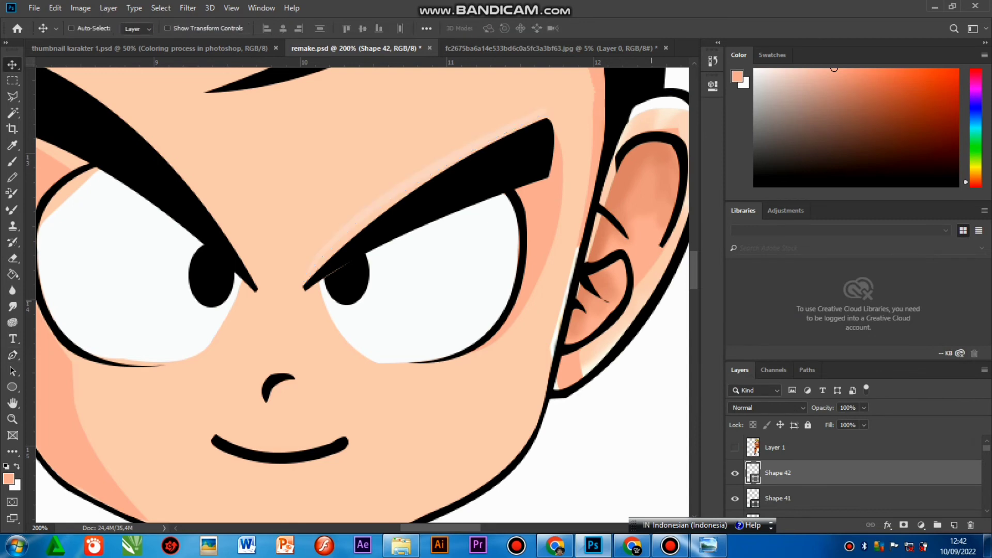
# Add a matching highlight to Shape 42 along the upper edge of the left-hand eyebrow, closing it at the inner brow tip
pyautogui.hotkey('ctrl', '-')
pyautogui.hotkey('ctrl', '-')
pyautogui.hotkey('ctrl', '-')
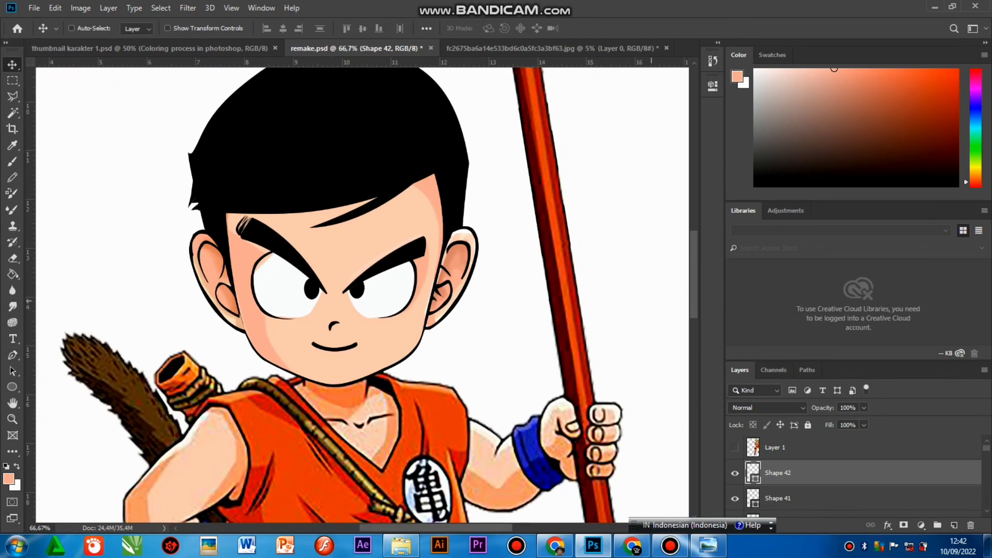
pyautogui.hotkey('ctrl', '+')
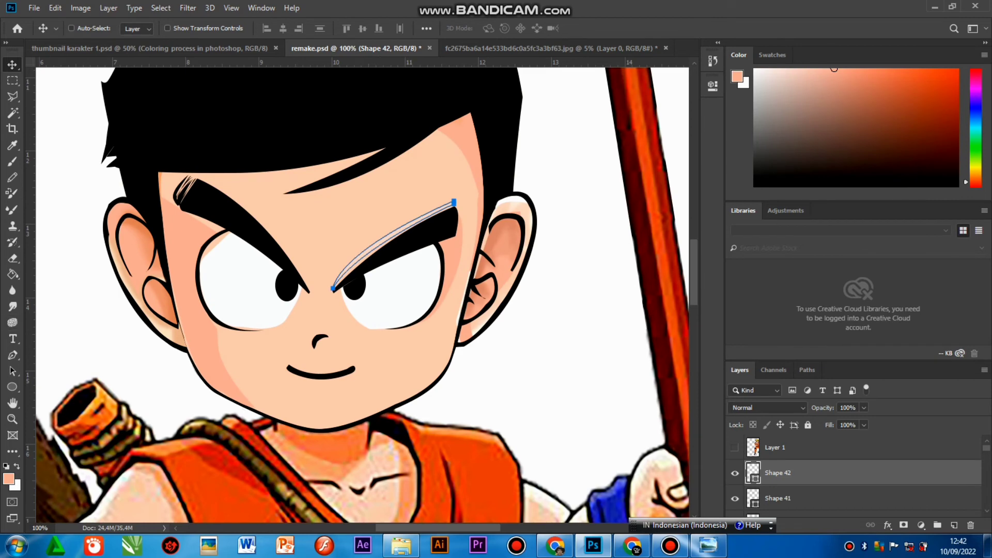
pyautogui.doubleClick(753, 473)
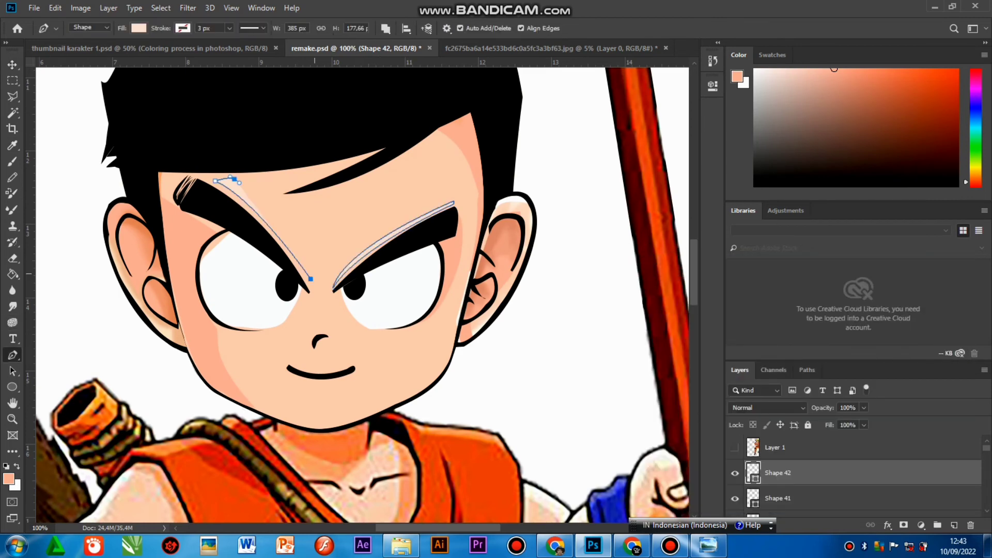
pyautogui.moveTo(316, 281); pyautogui.dragTo(320, 305)
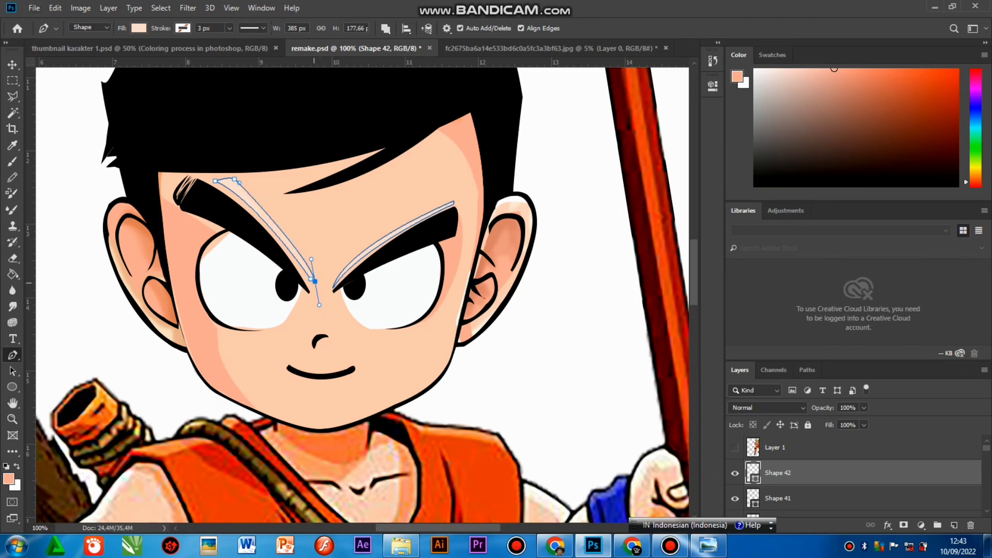
pyautogui.keyDown('alt'); pyautogui.click(315, 282); pyautogui.keyUp('alt')
pyautogui.click(311, 278)
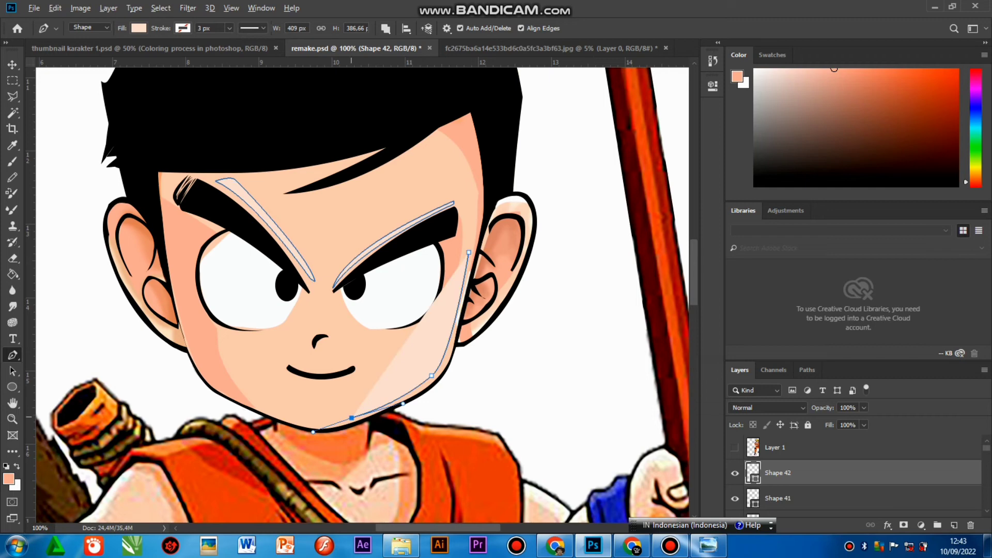
# Close a narrow highlight running from the chin up the right-hand jaw to the cheek beside the ear
pyautogui.keyDown('alt'); pyautogui.click(351, 417); pyautogui.keyUp('alt')
pyautogui.moveTo(440, 375); pyautogui.dragTo(451, 355)
pyautogui.click(469, 252)
# Outline a highlight along the left-hand jaw below the earlobe and undo its last curve points
pyautogui.click(184, 335)
pyautogui.moveTo(249, 408); pyautogui.dragTo(304, 425)
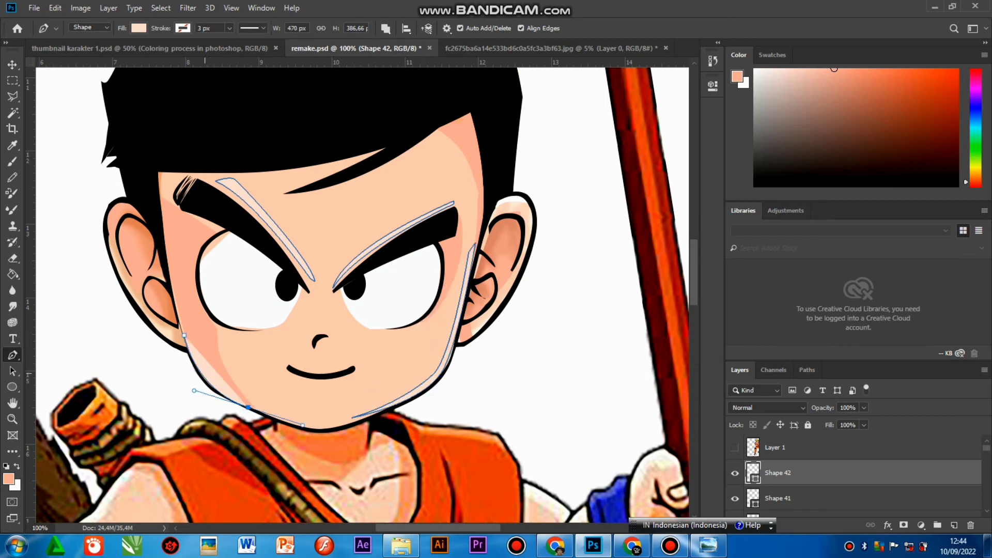
pyautogui.moveTo(202, 375); pyautogui.dragTo(191, 344)
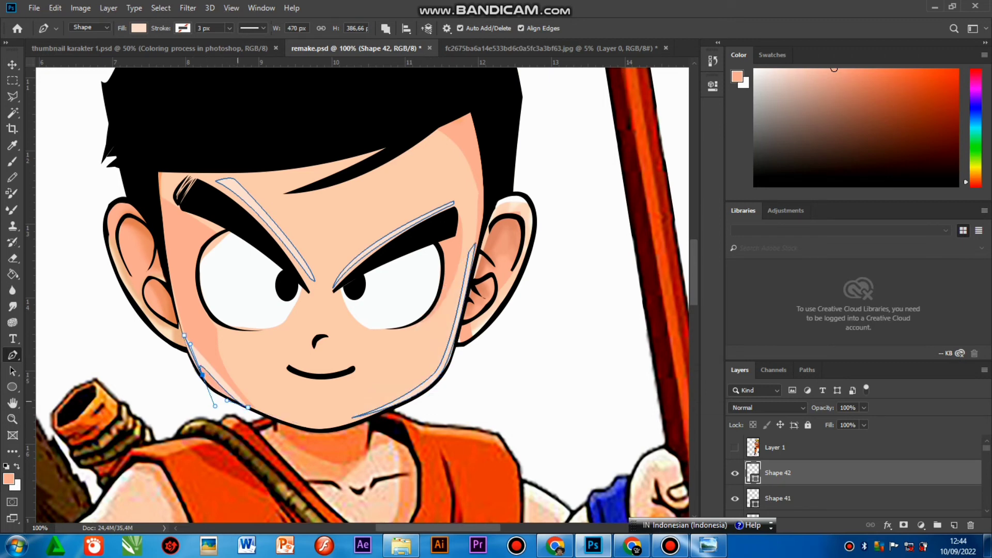
pyautogui.hotkey('ctrl', 'z')
pyautogui.hotkey('ctrl', 'z')
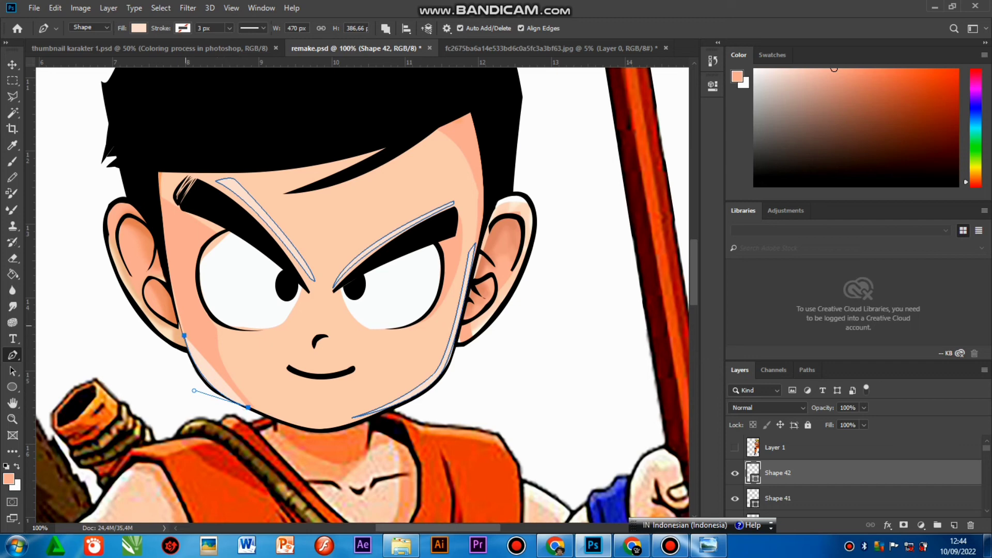
pyautogui.hotkey('ctrl', 'z')
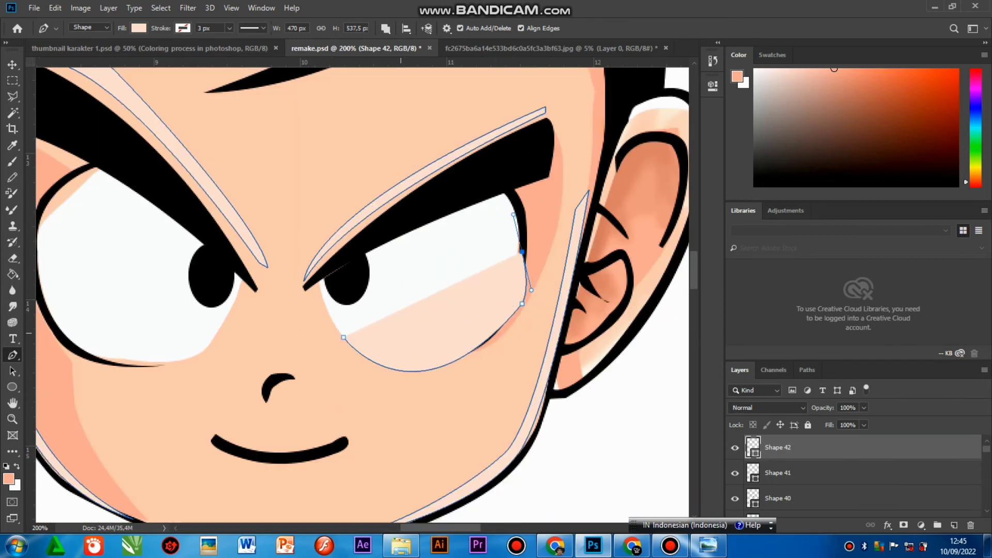
# Close the thin highlight beneath the right-hand eye and start another at the outer edge of the left-hand eye
pyautogui.click(345, 337)
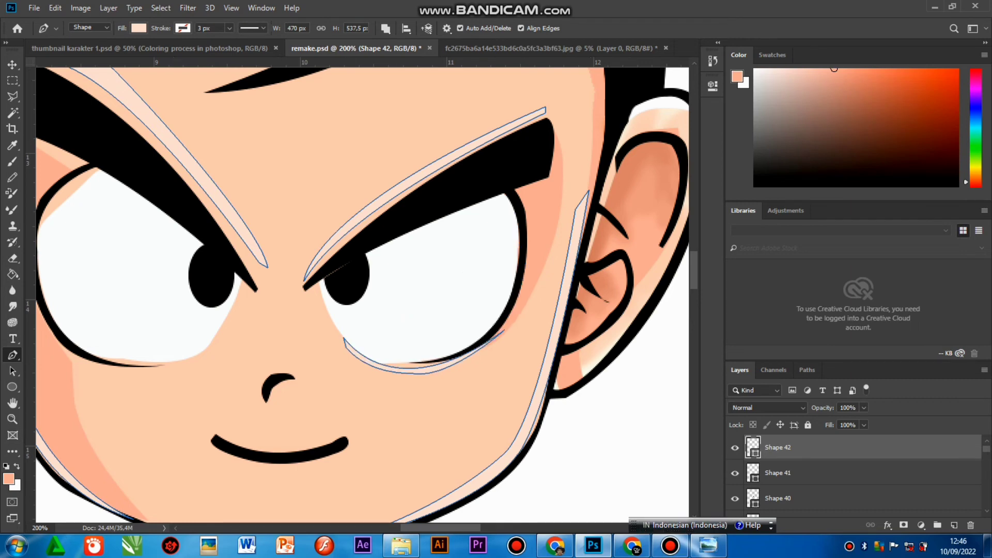
pyautogui.hscroll(-3, 362, 295)
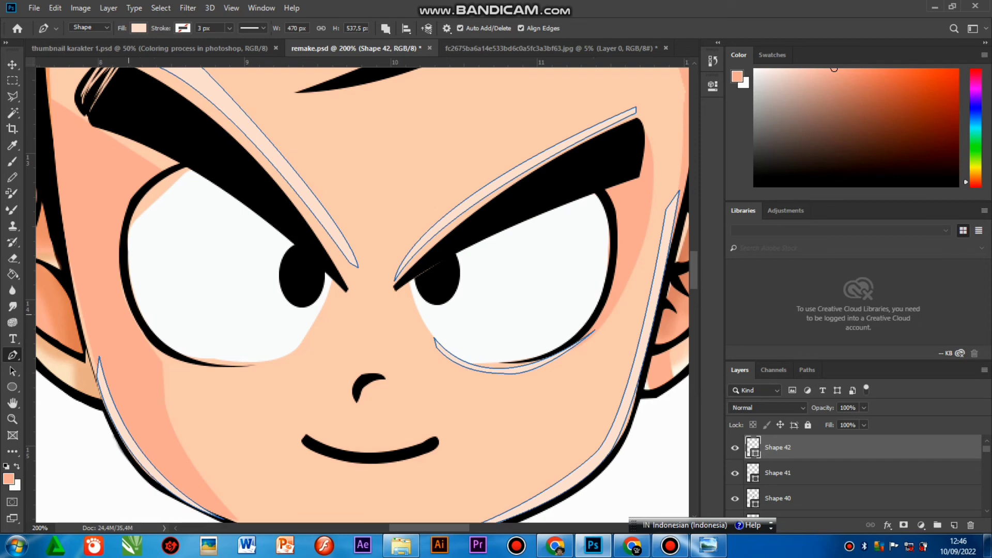
pyautogui.click(129, 315)
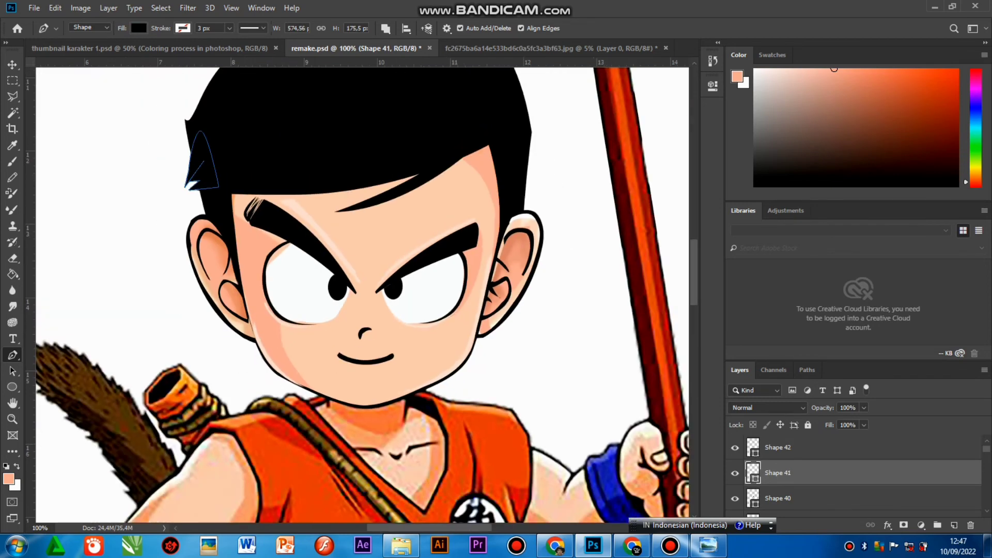
pyautogui.hotkey('ctrl', '-')
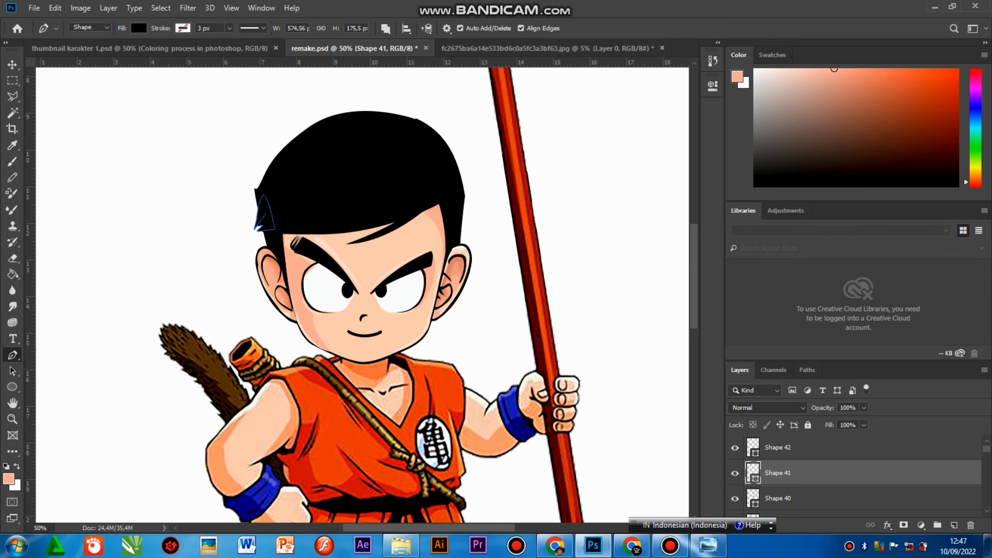
pyautogui.hotkey('ctrl', '-')
pyautogui.hotkey('ctrl', '+')
pyautogui.hotkey('ctrl', '+')
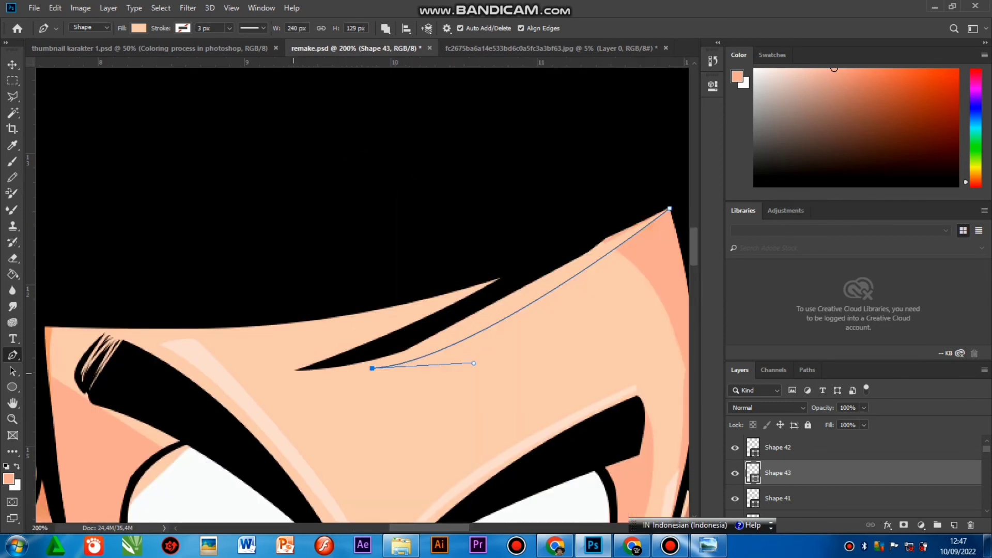
pyautogui.click(294, 371)
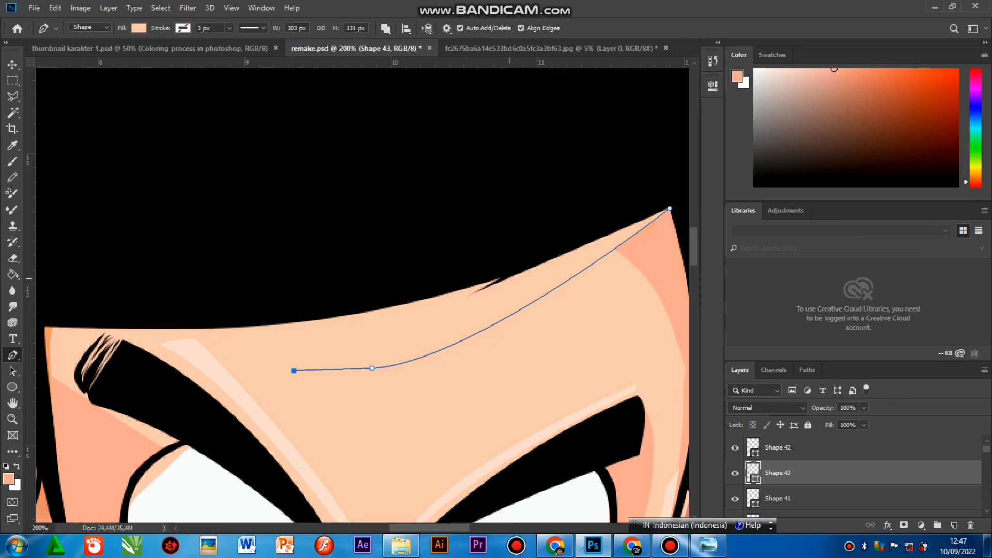
pyautogui.hotkey('ctrl', 'z')
pyautogui.hotkey('ctrl', 'z')
pyautogui.hotkey('ctrl', 'z')
pyautogui.hotkey('ctrl', 'z')
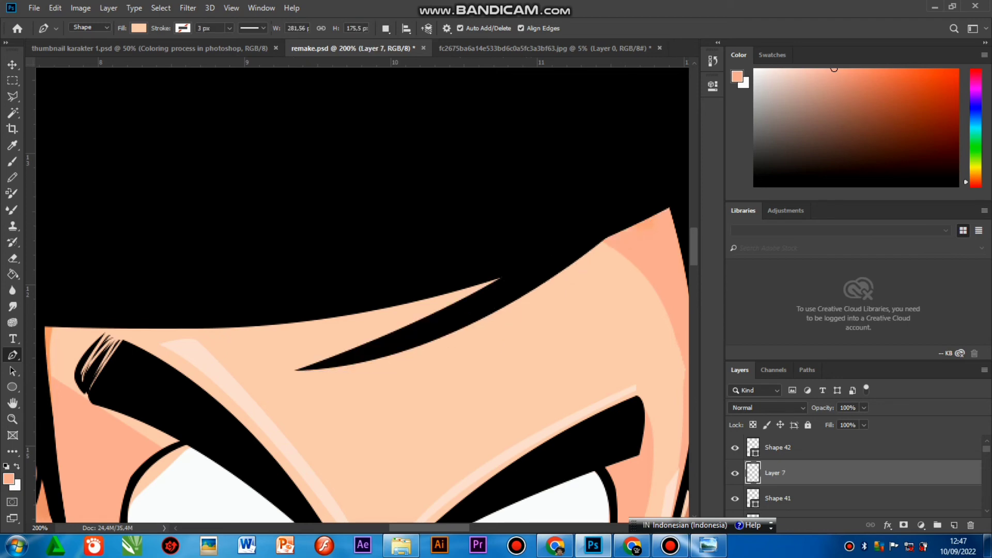
# Locate the Shape 17 layer from the artwork and add a new empty layer directly beneath it
pyautogui.press('v')
pyautogui.rightClick(418, 290)
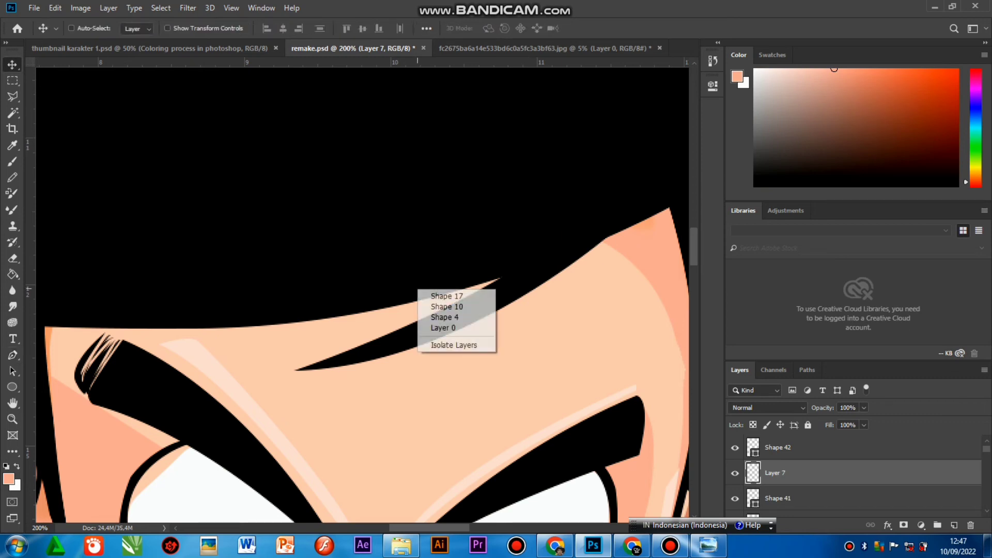
pyautogui.click(434, 292)
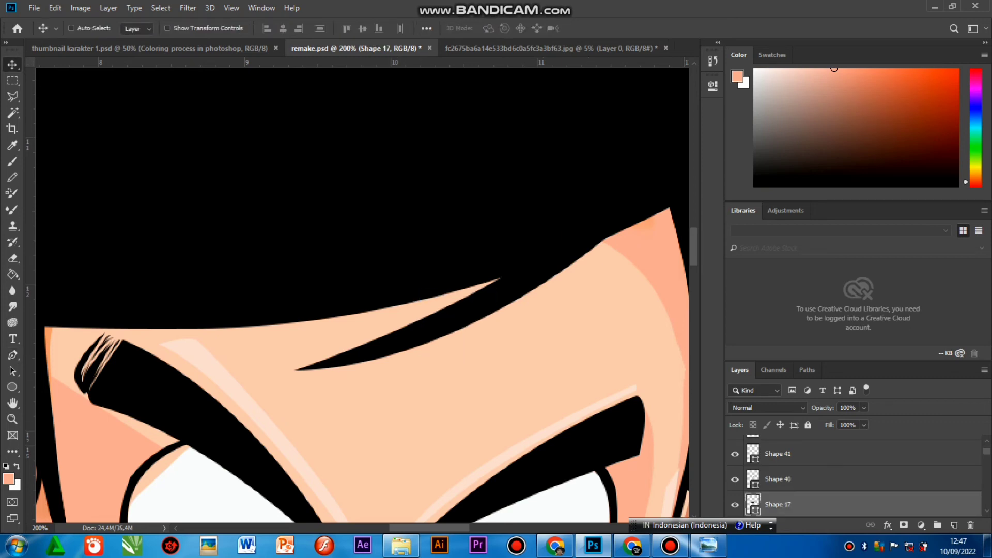
pyautogui.scroll(-1, 827, 502)
pyautogui.click(827, 505)
pyautogui.click(954, 526)
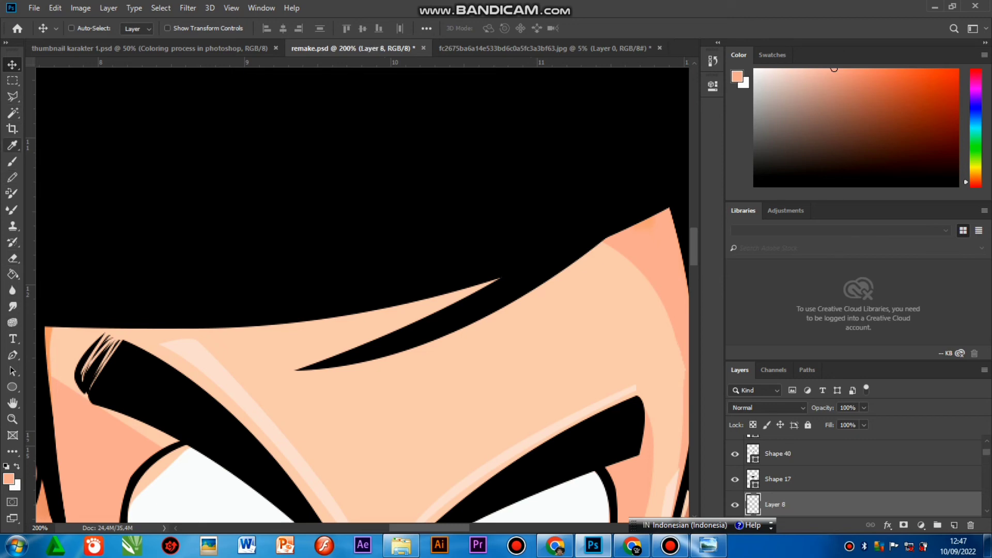
# Draw a closed skin-coloured shape about 513 by 138 px following the hairline and forehead strand from the right-hand temple to the left-hand temple
pyautogui.click(12, 355)
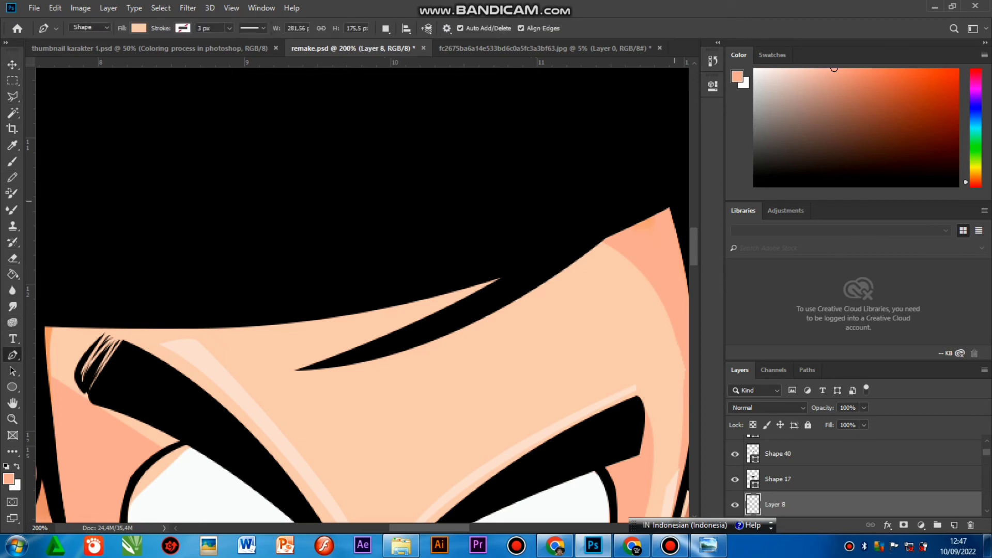
pyautogui.click(674, 201)
pyautogui.moveTo(386, 369); pyautogui.dragTo(543, 341)
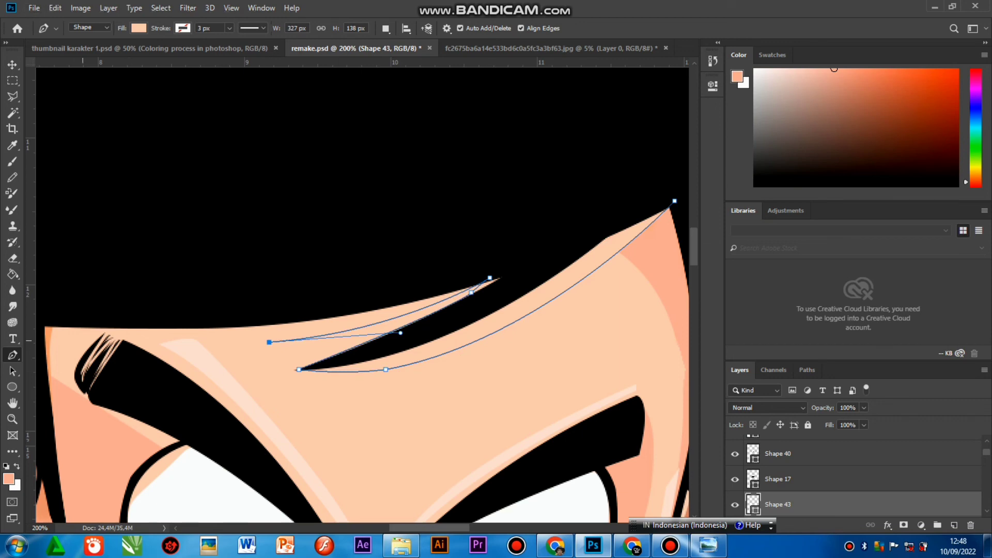
pyautogui.moveTo(75, 343); pyautogui.dragTo(37, 337)
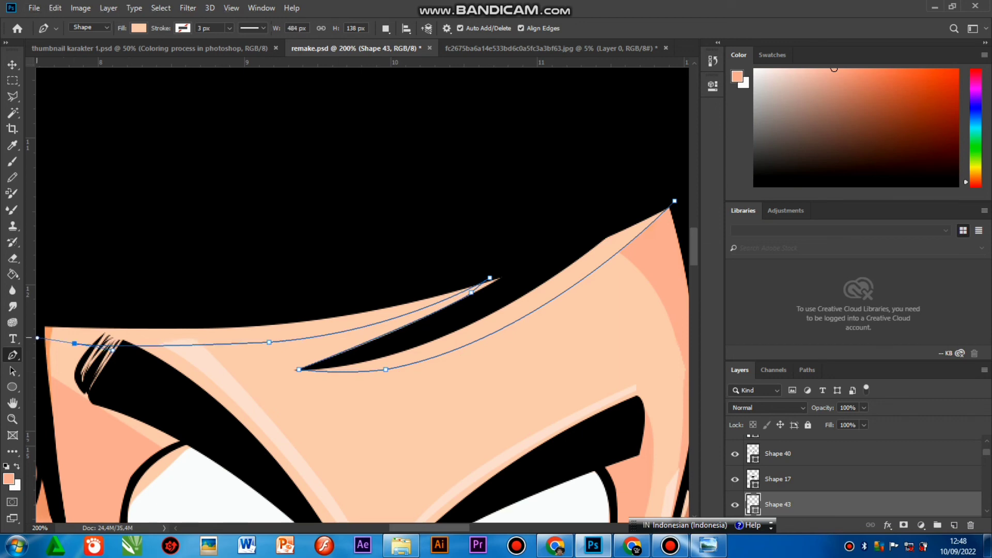
pyautogui.click(39, 317)
pyautogui.click(100, 295)
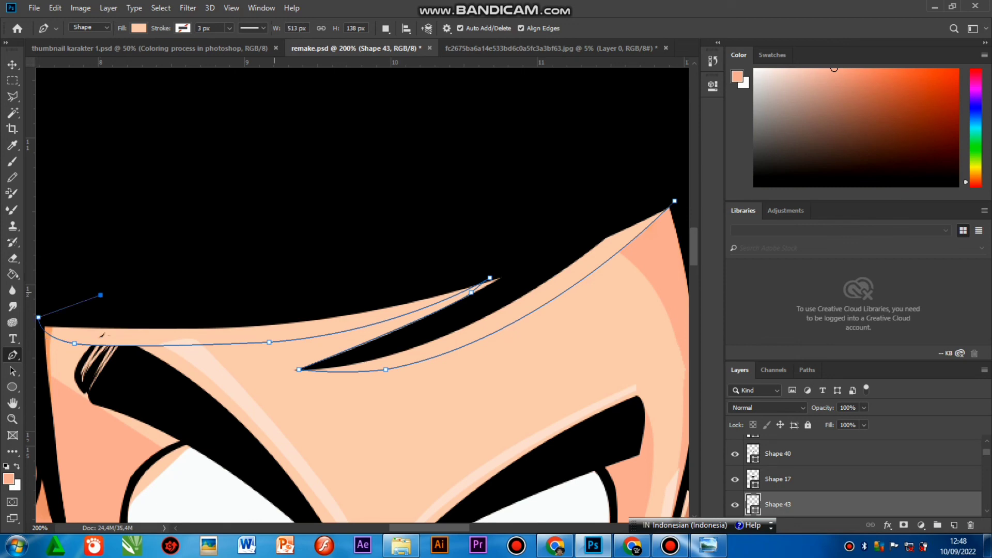
pyautogui.click(275, 293)
pyautogui.click(489, 278)
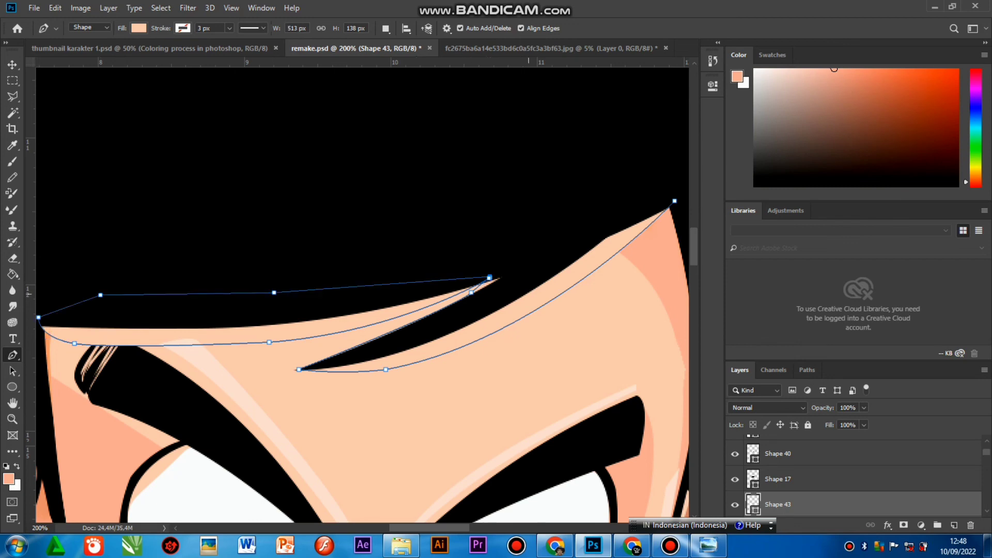
pyautogui.press('Return')
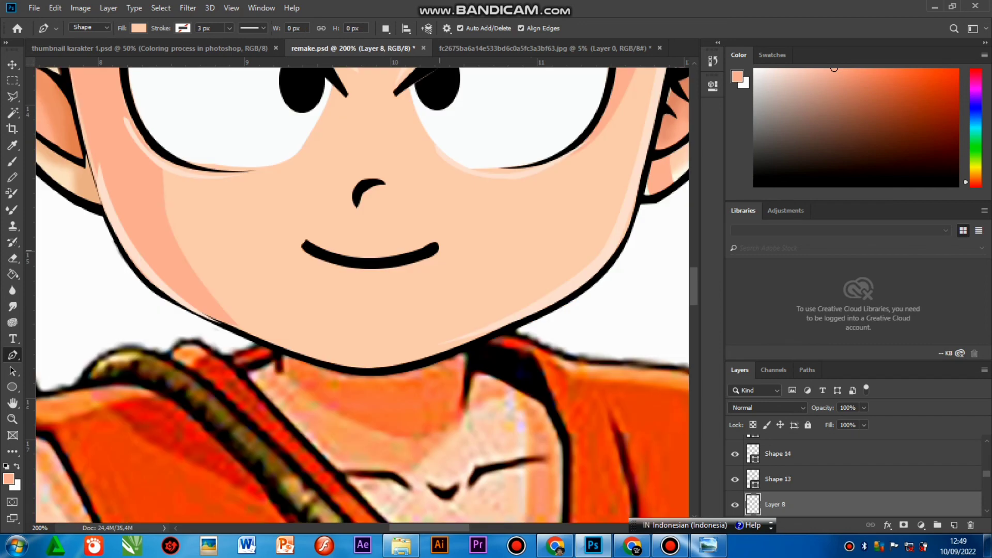
# Draw and adjust the lower curve of a lip shadow about 111 px wide and 28 px deep between the mouth's two ends
pyautogui.click(441, 251)
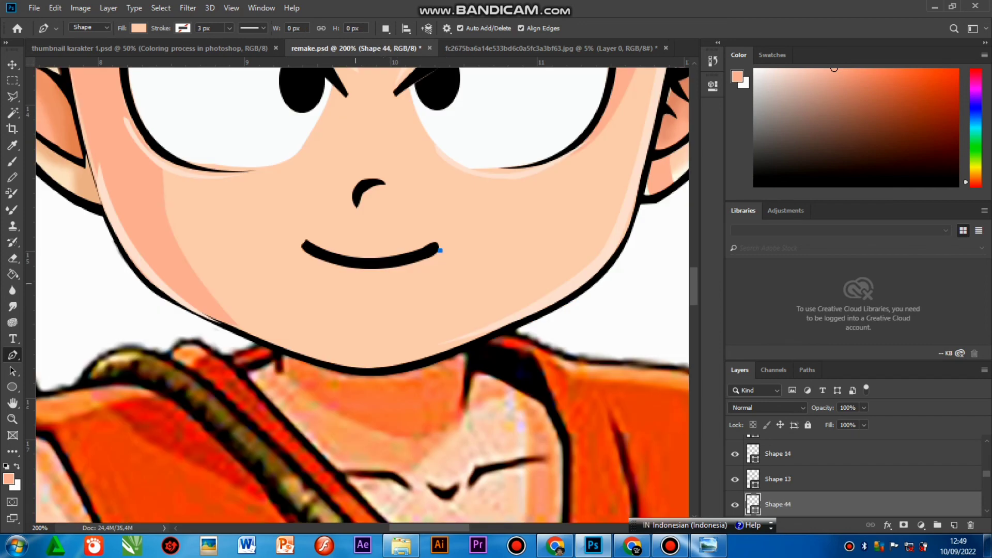
pyautogui.moveTo(356, 284); pyautogui.dragTo(301, 234)
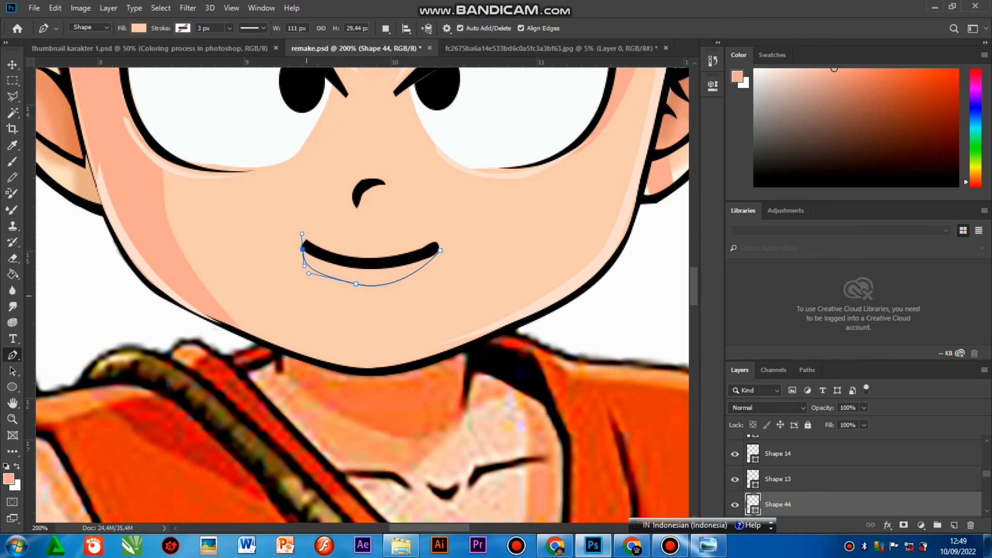
pyautogui.moveTo(309, 273); pyautogui.dragTo(312, 284)
pyautogui.moveTo(356, 284); pyautogui.dragTo(401, 292)
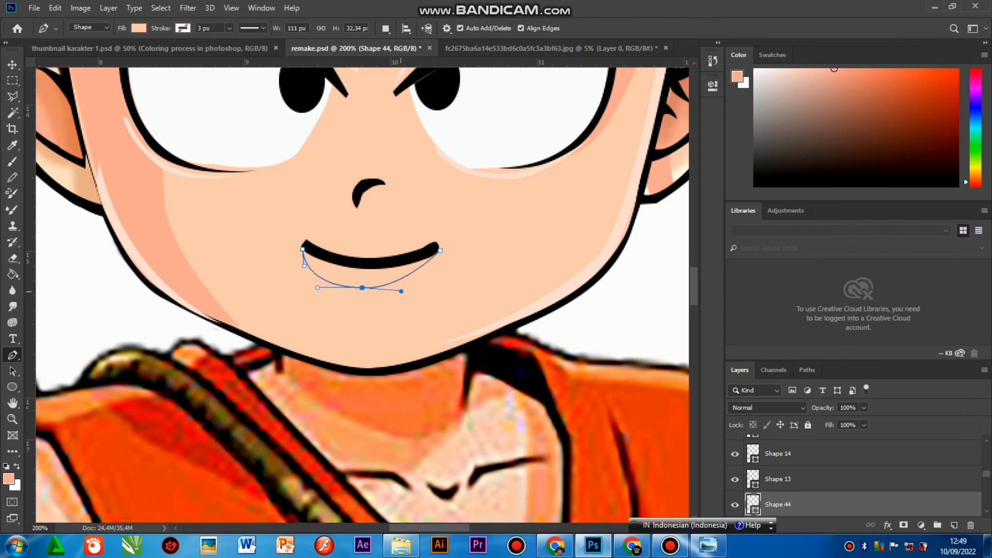
pyautogui.moveTo(317, 287); pyautogui.dragTo(336, 287)
pyautogui.moveTo(362, 288); pyautogui.dragTo(362, 284)
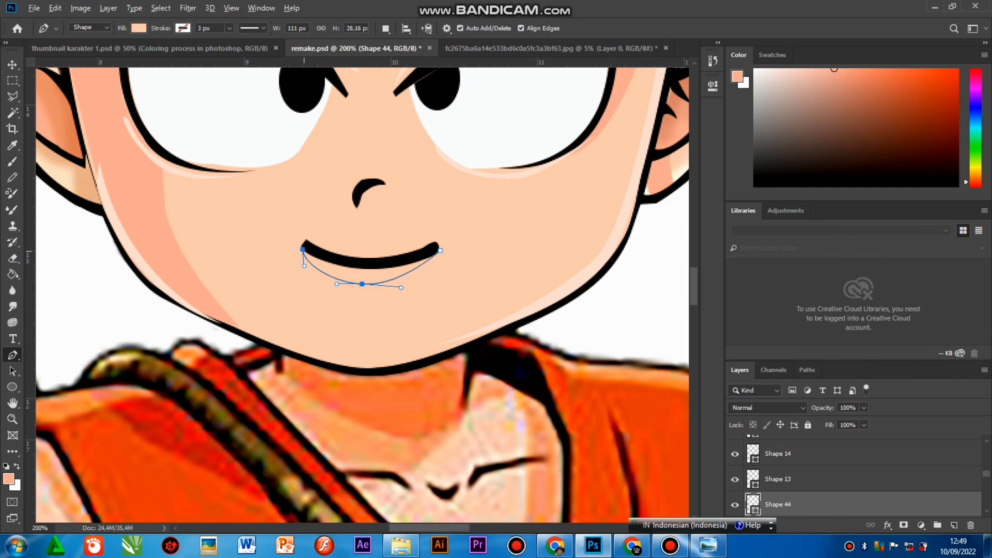
# Close the lip shadow shape with an upper edge that follows the black mouth line
pyautogui.keyDown('ctrl'); pyautogui.click(304, 265); pyautogui.keyUp('ctrl')
pyautogui.click(336, 257)
pyautogui.click(404, 256)
pyautogui.hotkey('ctrl', 'z')
pyautogui.moveTo(409, 257); pyautogui.dragTo(429, 250)
pyautogui.click(441, 251)
# Recolour the lip shadow to ffb29b, sampled from the cheek shading, and switch to the Move tool
pyautogui.doubleClick(753, 504)
pyautogui.click(173, 262)
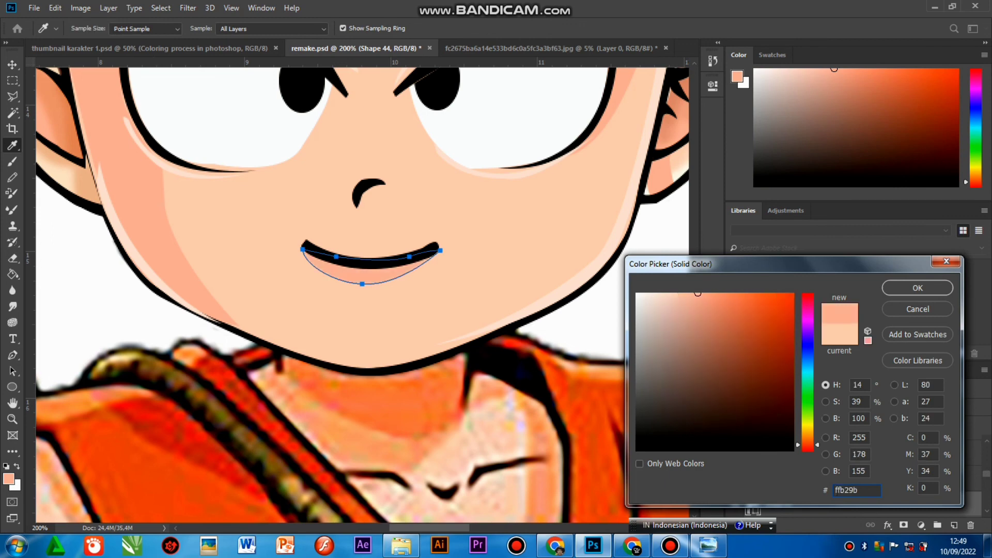
pyautogui.click(918, 287)
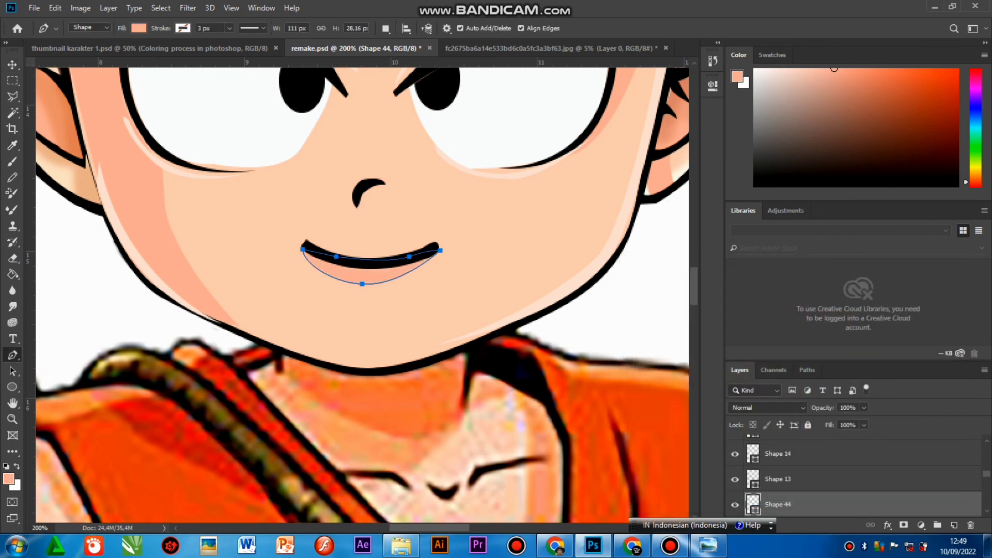
pyautogui.press('v')
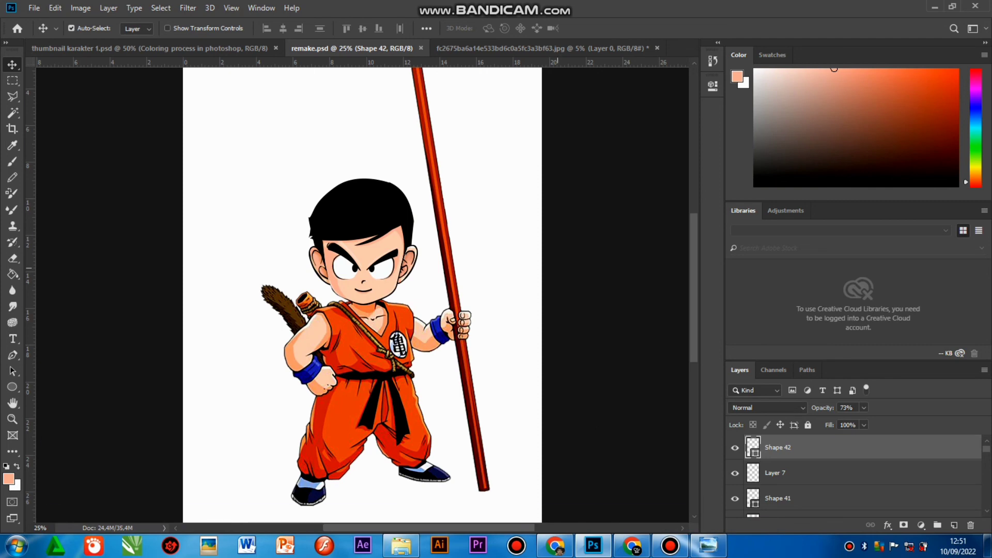
# Begin saving a PNG copy in the tutor > photoshop folder and delete the existing GOKU image there
pyautogui.hotkey('ctrl', 'shift', 's')
pyautogui.click(533, 393)
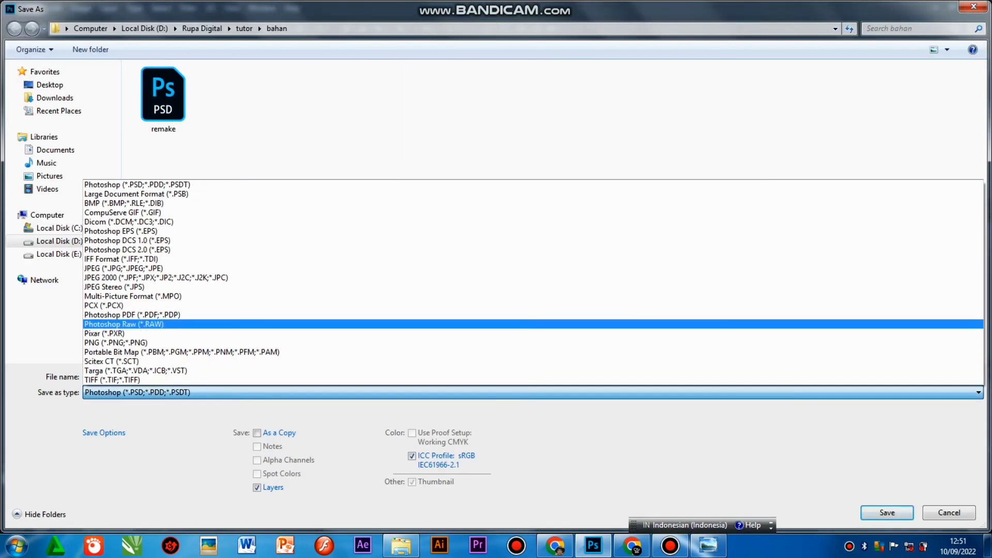
pyautogui.click(116, 343)
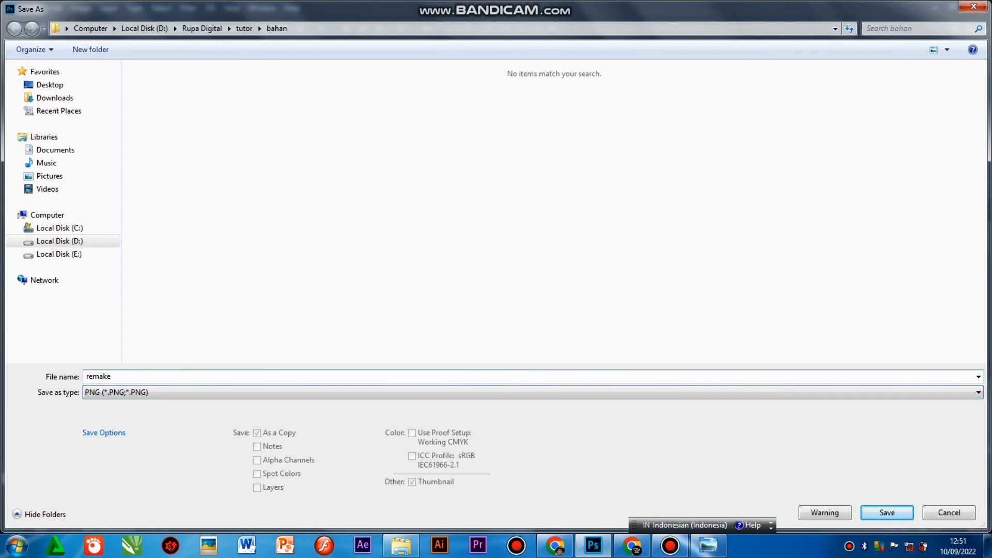
pyautogui.doubleClick(98, 376)
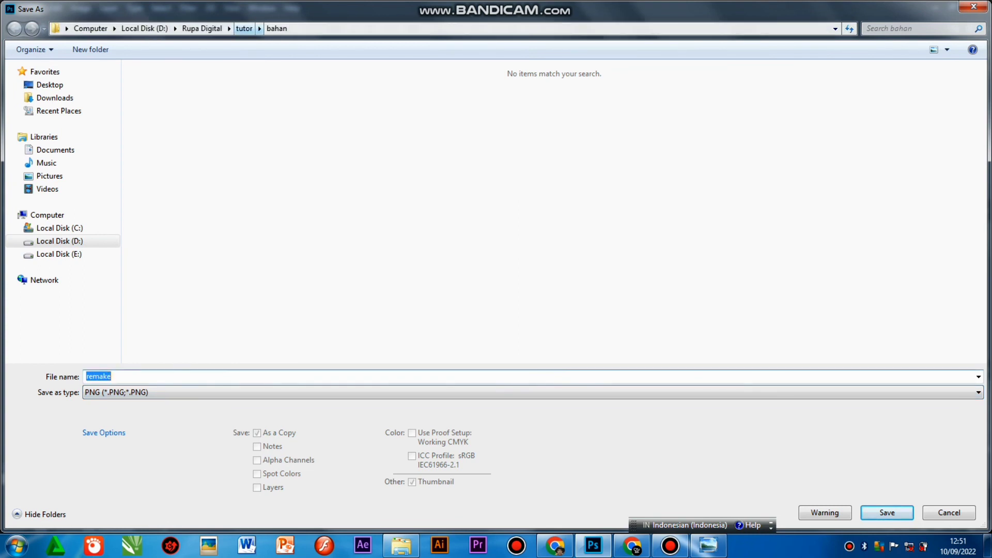
pyautogui.click(244, 29)
pyautogui.click(167, 117)
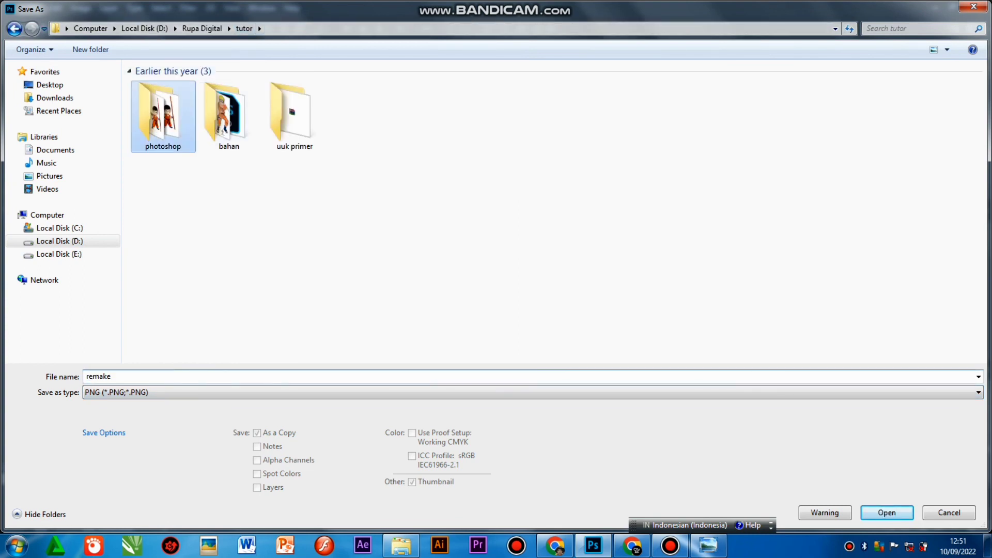
pyautogui.doubleClick(167, 118)
pyautogui.click(294, 207)
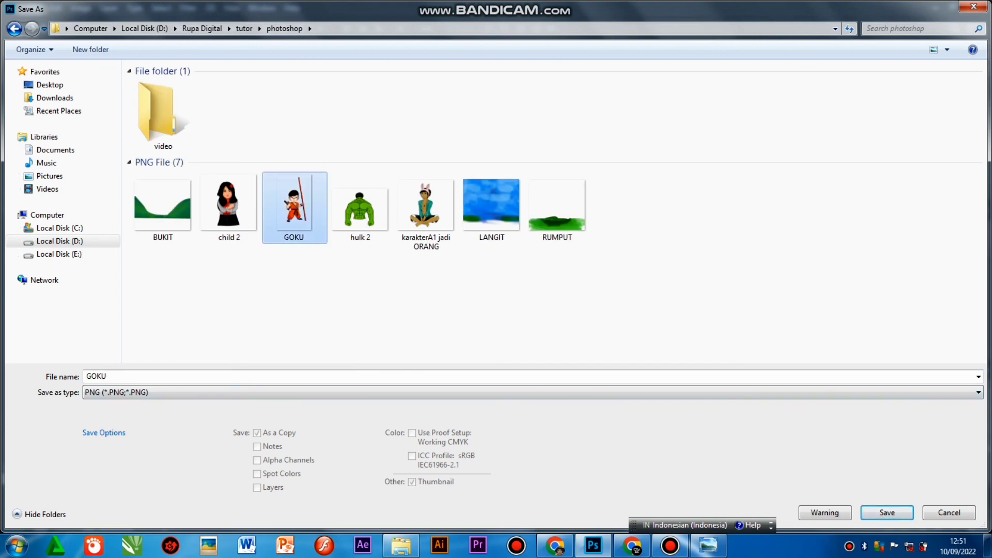
pyautogui.press('Delete')
pyautogui.press('Return')
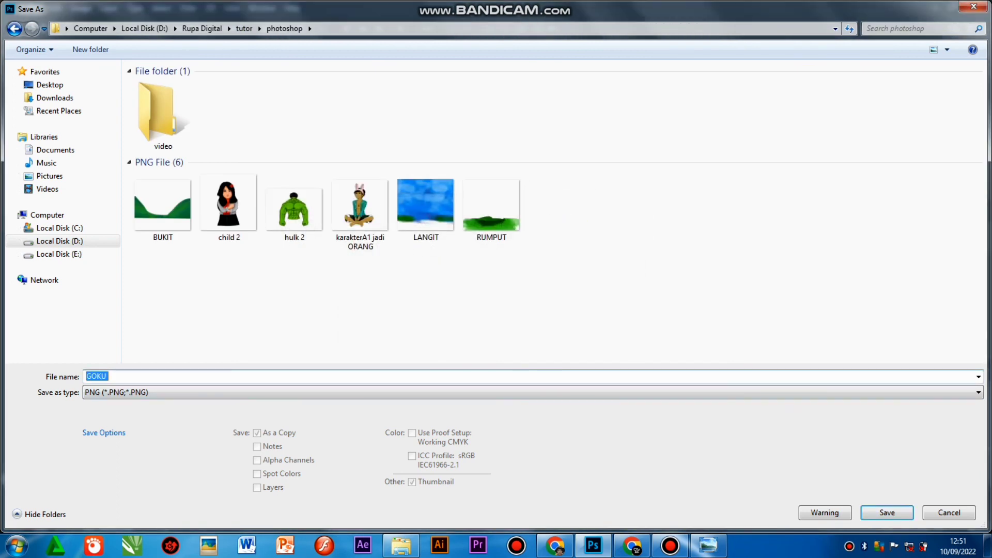
# Try to save the PNG as GOKU 1, then cancel at its format options
pyautogui.click(110, 376)
pyautogui.write('1')
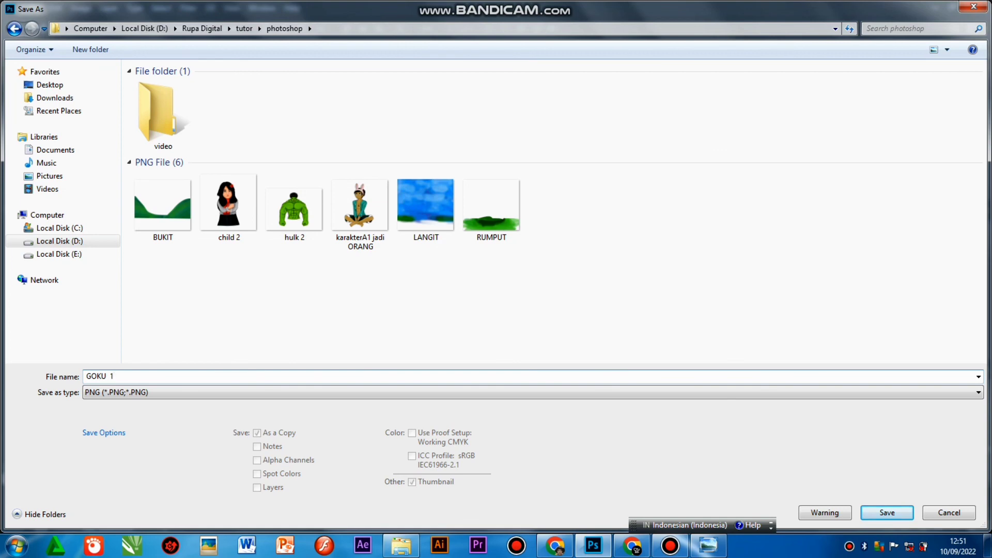
pyautogui.press('Return')
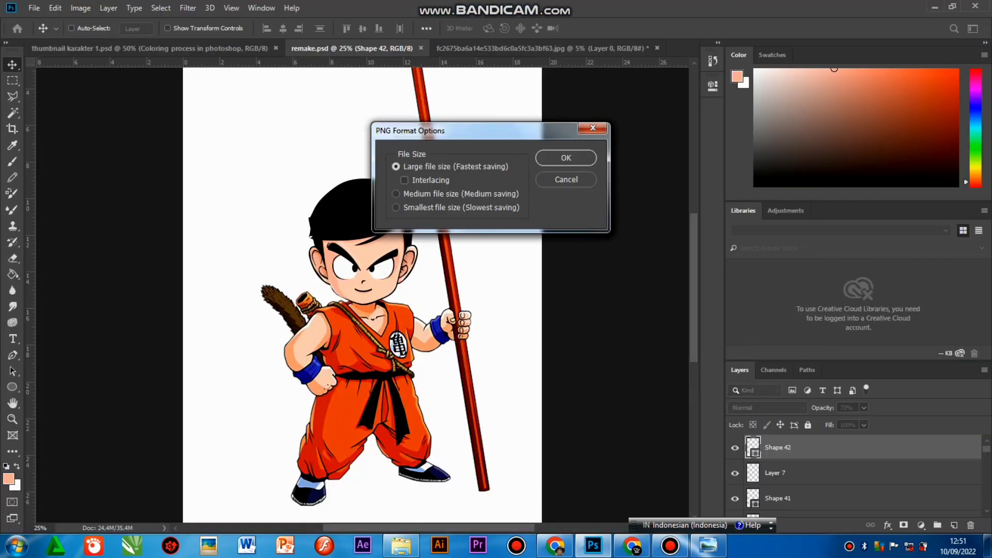
pyautogui.click(571, 180)
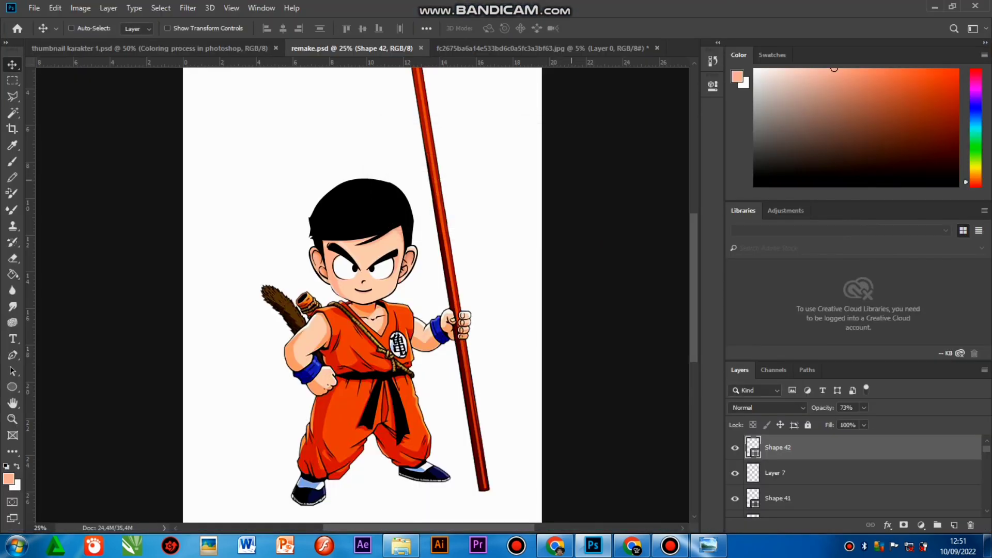
# Begin saving a JPEG copy in the bahan folder, picking the existing spiky-haired Goku image as the target file
pyautogui.hotkey('ctrl', 'shift', 's')
pyautogui.click(533, 393)
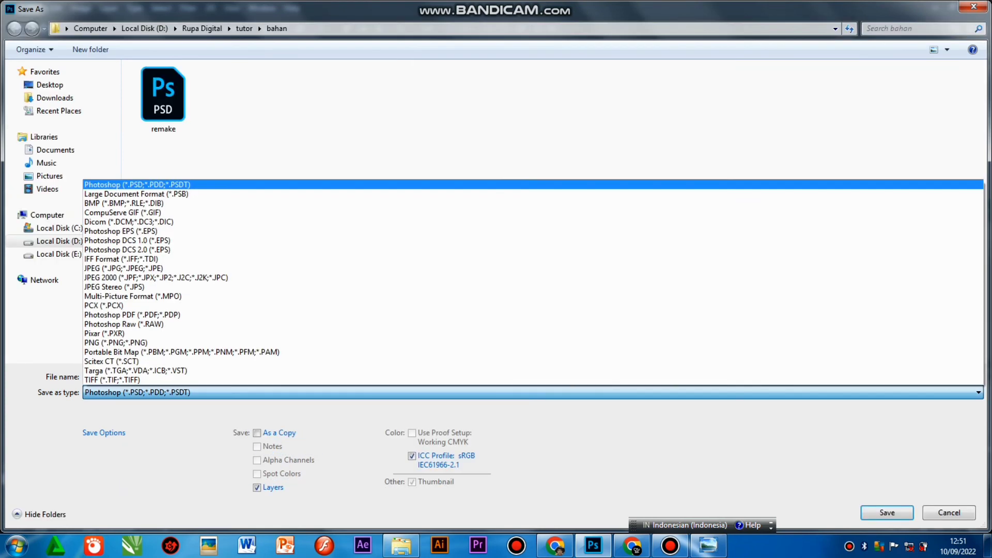
pyautogui.click(114, 268)
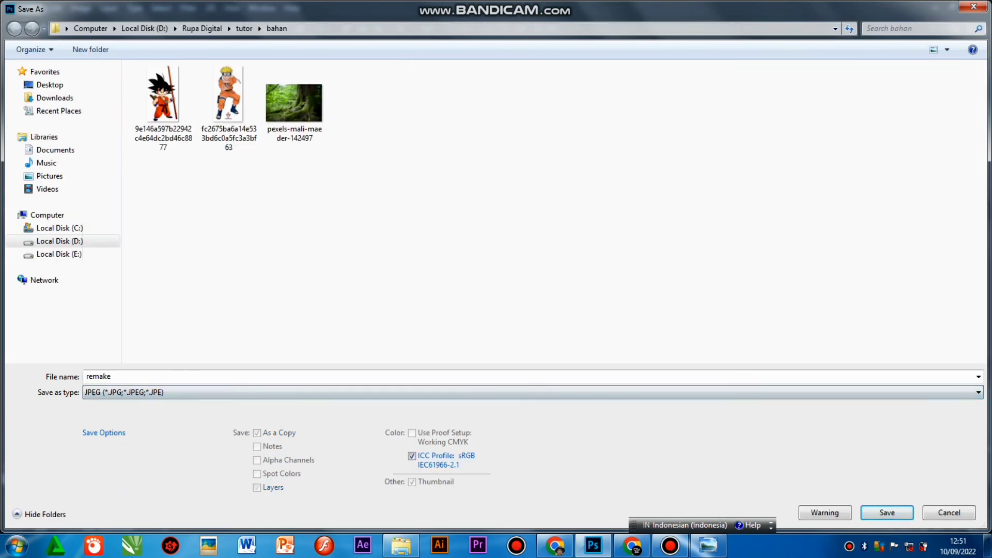
pyautogui.click(163, 96)
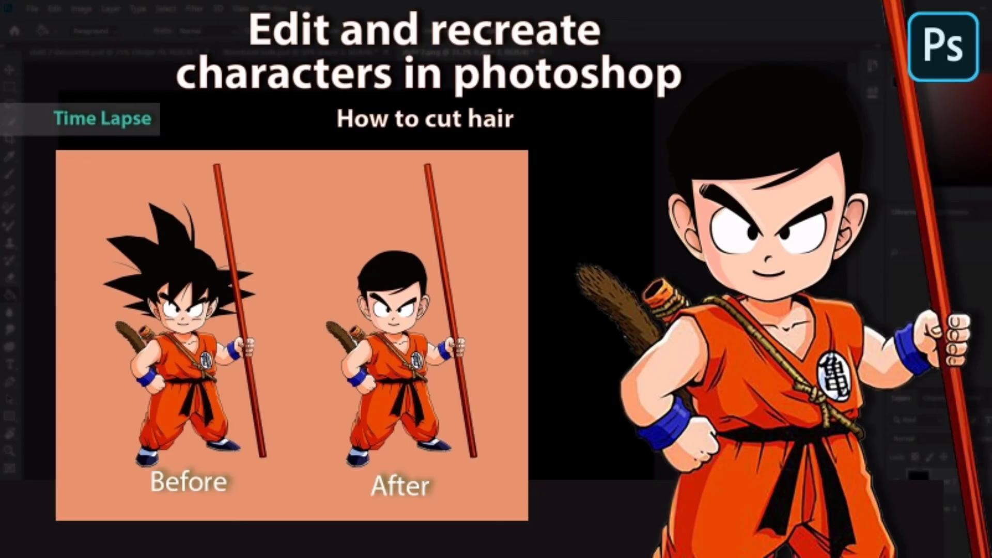